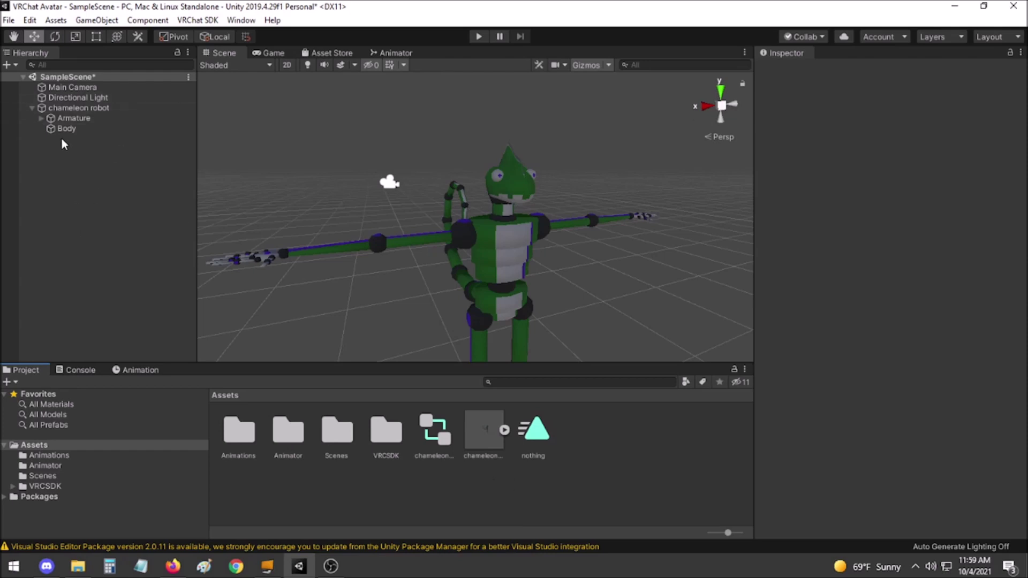
Open the Animation window and create a clip named 'invisibility' for the chameleon robot
{"action": "left_click", "coordinate": [141, 369]}
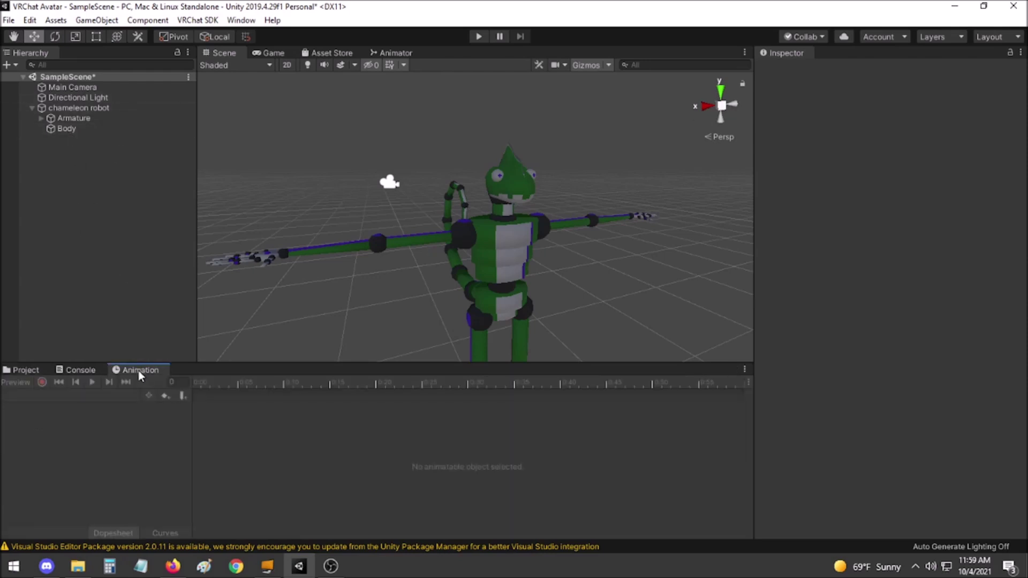
{"action": "key", "text": "ctrl+5"}
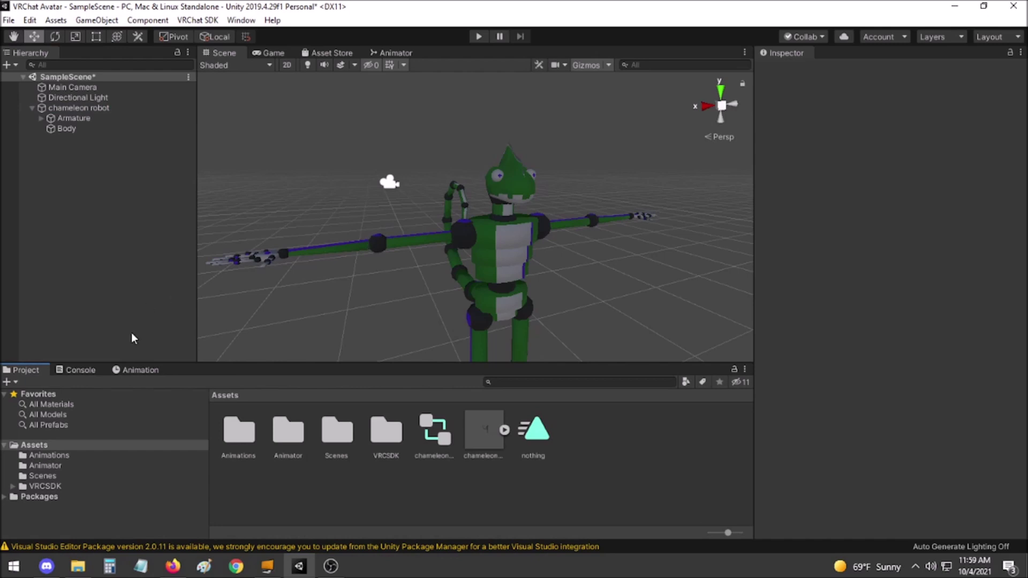
{"action": "left_click", "coordinate": [139, 370]}
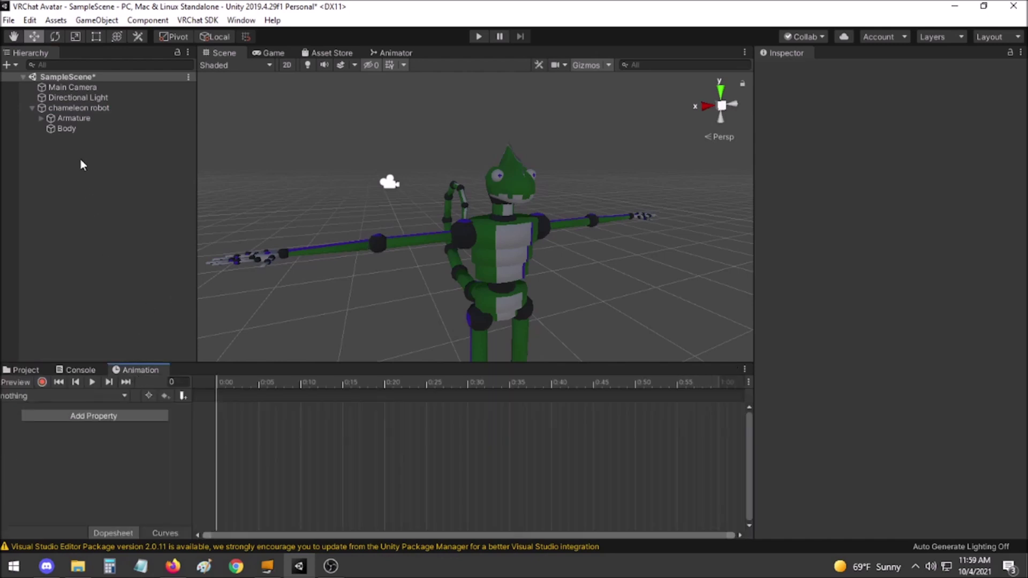
{"action": "left_click", "coordinate": [68, 108]}
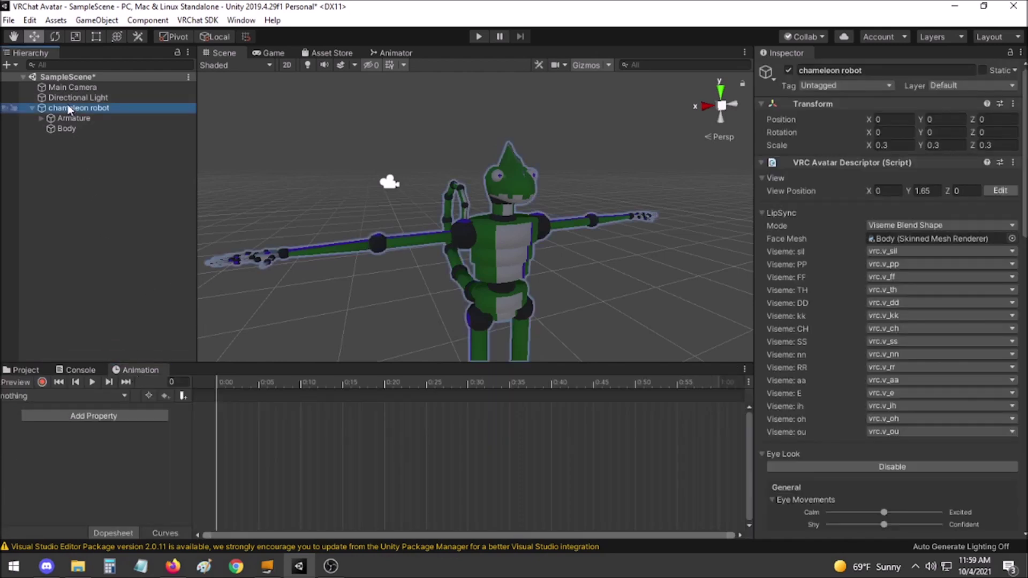
{"action": "left_click", "coordinate": [122, 396]}
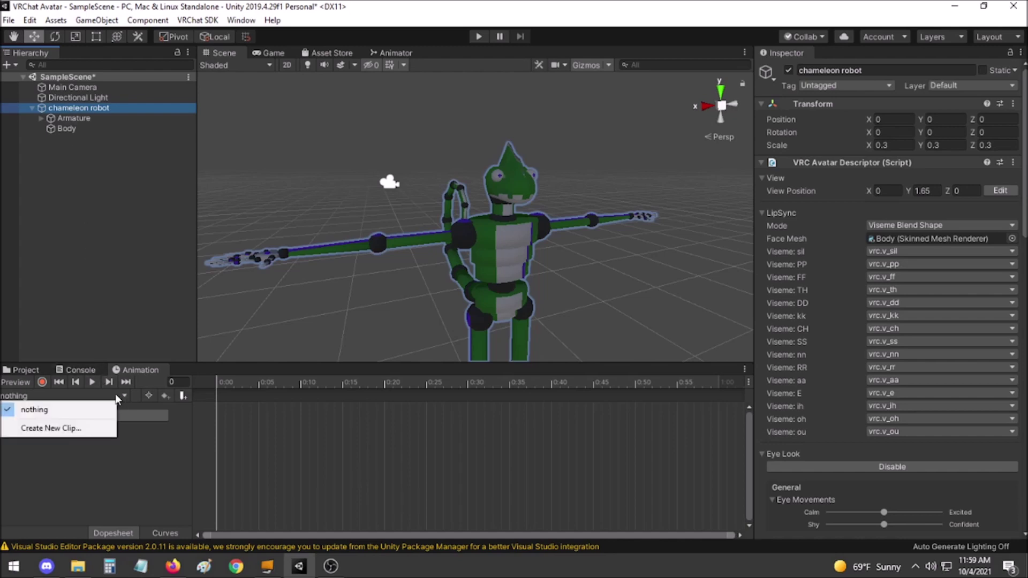
{"action": "left_click", "coordinate": [58, 429]}
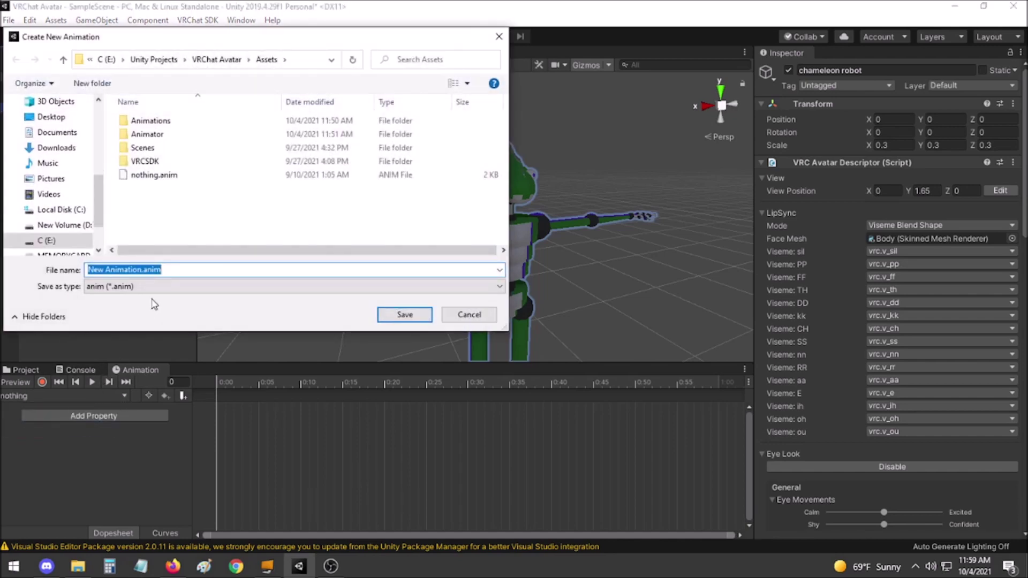
{"action": "type", "text": "invisibilit"}
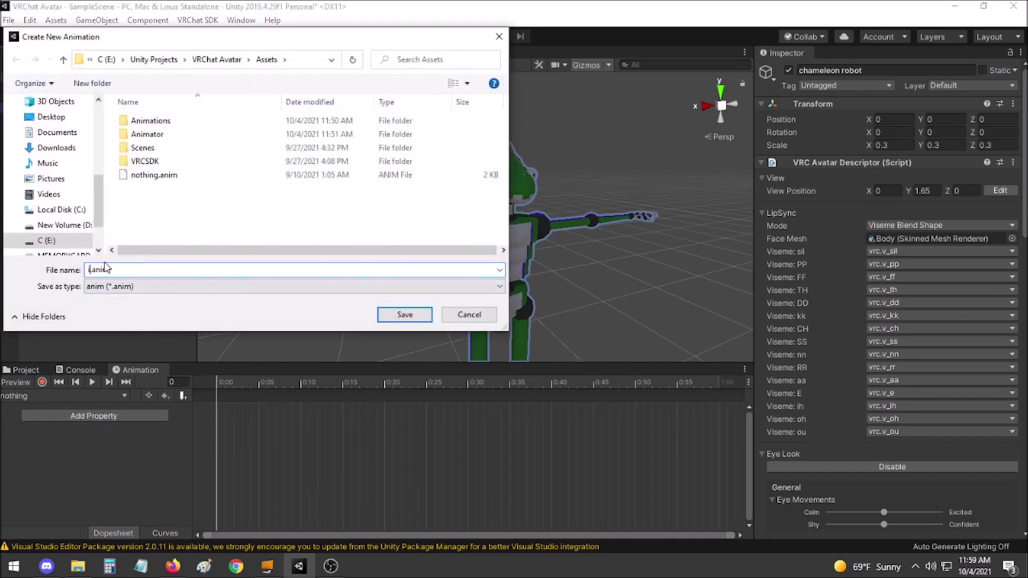
{"action": "type", "text": "y"}
{"action": "key", "text": "Return"}
{"action": "left_click", "coordinate": [744, 369]}
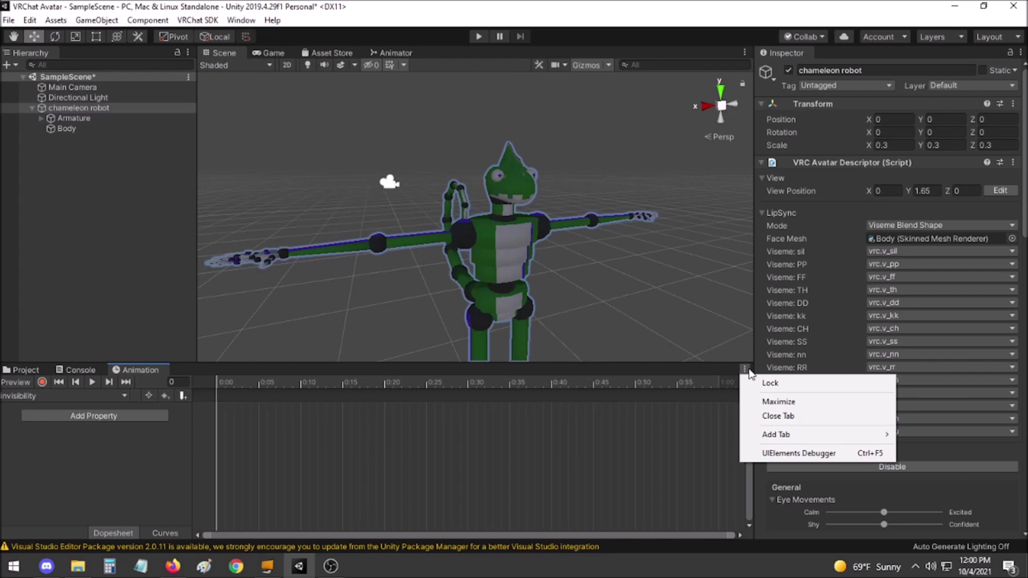
{"action": "left_click", "coordinate": [774, 382]}
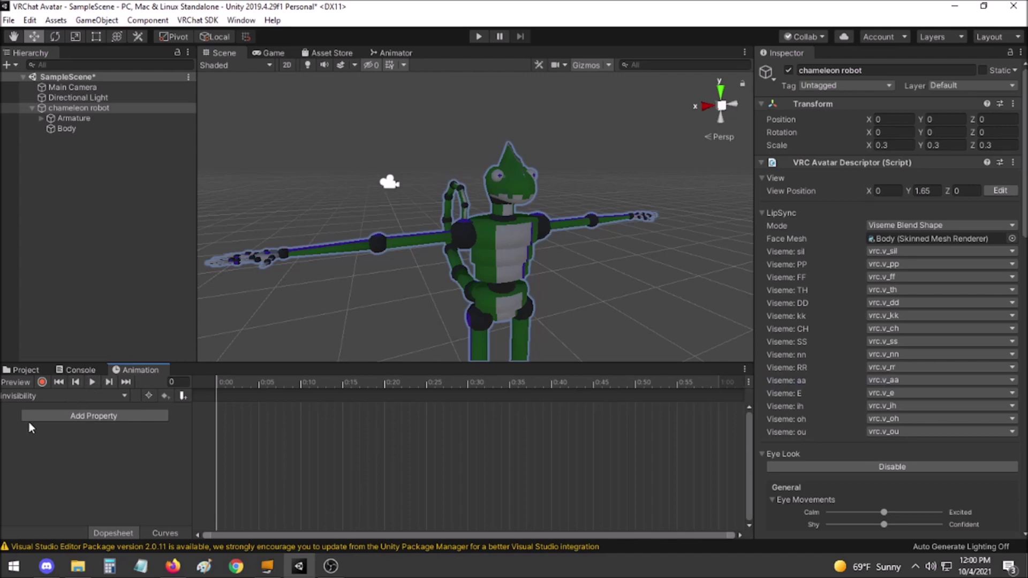
Record a keyframe unchecking the Body's Skinned Mesh Renderer, then stop recording and exit preview
{"action": "left_click", "coordinate": [43, 383]}
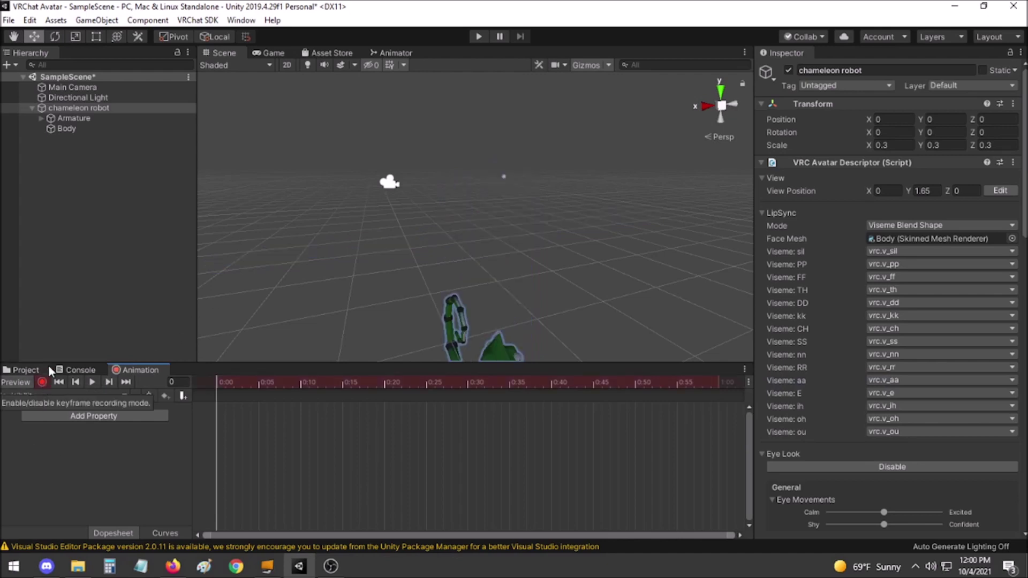
{"action": "left_click", "coordinate": [74, 131]}
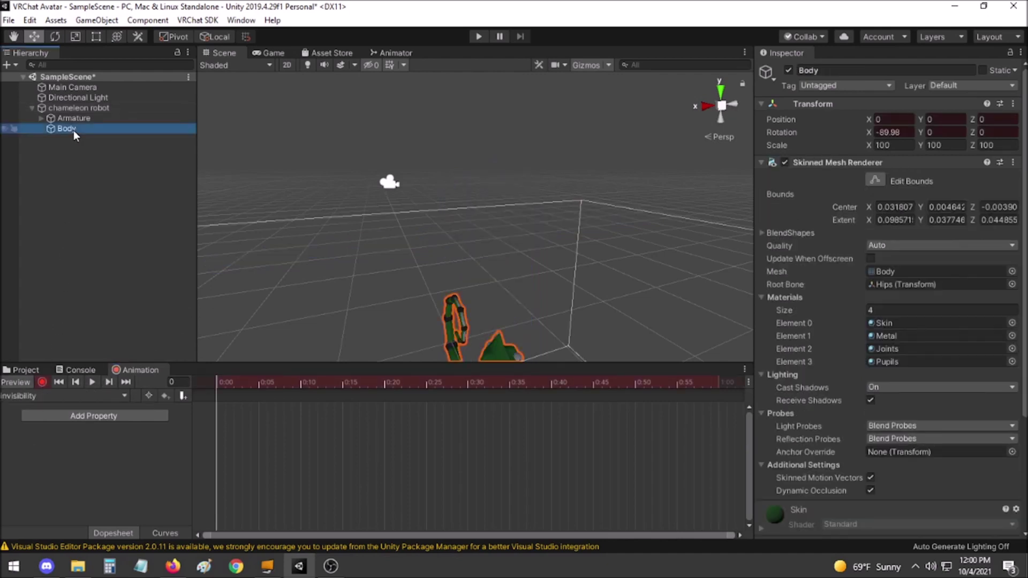
{"action": "left_click", "coordinate": [786, 162]}
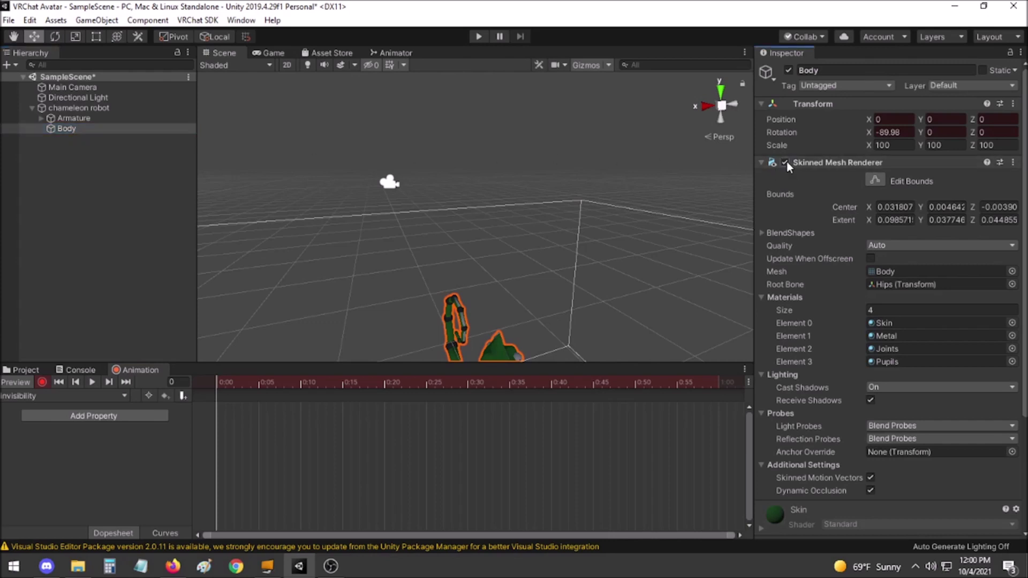
{"action": "key", "text": "f"}
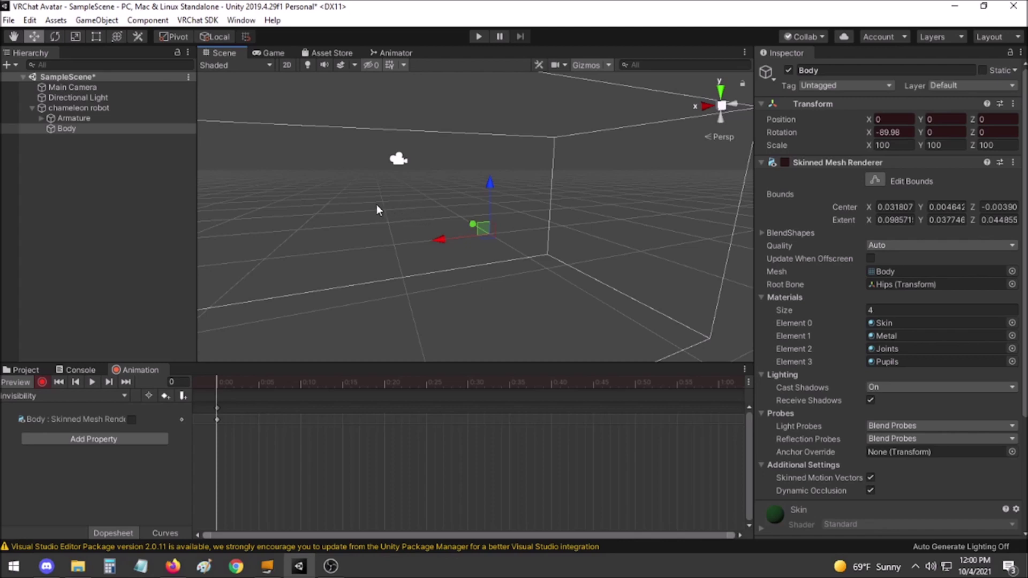
{"action": "left_click", "coordinate": [43, 381]}
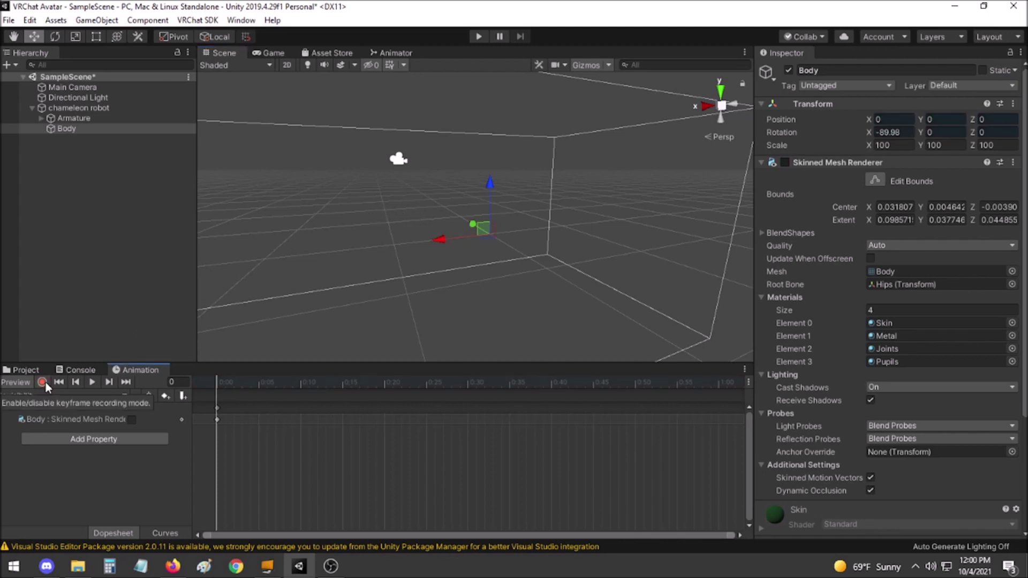
{"action": "left_click", "coordinate": [24, 381]}
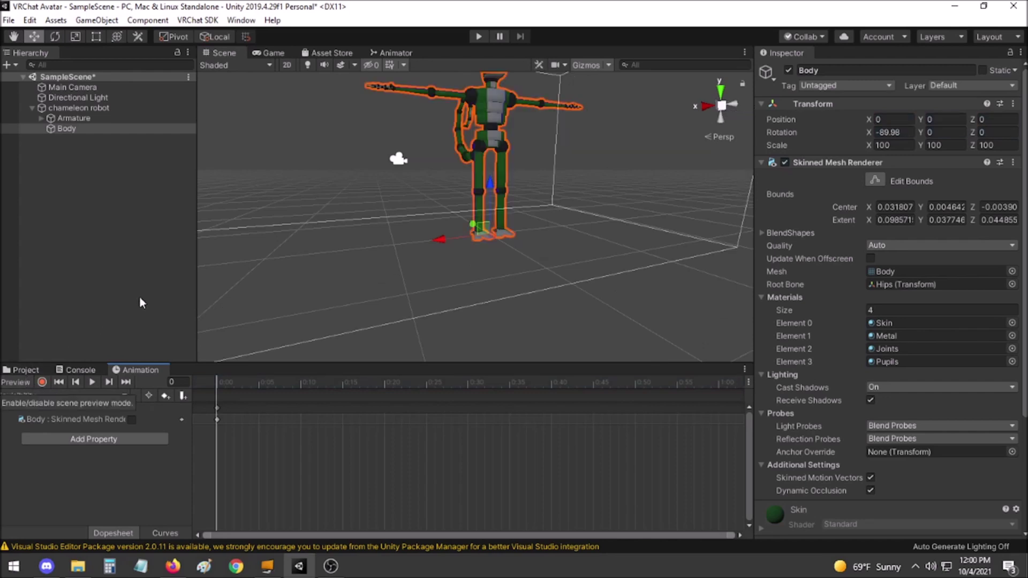
Add a Bool expression parameter named 'Invisibility' in the Parameters asset
{"action": "left_click", "coordinate": [21, 369]}
{"action": "left_click", "coordinate": [349, 441]}
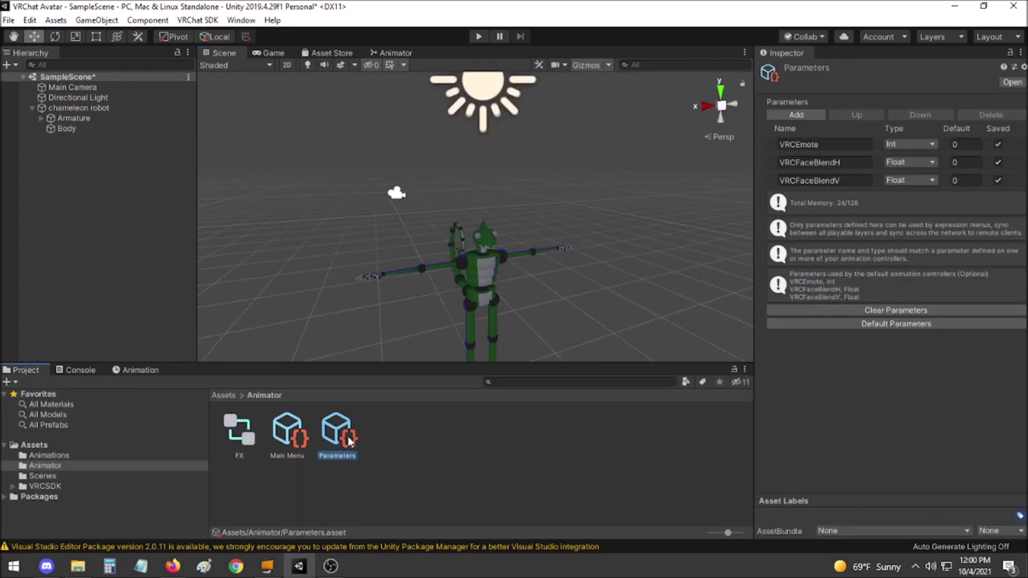
{"action": "left_click", "coordinate": [811, 113]}
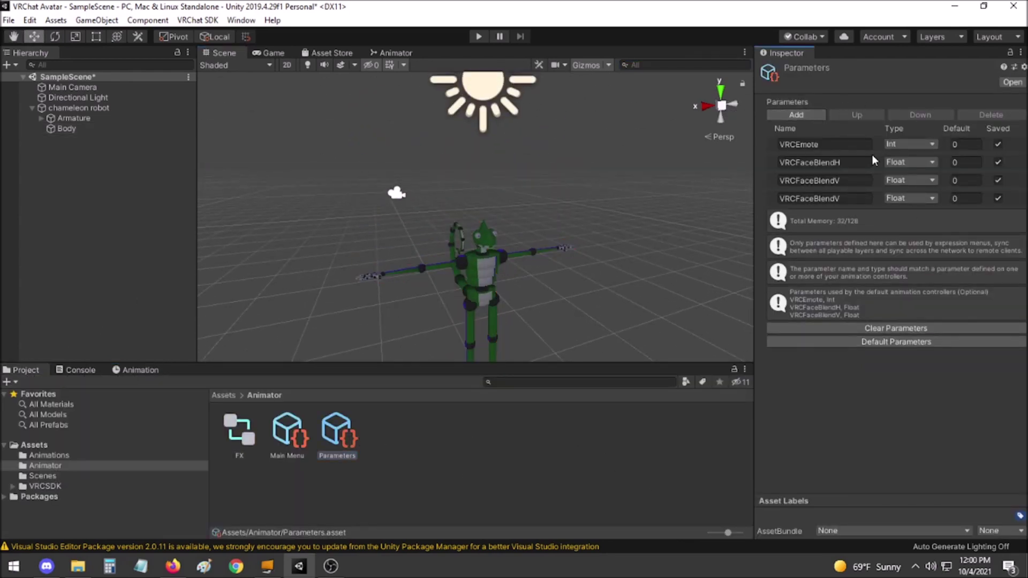
{"action": "left_click", "coordinate": [910, 199]}
{"action": "left_click", "coordinate": [909, 241]}
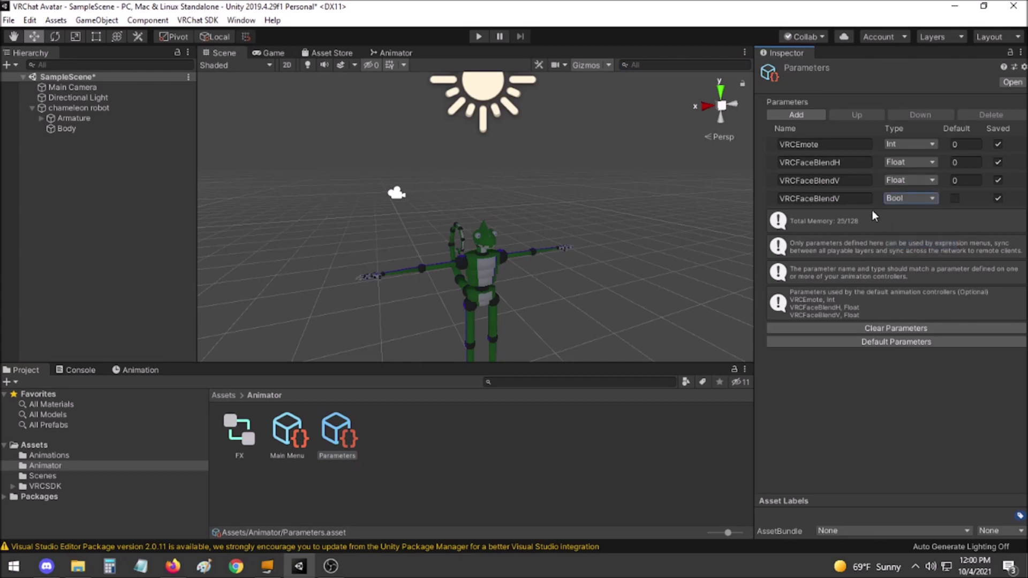
{"action": "left_click", "coordinate": [862, 200]}
{"action": "type", "text": "Invisibility"}
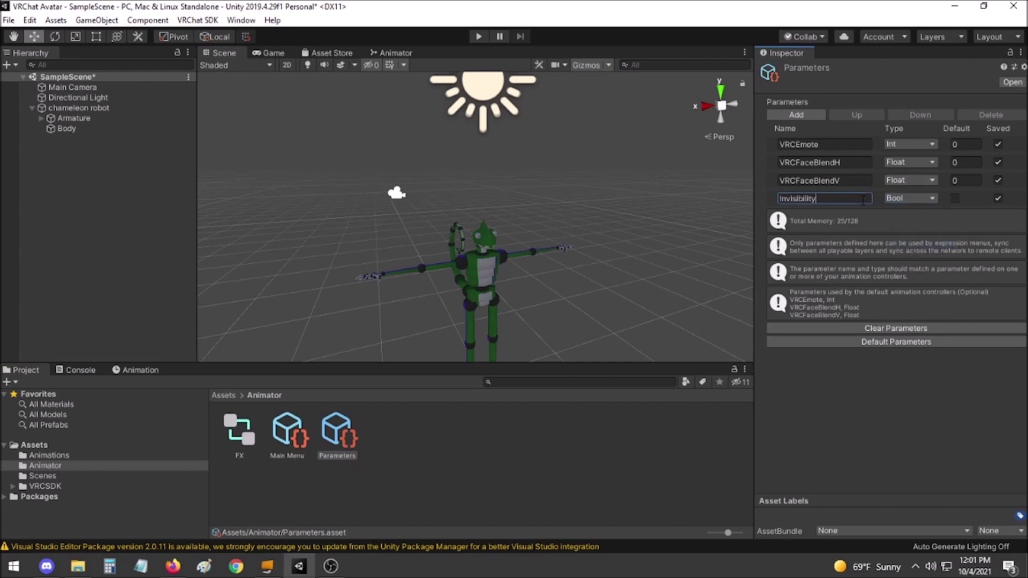
Add a Main Menu toggle control named 'Invisibility' linked to the Invisibility parameter
{"action": "left_click", "coordinate": [288, 435]}
{"action": "left_click", "coordinate": [869, 129]}
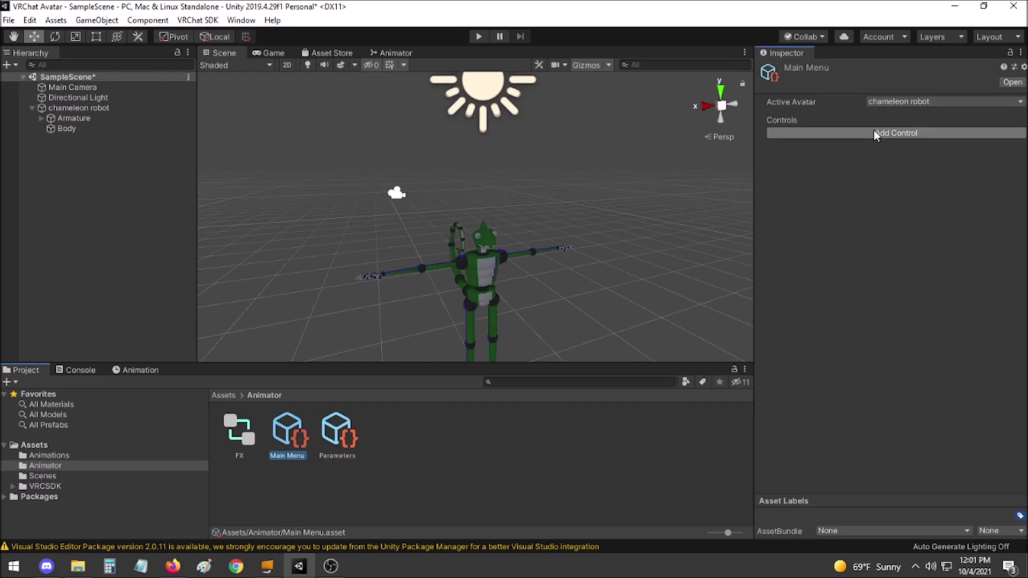
{"action": "left_click", "coordinate": [912, 163]}
{"action": "type", "text": "In"}
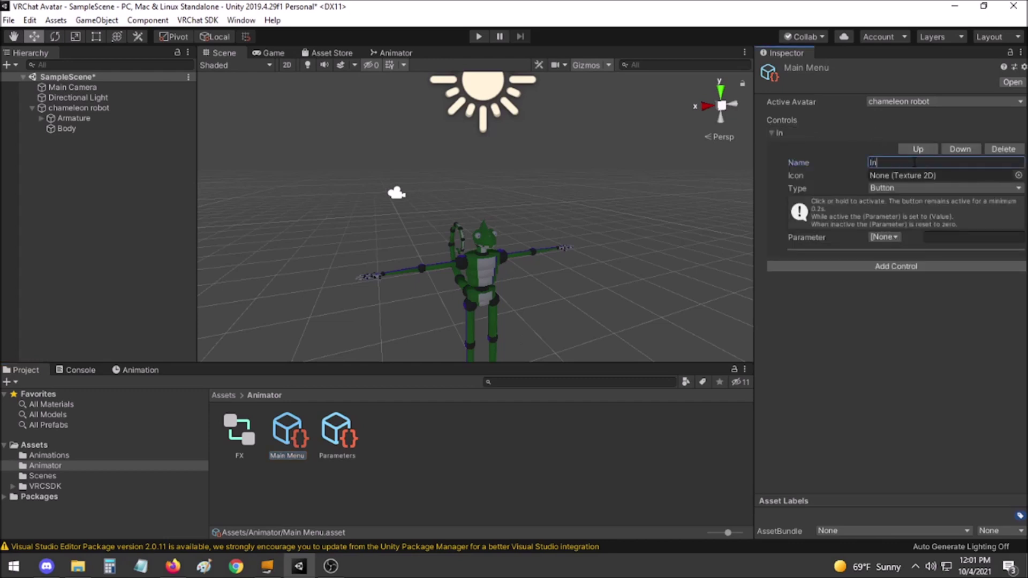
{"action": "type", "text": "visibility"}
{"action": "left_click", "coordinate": [916, 191]}
{"action": "left_click", "coordinate": [902, 217]}
{"action": "left_click", "coordinate": [883, 229]}
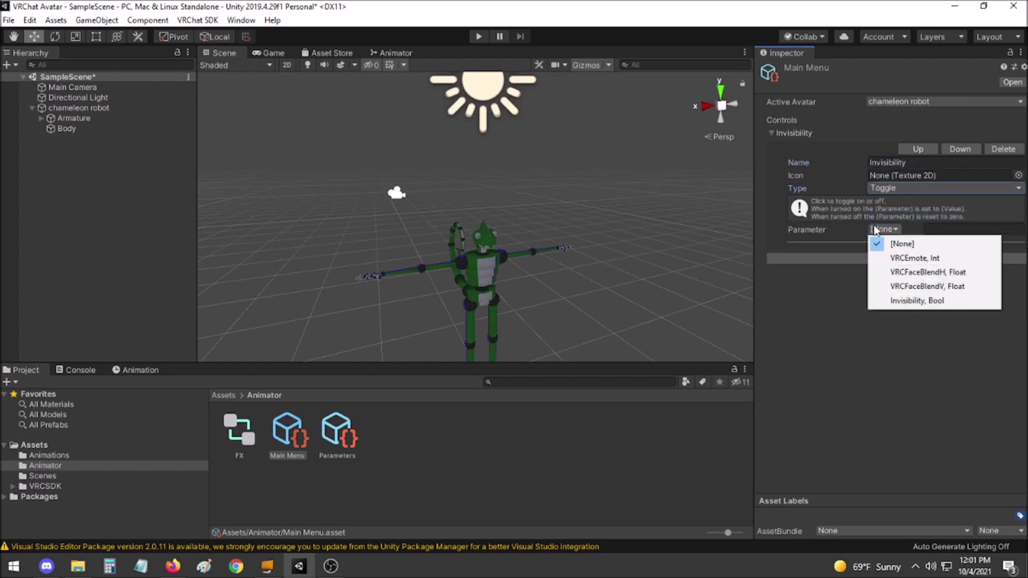
{"action": "left_click", "coordinate": [911, 298]}
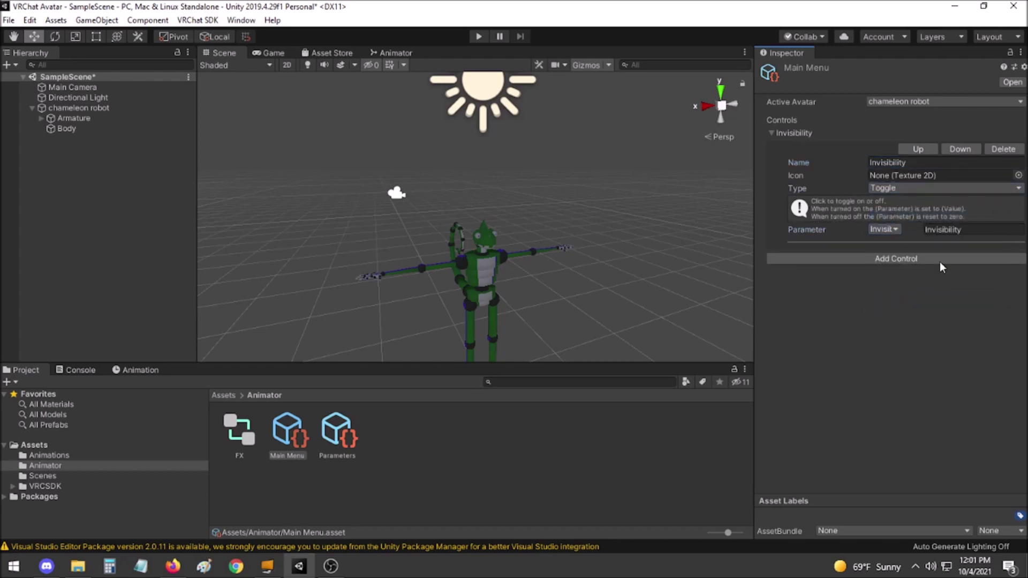
{"action": "left_click", "coordinate": [241, 434]}
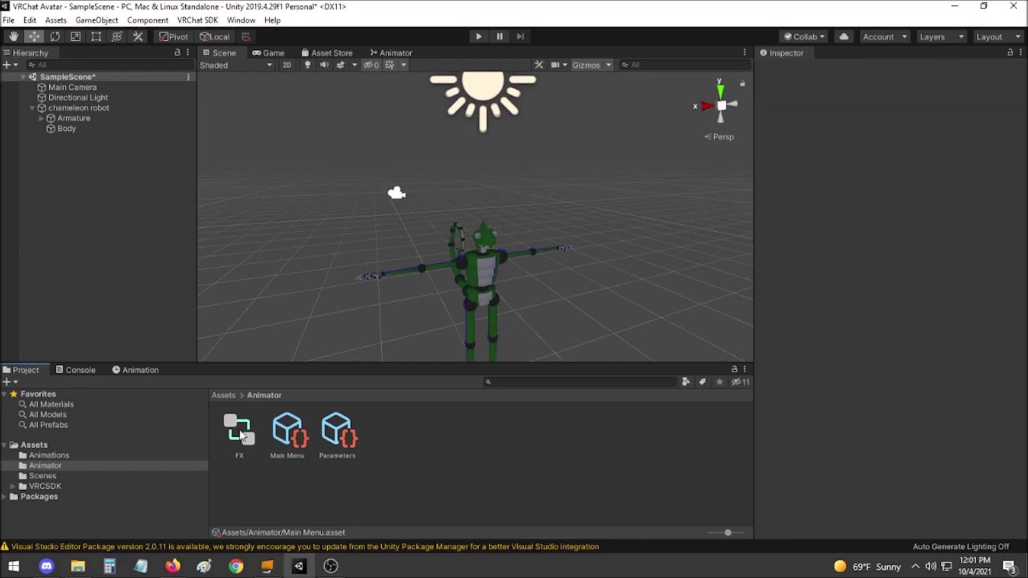
Add a Bool parameter named 'Invisibility' to the FX controller
{"action": "double_click", "coordinate": [241, 434]}
{"action": "left_click", "coordinate": [395, 79]}
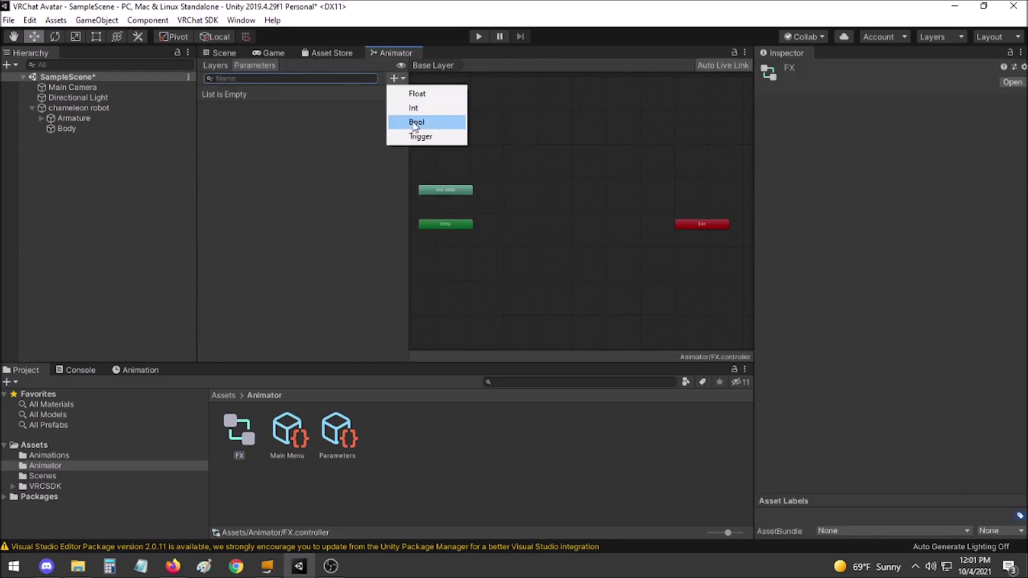
{"action": "left_click", "coordinate": [416, 123]}
{"action": "type", "text": "Invisibil"}
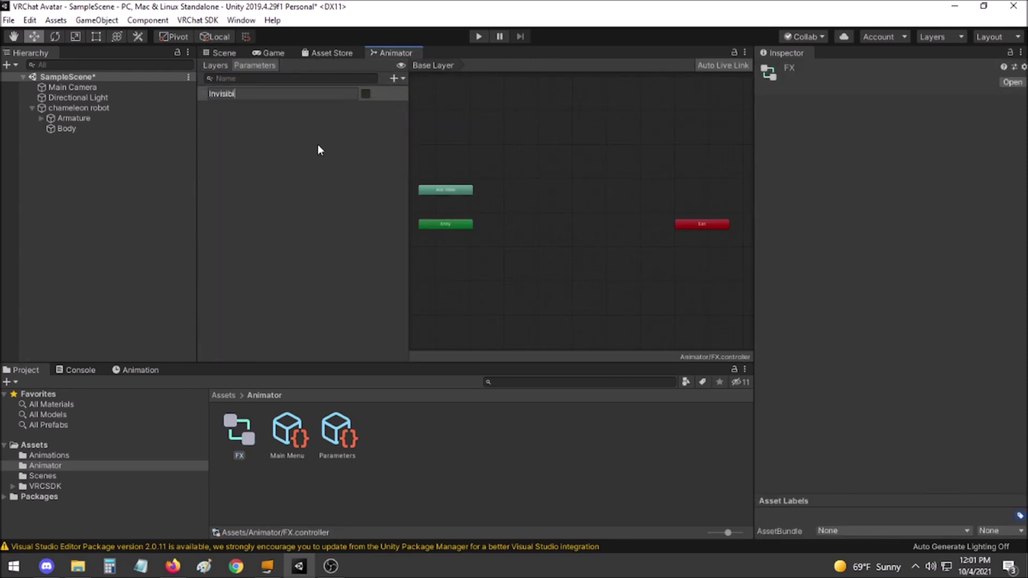
{"action": "type", "text": "ity"}
{"action": "key", "text": "Return"}
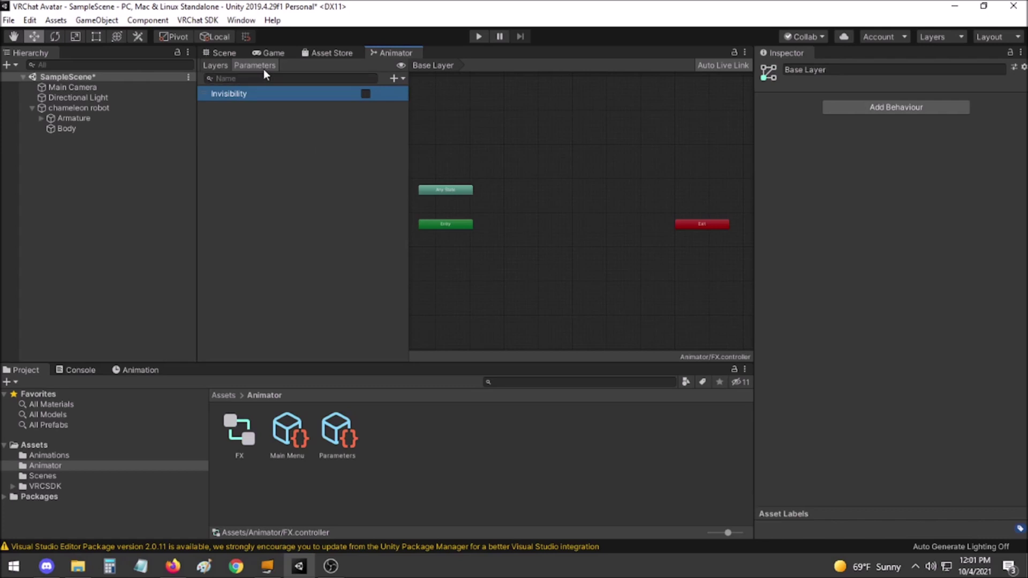
Add an FX layer named 'Invisibility' and set its weight to 1
{"action": "left_click", "coordinate": [216, 66]}
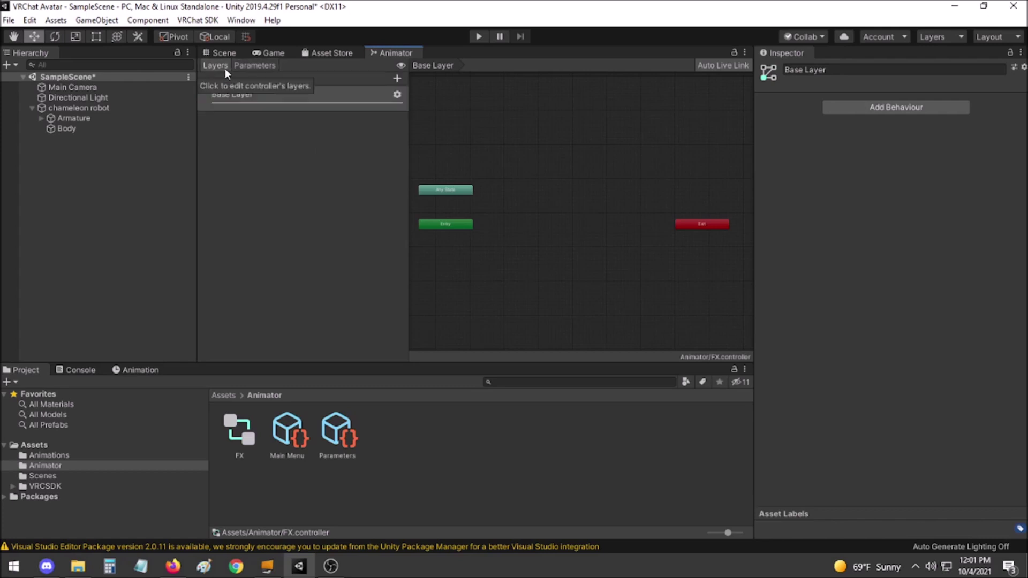
{"action": "left_click", "coordinate": [398, 78]}
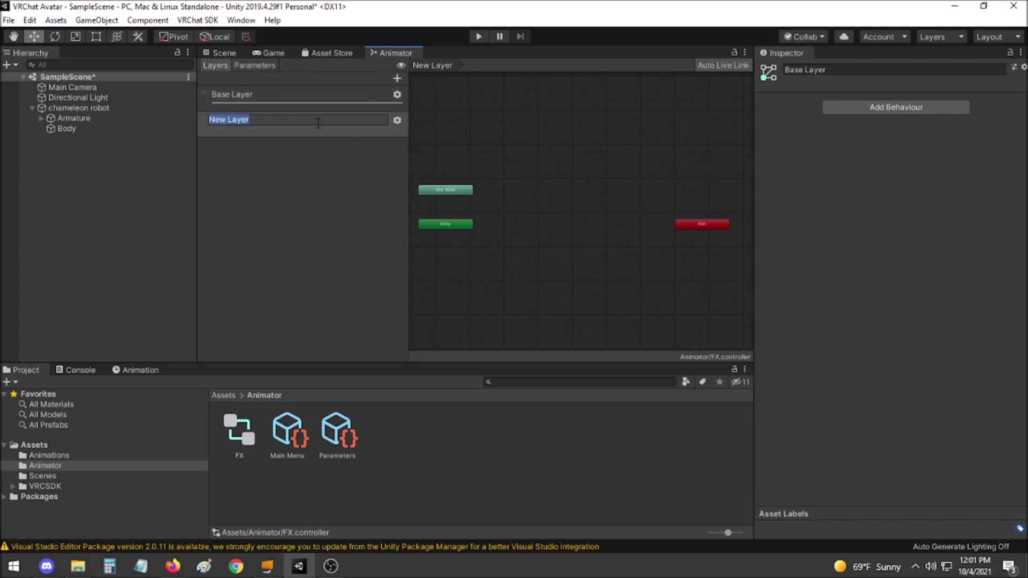
{"action": "type", "text": "Invisibility"}
{"action": "key", "text": "Return"}
{"action": "left_click", "coordinate": [398, 120]}
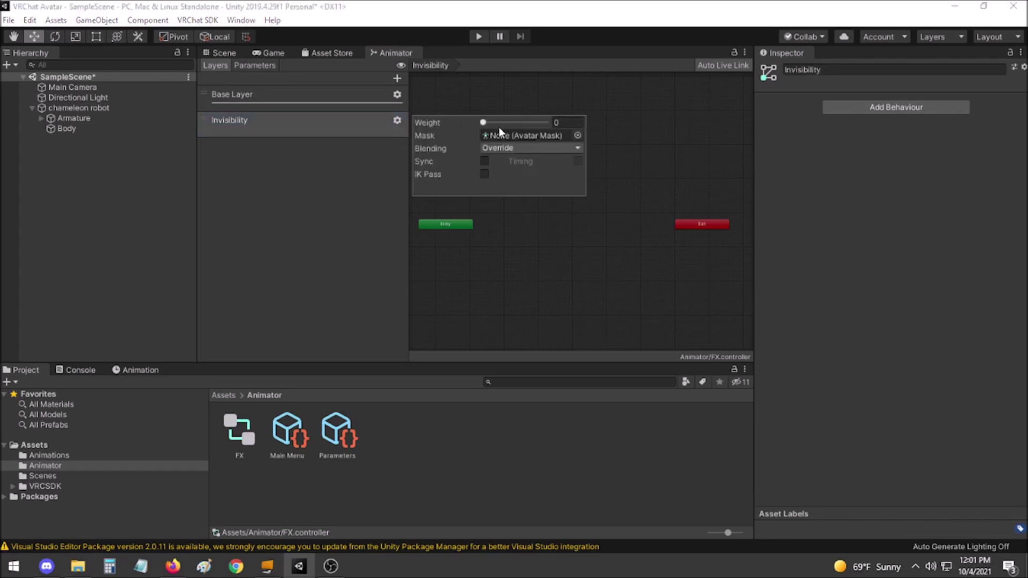
{"action": "left_click_drag", "start_coordinate": [483, 123], "coordinate": [626, 142]}
{"action": "left_click", "coordinate": [331, 212]}
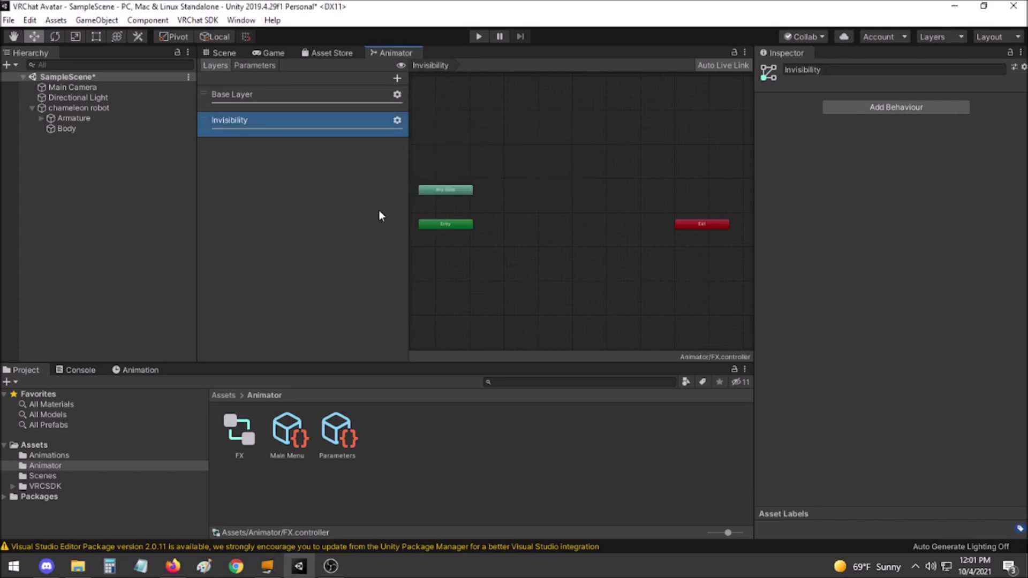
Create an empty default state named 'Off' in the Invisibility layer
{"action": "right_click", "coordinate": [512, 220]}
{"action": "mouse_move", "coordinate": [552, 227]}
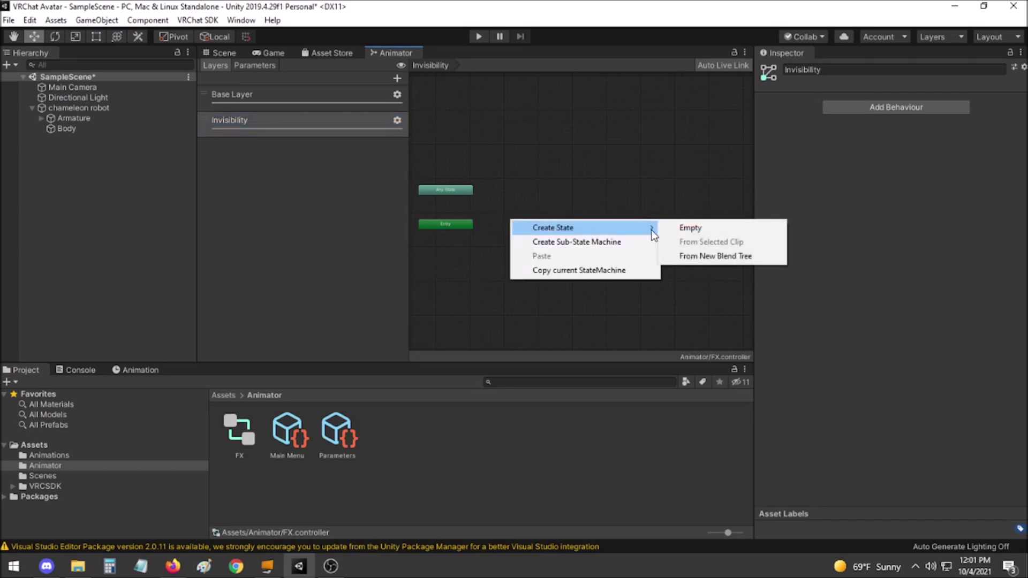
{"action": "left_click", "coordinate": [690, 227]}
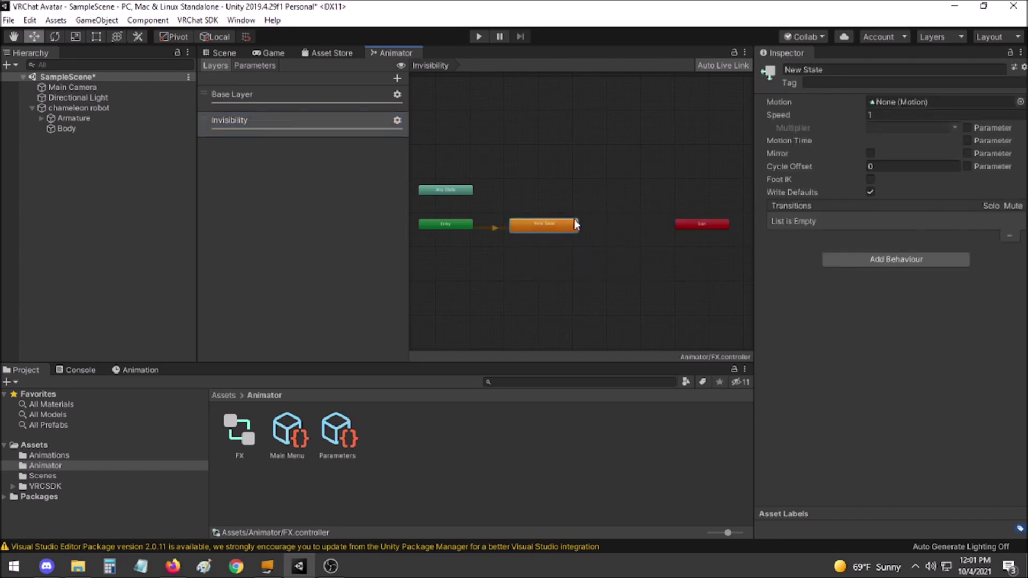
{"action": "left_click", "coordinate": [857, 71]}
{"action": "type", "text": "Off"}
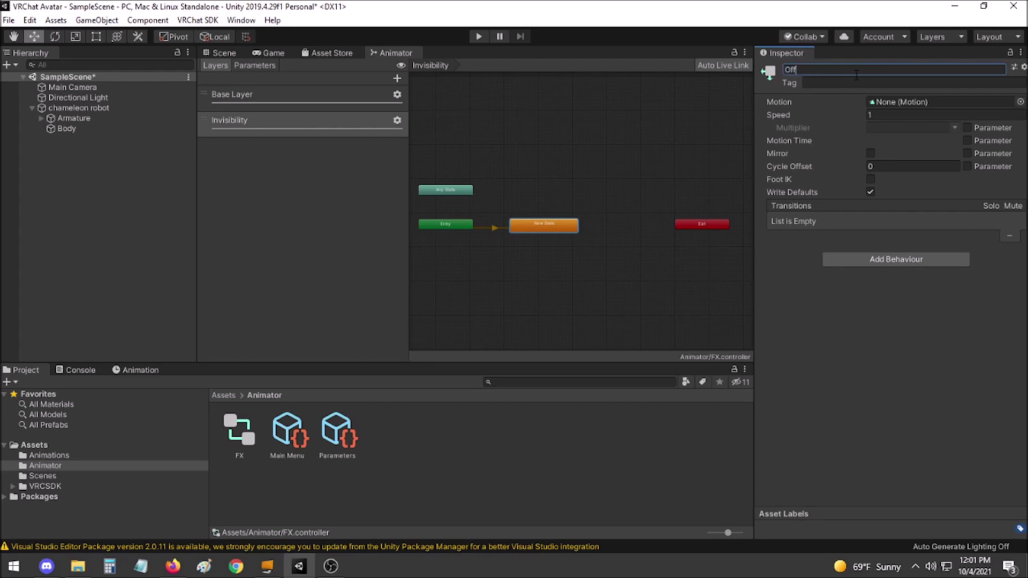
{"action": "key", "text": "Return"}
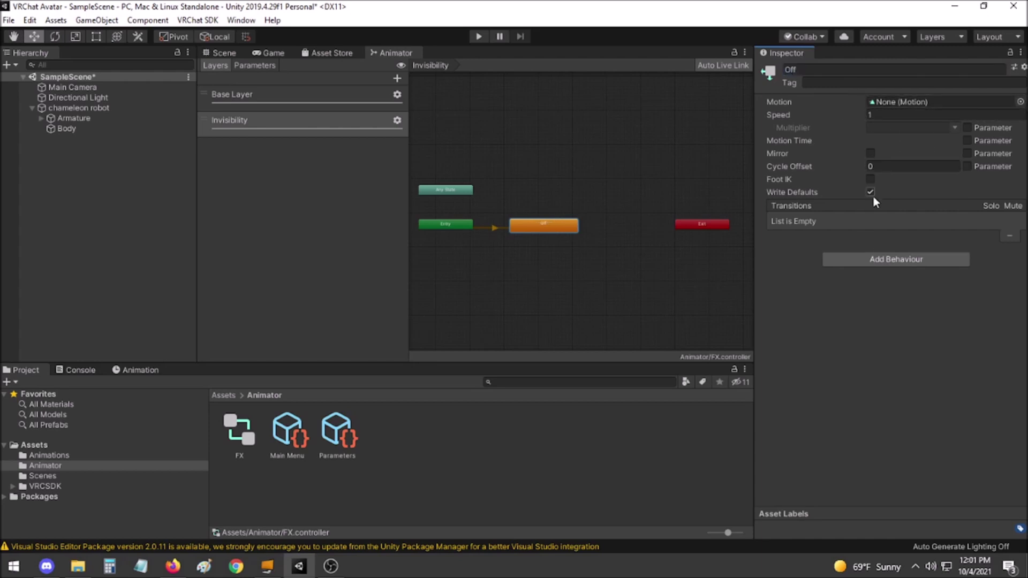
Create a second state named 'On' with the invisibility clip as its Motion
{"action": "right_click", "coordinate": [598, 222]}
{"action": "mouse_move", "coordinate": [621, 228]}
{"action": "left_click", "coordinate": [781, 230]}
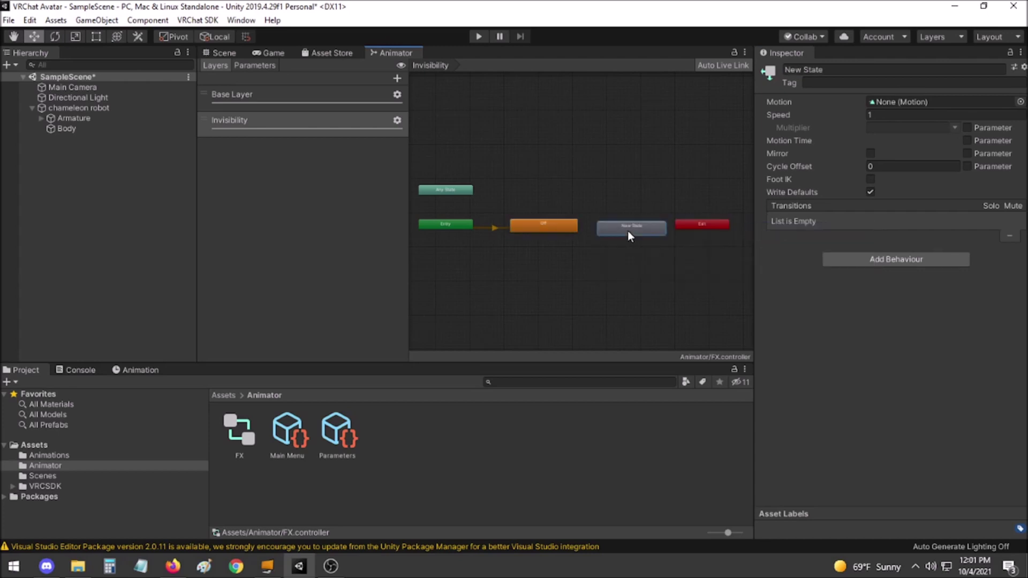
{"action": "left_click", "coordinate": [815, 69]}
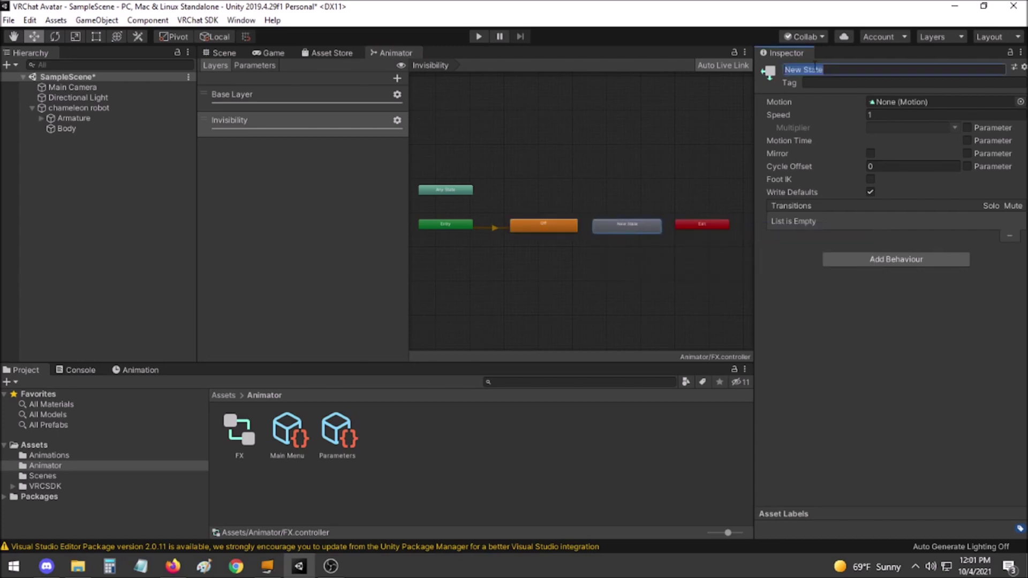
{"action": "type", "text": "On"}
{"action": "key", "text": "Return"}
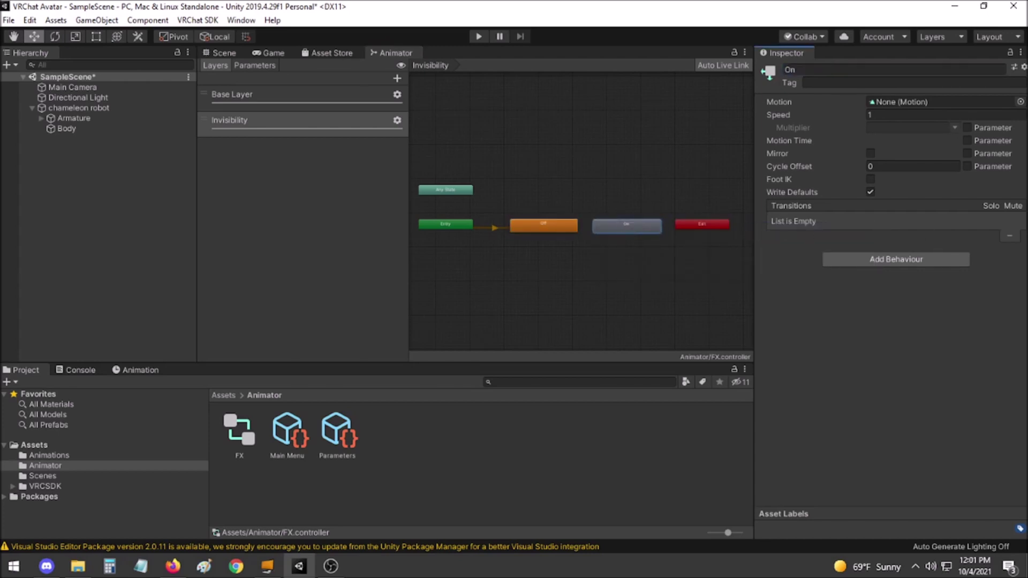
{"action": "left_click", "coordinate": [1021, 101]}
{"action": "type", "text": "inv"}
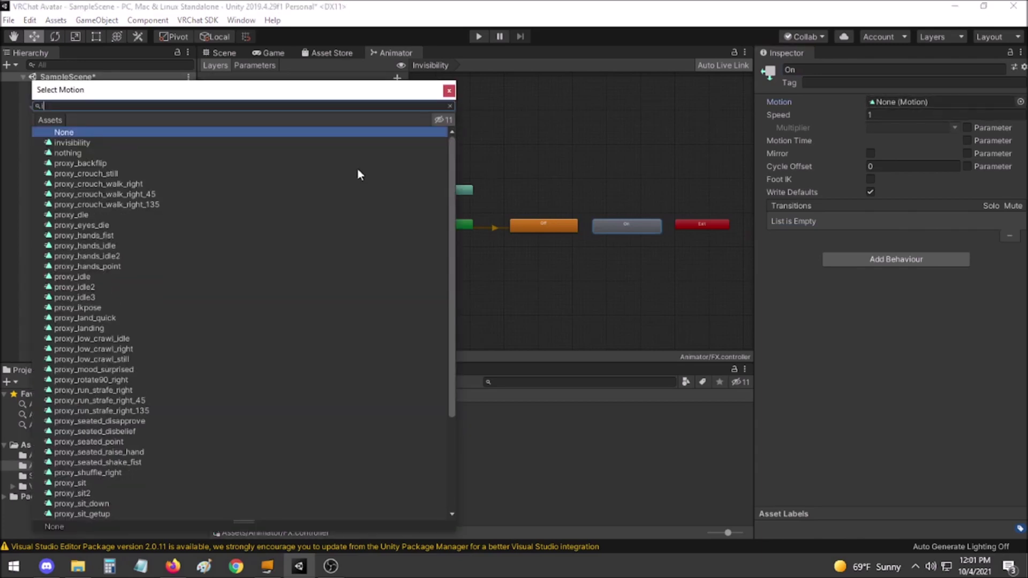
{"action": "double_click", "coordinate": [88, 144]}
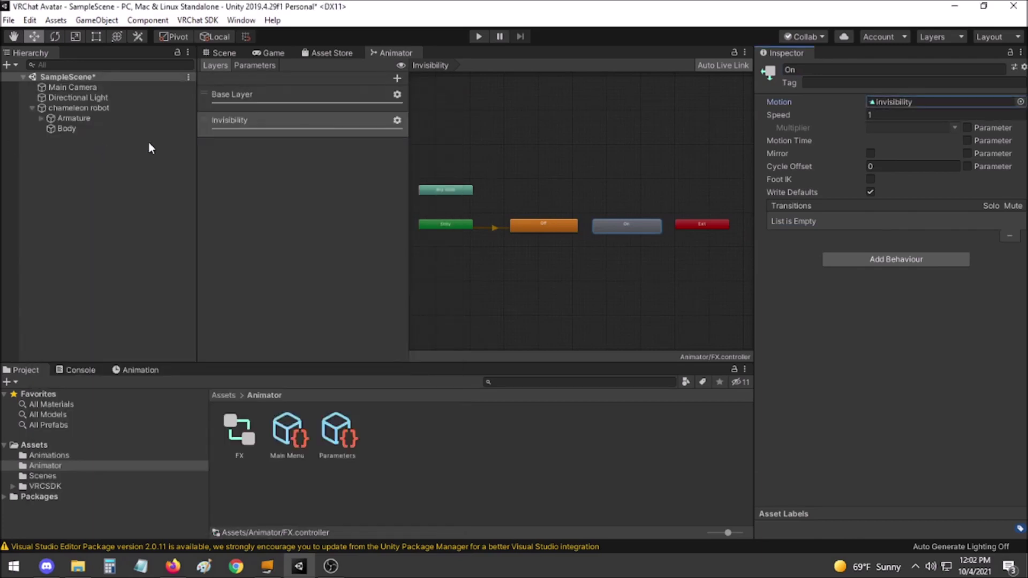
{"action": "left_click", "coordinate": [570, 229]}
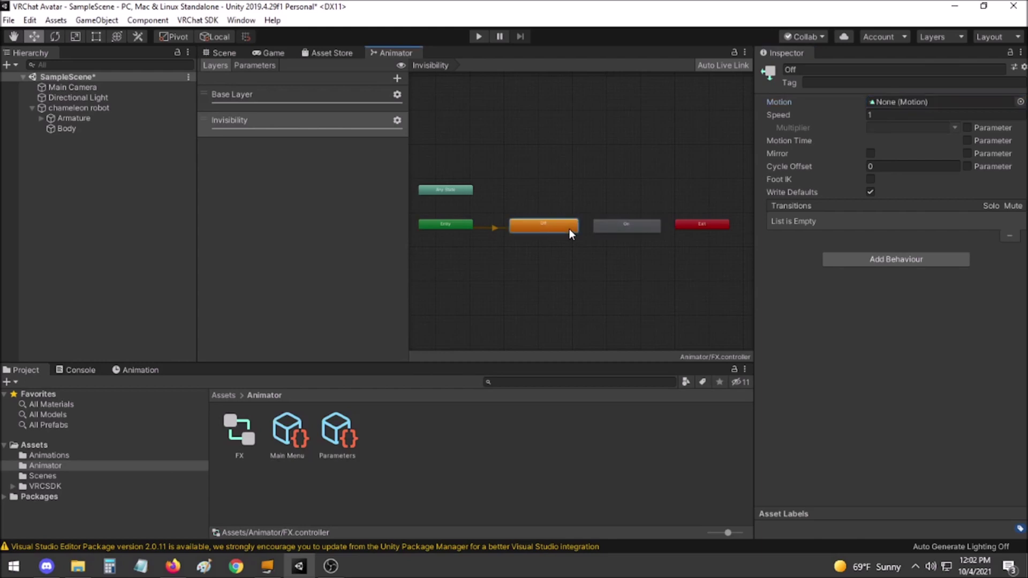
Add an Off→On transition on Invisibility true, with duration 0 and Has Exit Time unchecked
{"action": "right_click", "coordinate": [569, 229]}
{"action": "left_click", "coordinate": [586, 237]}
{"action": "left_click", "coordinate": [614, 229]}
{"action": "left_click", "coordinate": [589, 229]}
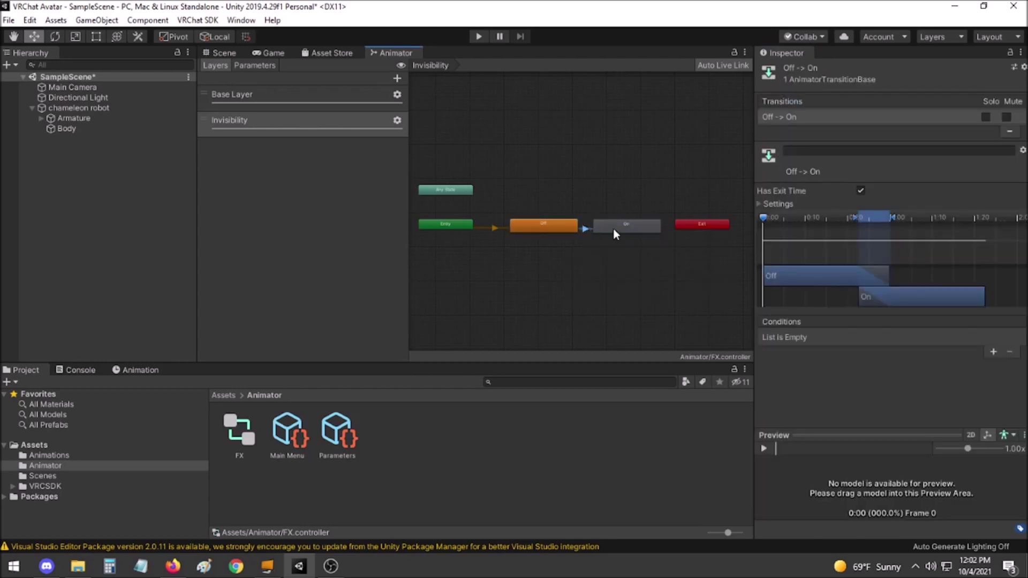
{"action": "left_click", "coordinate": [993, 352]}
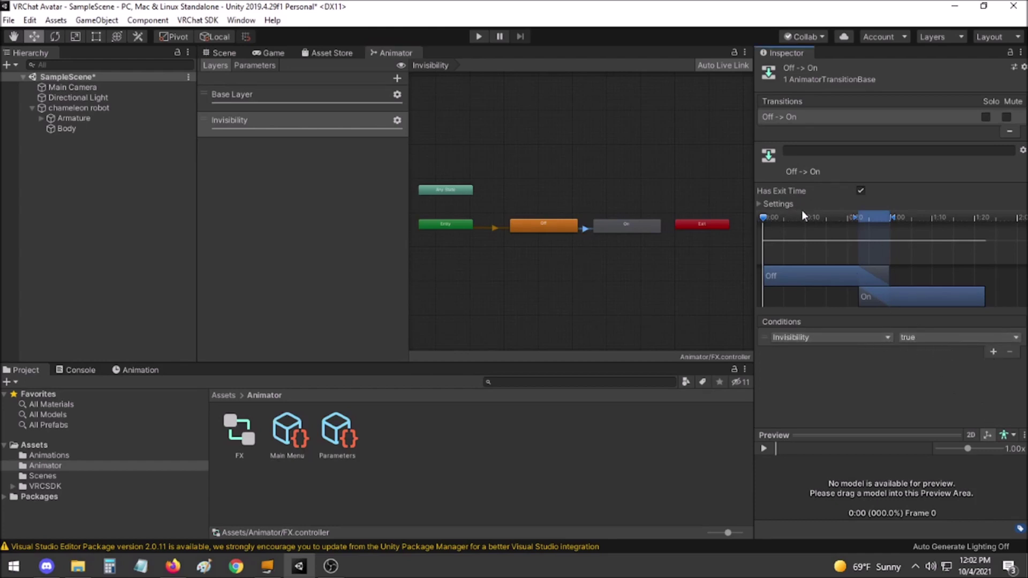
{"action": "left_click", "coordinate": [758, 204]}
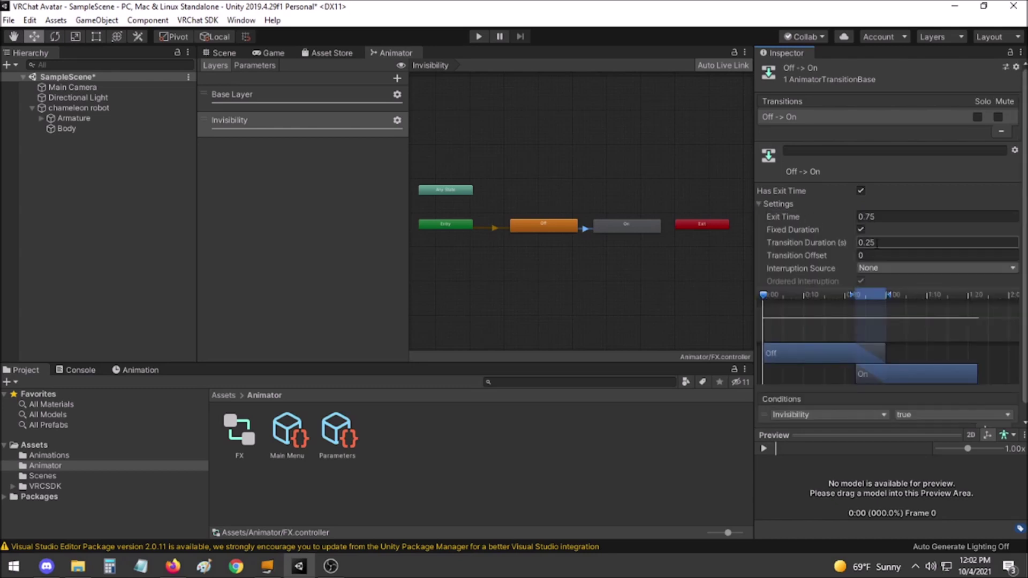
{"action": "left_click", "coordinate": [877, 242]}
{"action": "type", "text": "0"}
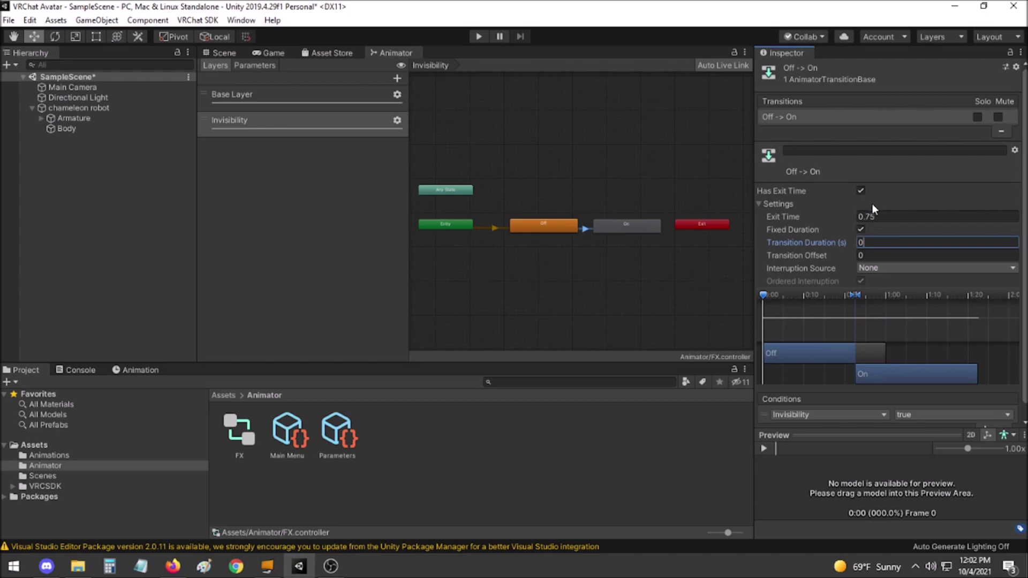
{"action": "left_click", "coordinate": [860, 190]}
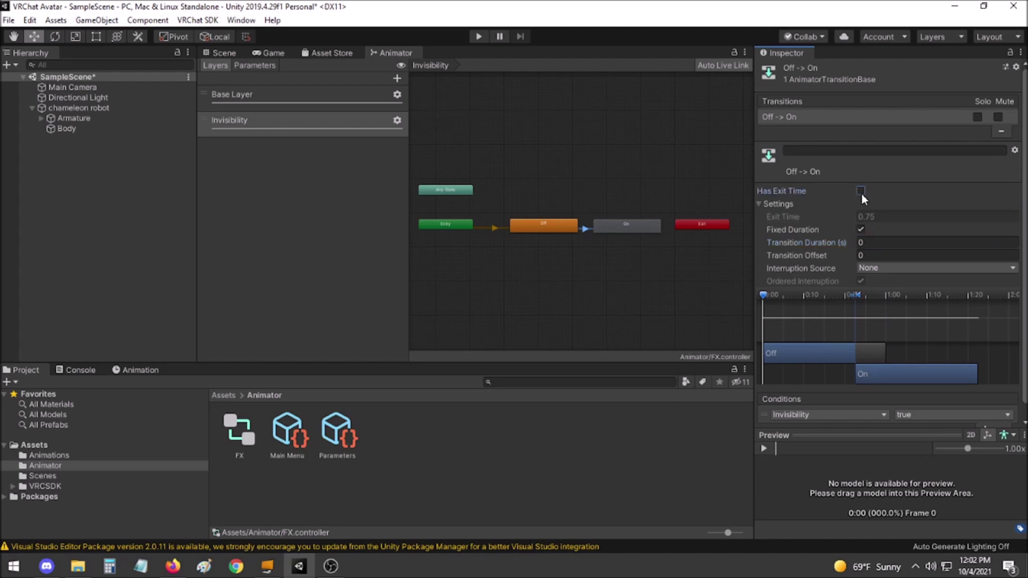
{"action": "right_click", "coordinate": [610, 228]}
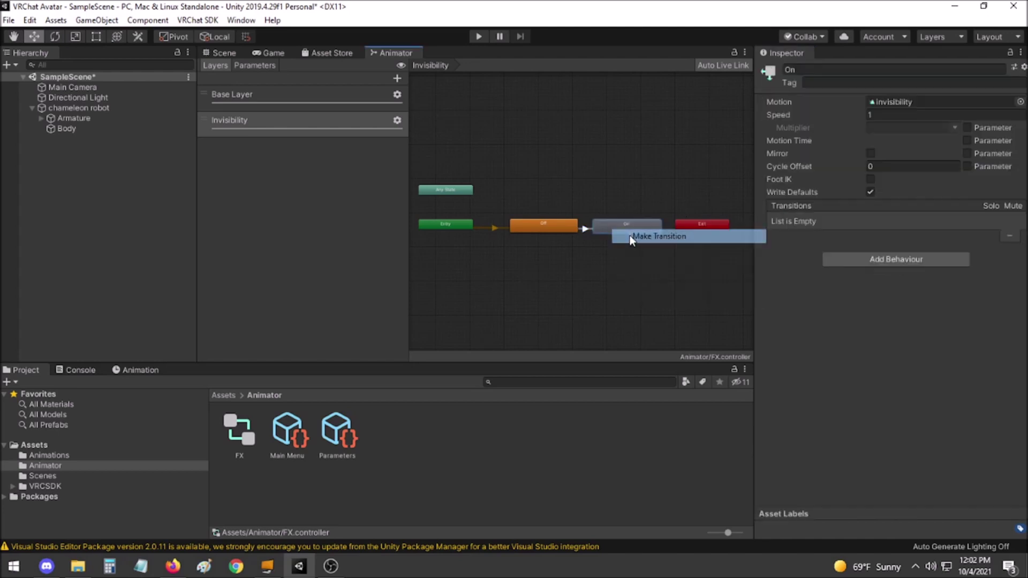
Add an On→Off transition with duration 0, no exit time, and condition Invisibility false
{"action": "left_click", "coordinate": [629, 235]}
{"action": "left_click", "coordinate": [572, 226]}
{"action": "left_click", "coordinate": [588, 225]}
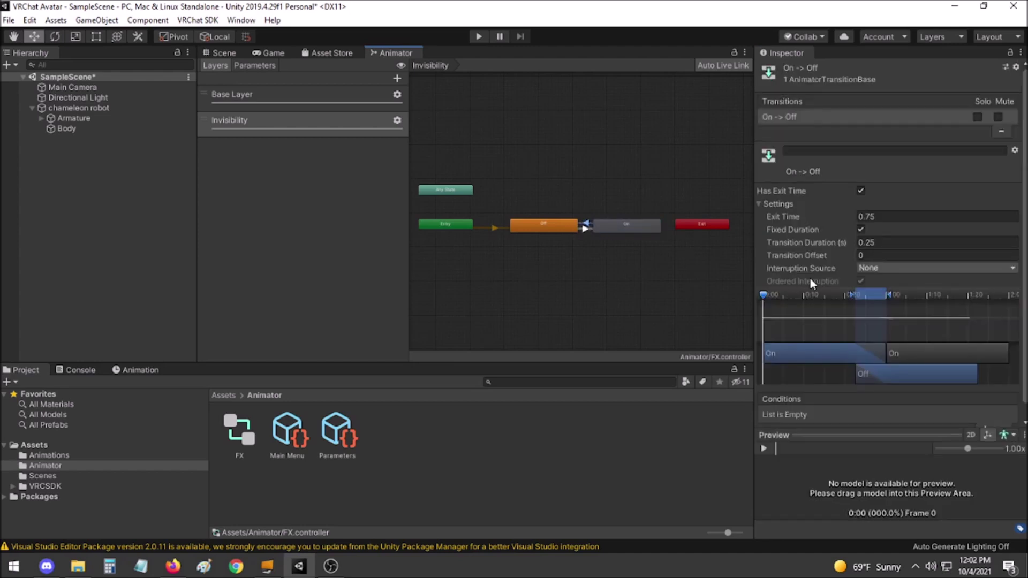
{"action": "left_click", "coordinate": [884, 242]}
{"action": "type", "text": "0"}
{"action": "left_click", "coordinate": [860, 191]}
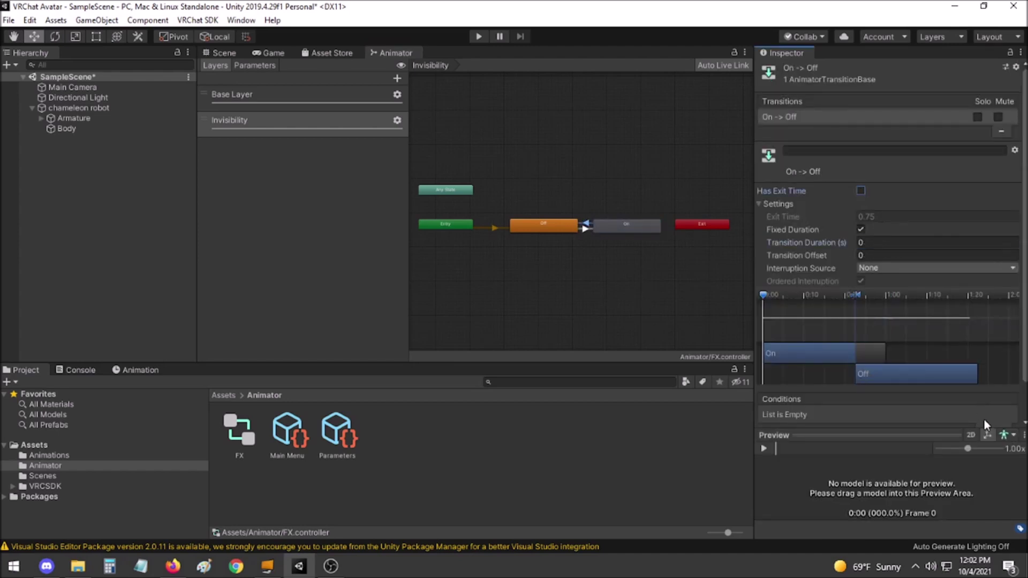
{"action": "left_click", "coordinate": [925, 435]}
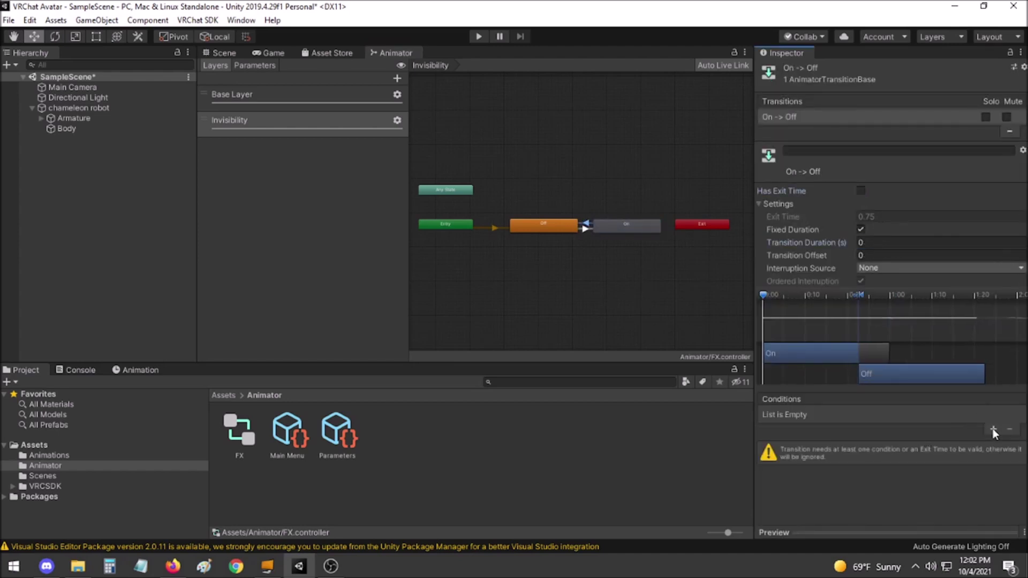
{"action": "left_click", "coordinate": [993, 429]}
{"action": "left_click", "coordinate": [924, 416]}
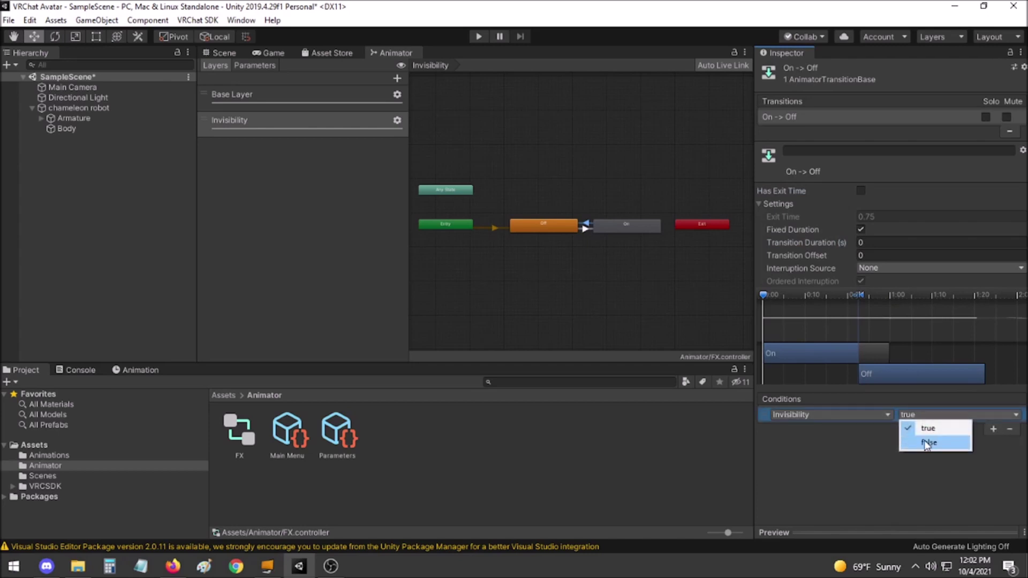
{"action": "left_click", "coordinate": [923, 440]}
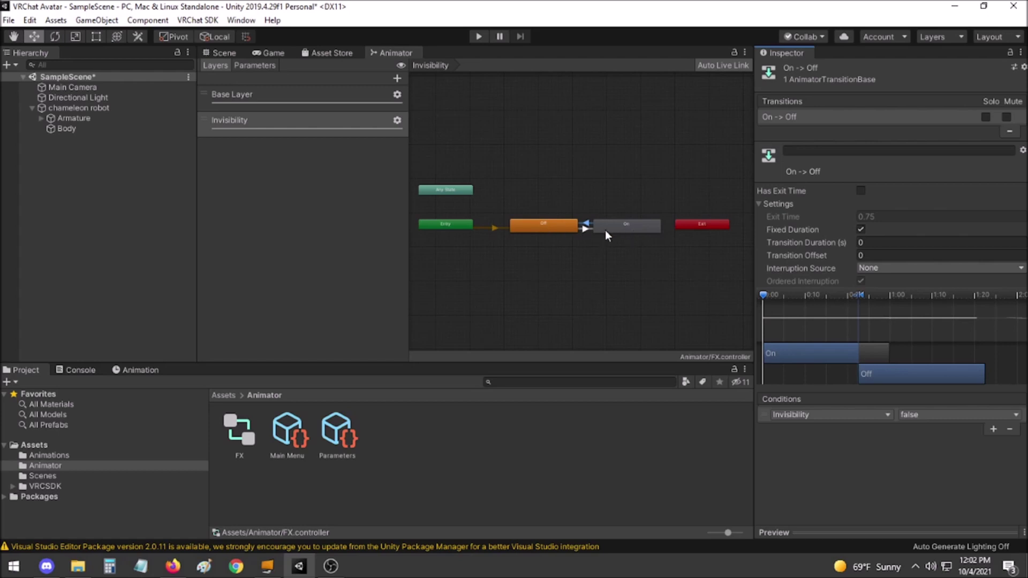
Return to the Scene view with the robot in view, then switch to the web browser
{"action": "key", "text": "ctrl+1"}
{"action": "key", "text": "q"}
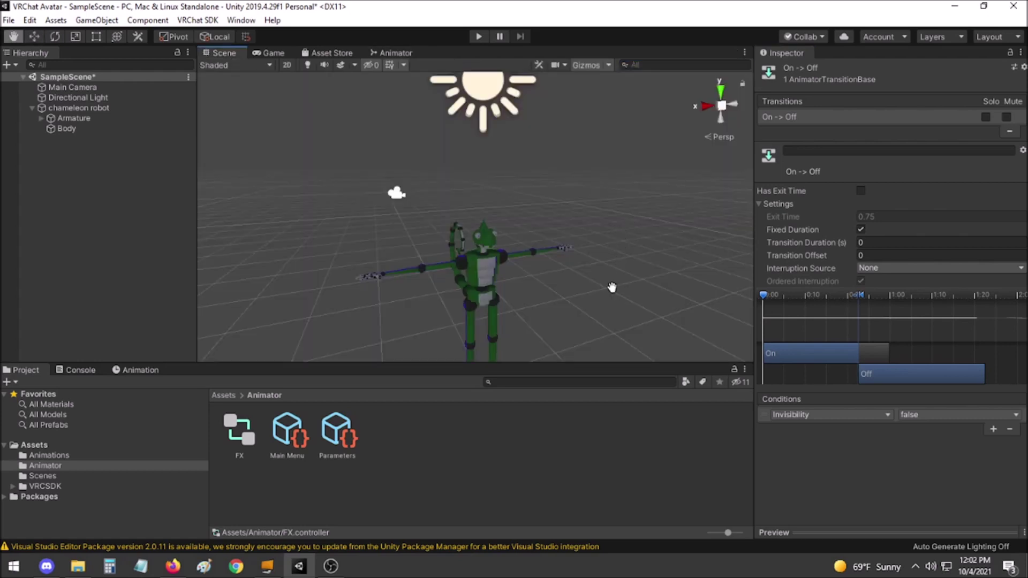
{"action": "mouse_move", "coordinate": [612, 288]}
{"action": "left_mouse_down"}
{"action": "mouse_move", "coordinate": [611, 251]}
{"action": "mouse_move", "coordinate": [615, 268]}
{"action": "left_mouse_up"}
{"action": "key", "text": "w"}
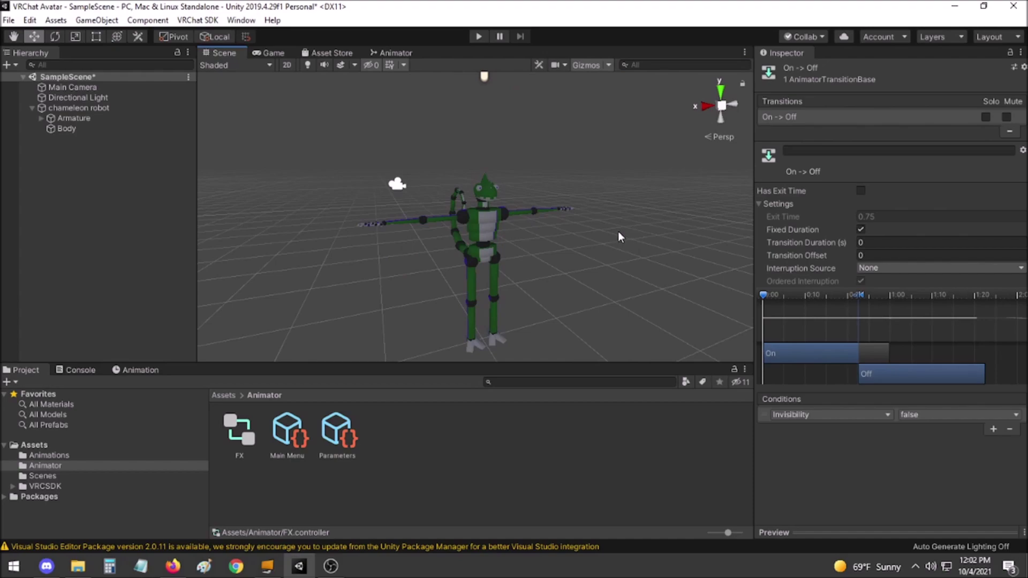
{"action": "key", "text": "alt+Tab"}
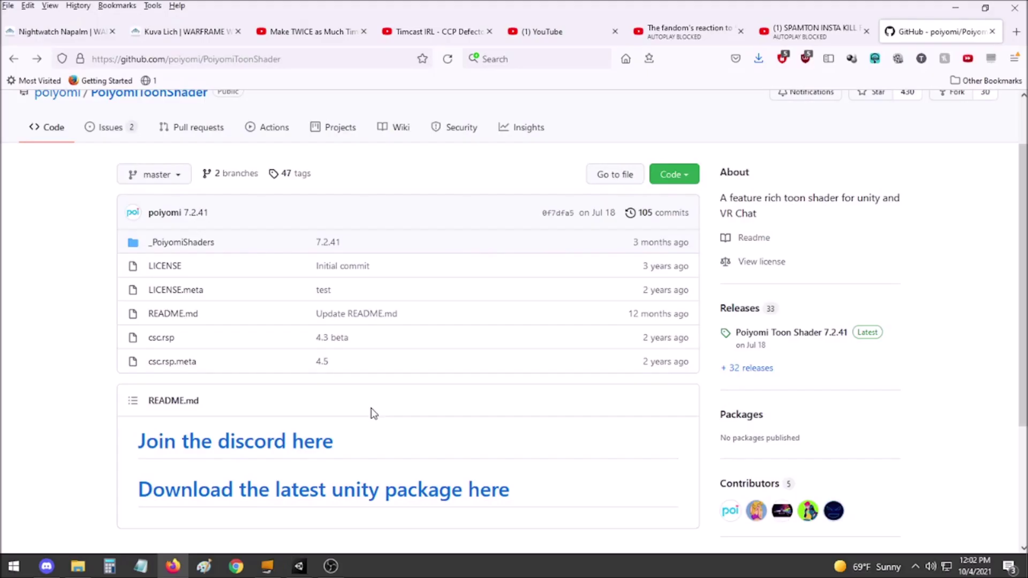
{"action": "left_click", "coordinate": [296, 57]}
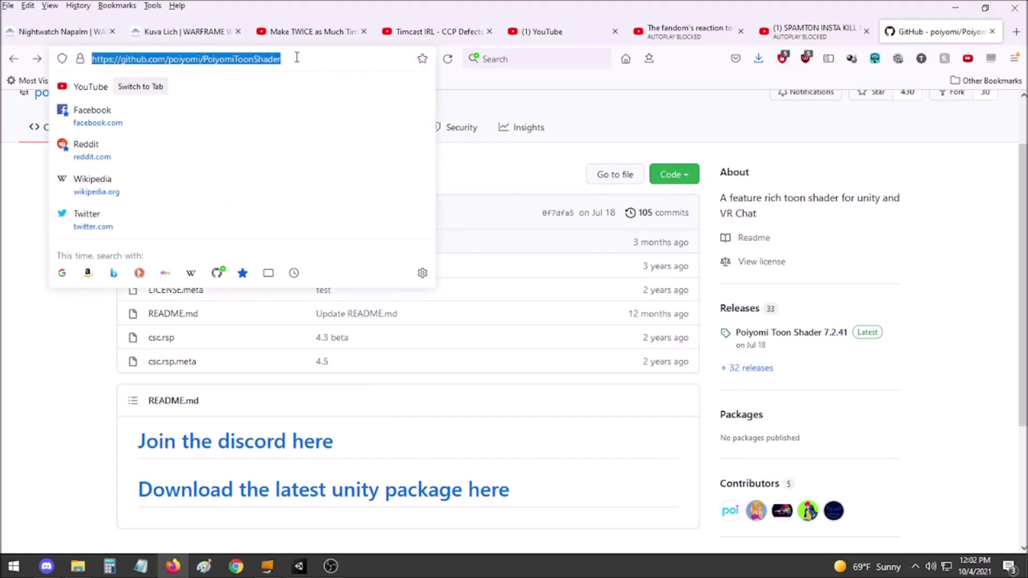
{"action": "left_click", "coordinate": [61, 380]}
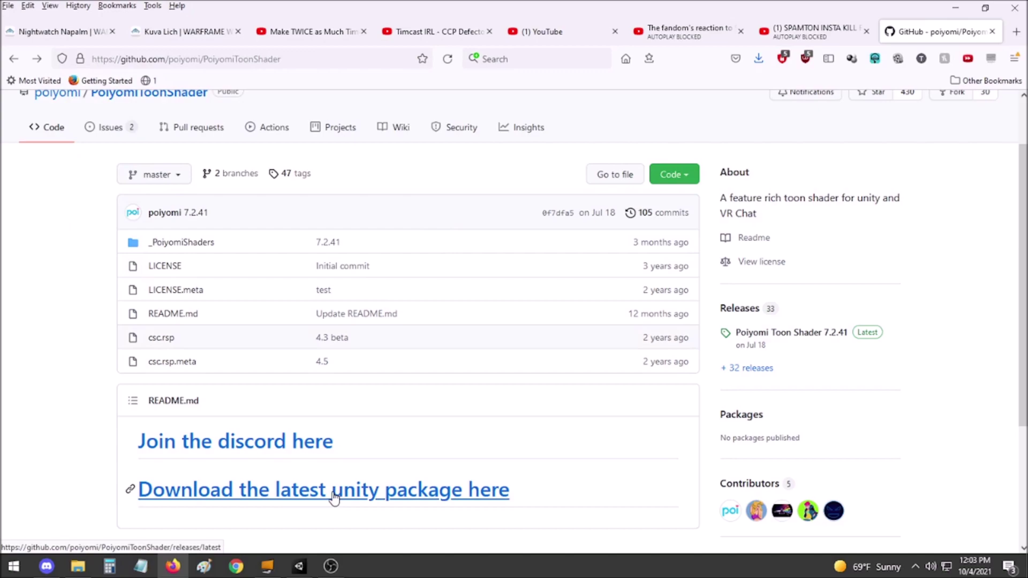
Import the PoiyomiToon7.2.41 custom package into Assets with all its files
{"action": "left_click", "coordinate": [299, 565]}
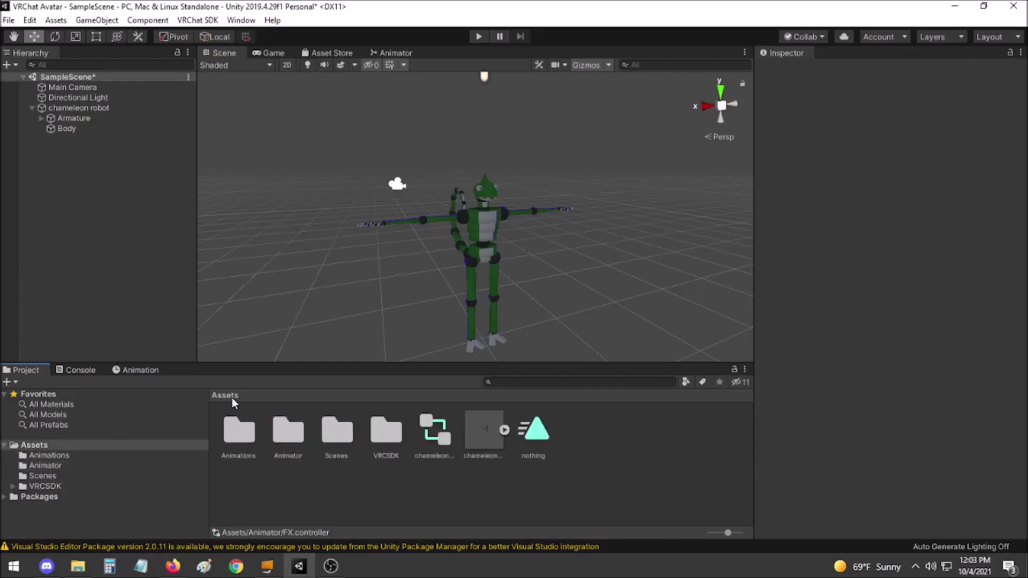
{"action": "right_click", "coordinate": [577, 438]}
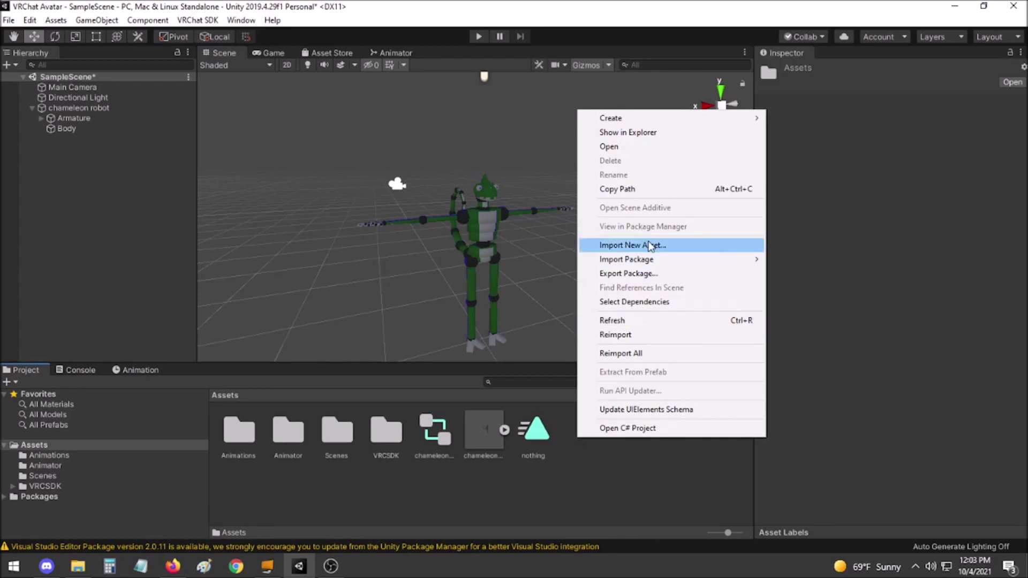
{"action": "mouse_move", "coordinate": [668, 264]}
{"action": "left_click", "coordinate": [857, 264]}
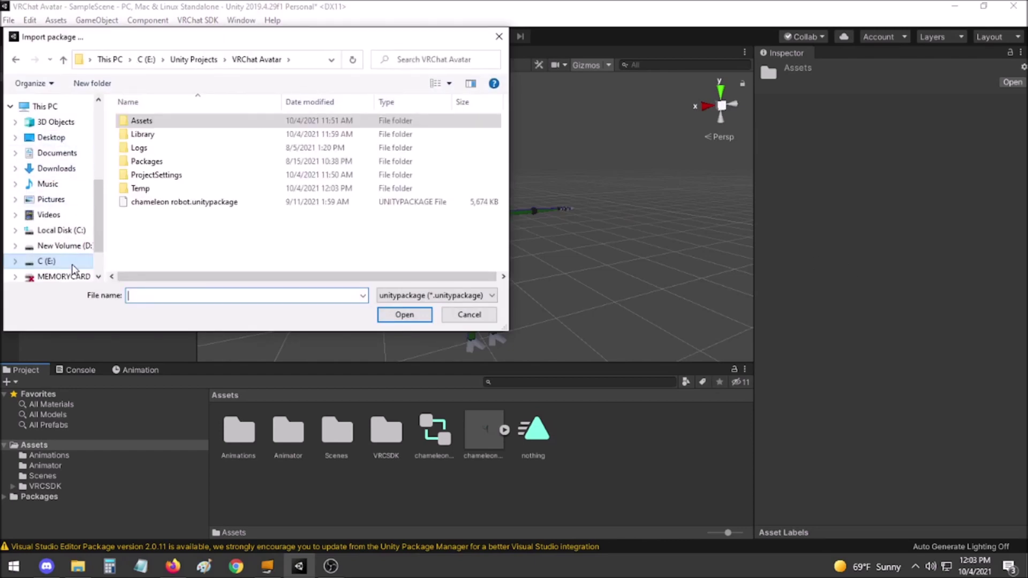
{"action": "left_click", "coordinate": [50, 137]}
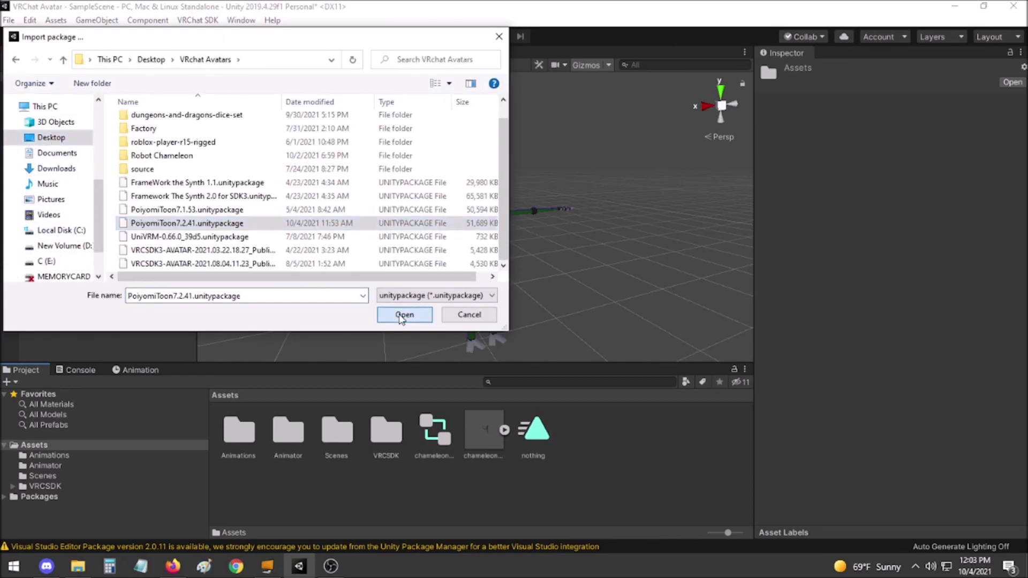
{"action": "left_click", "coordinate": [404, 315]}
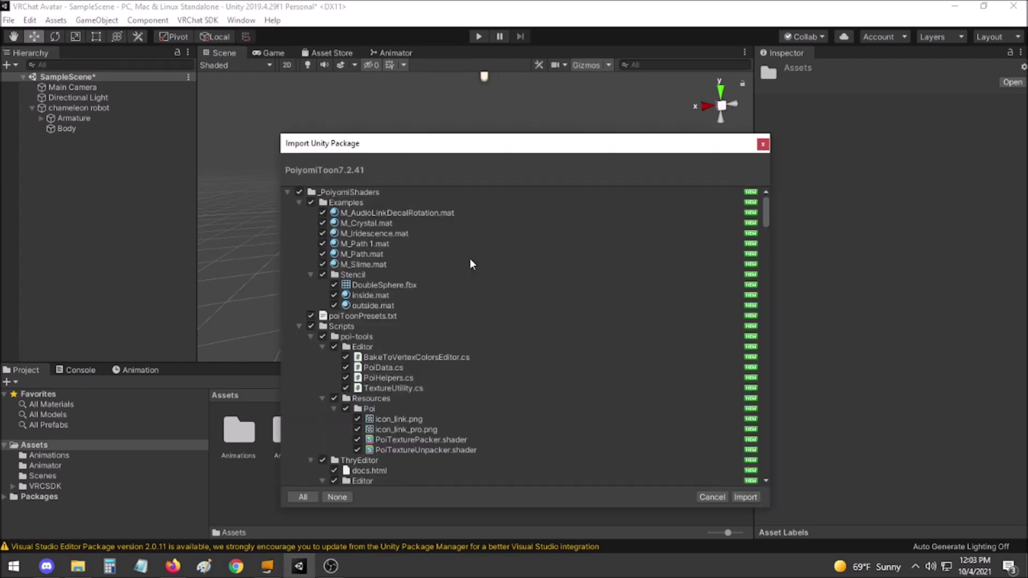
{"action": "scroll", "coordinate": [467, 221], "scroll_direction": "down", "scroll_amount": 10}
{"action": "scroll", "coordinate": [466, 228], "scroll_direction": "down", "scroll_amount": 15}
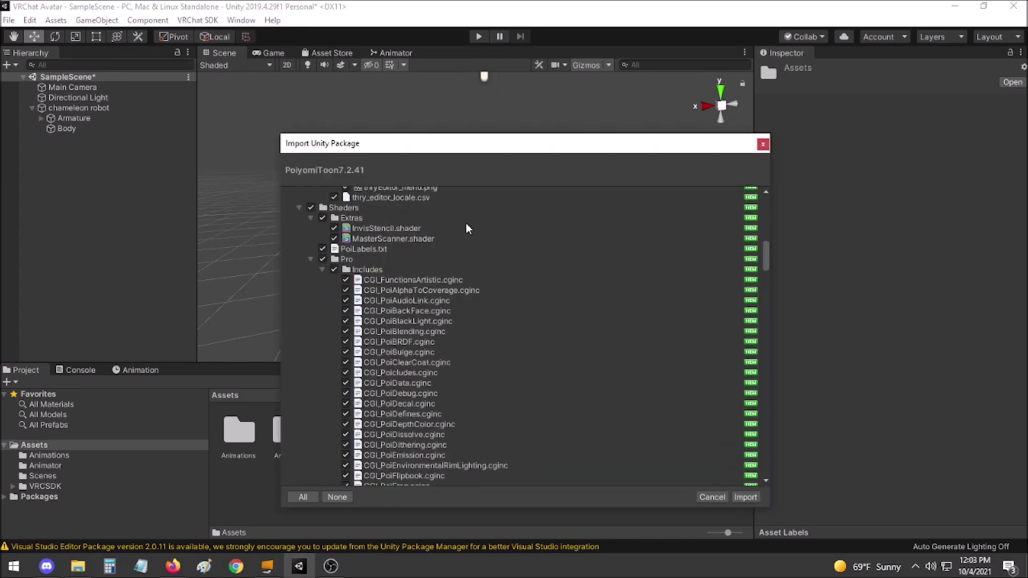
{"action": "scroll", "coordinate": [466, 228], "scroll_direction": "down", "scroll_amount": 10}
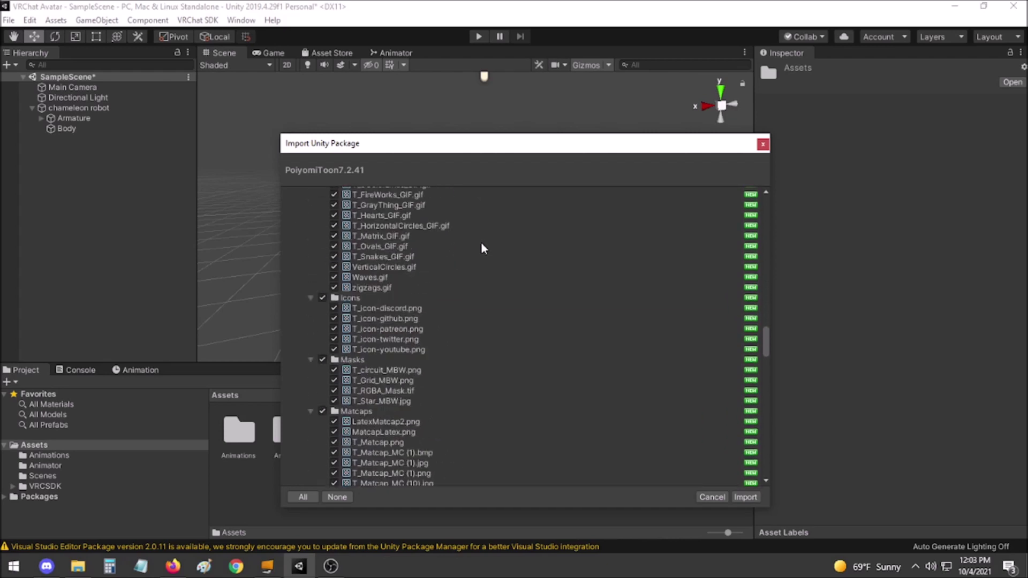
{"action": "left_click", "coordinate": [742, 497]}
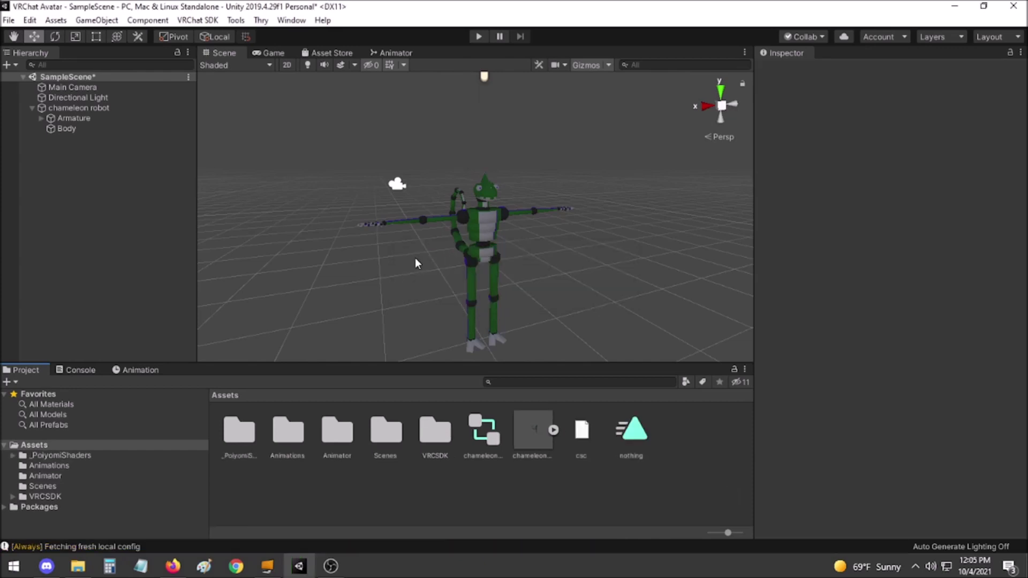
Create a Materials folder in Assets and a first material named 'Skin' inside it
{"action": "right_click", "coordinate": [690, 430]}
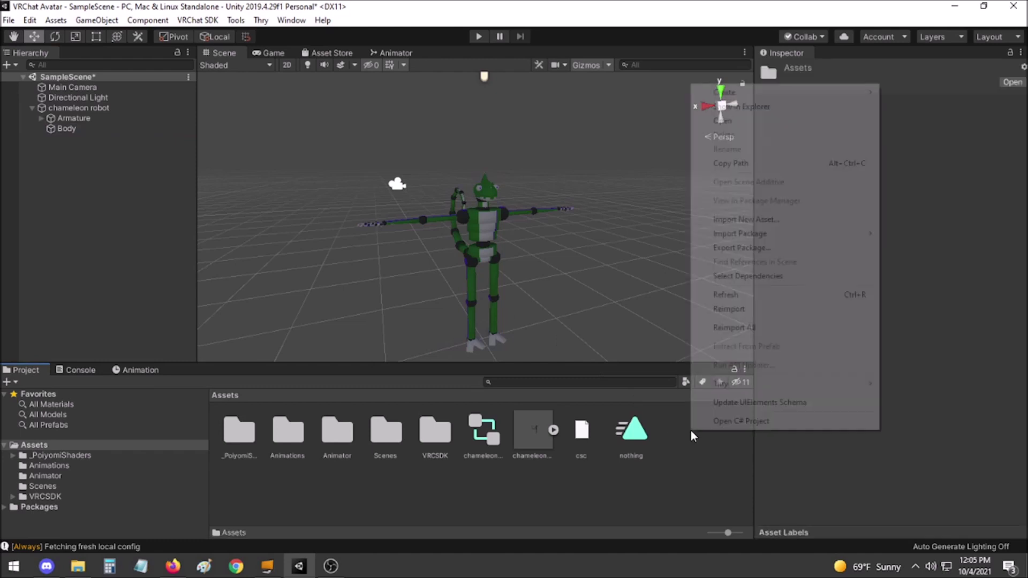
{"action": "mouse_move", "coordinate": [796, 95]}
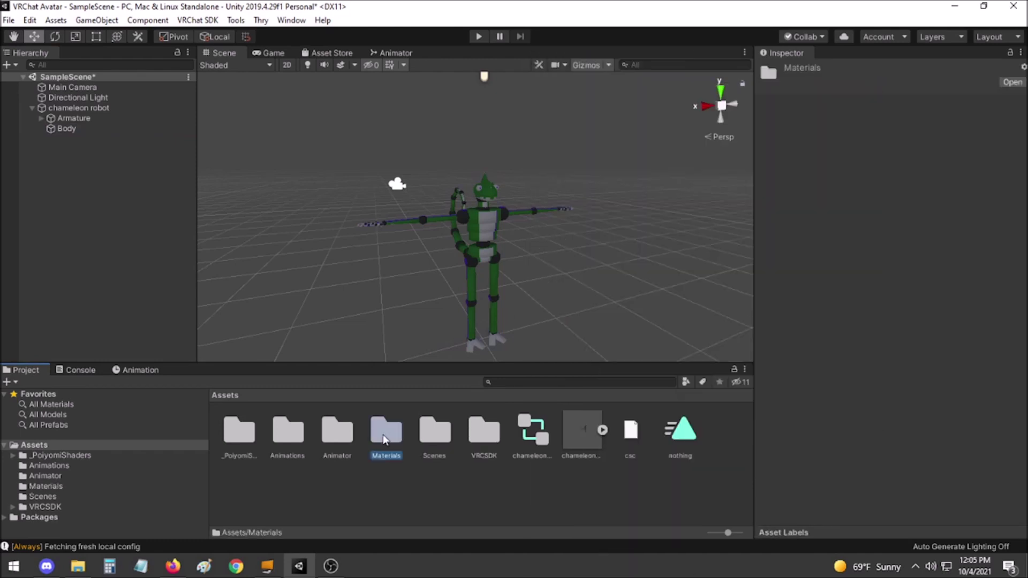
{"action": "double_click", "coordinate": [384, 435]}
{"action": "right_click", "coordinate": [355, 442]}
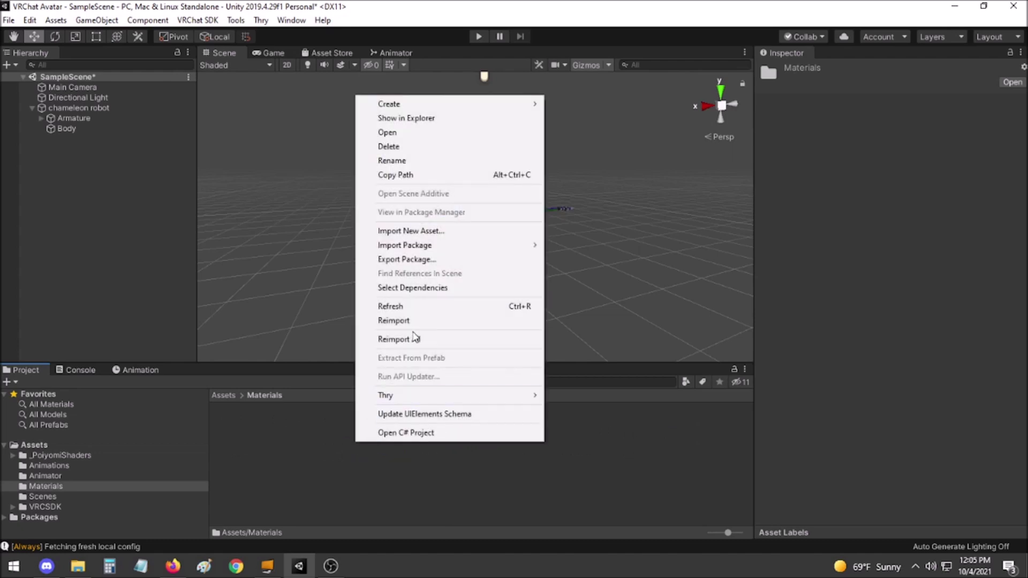
{"action": "mouse_move", "coordinate": [428, 100]}
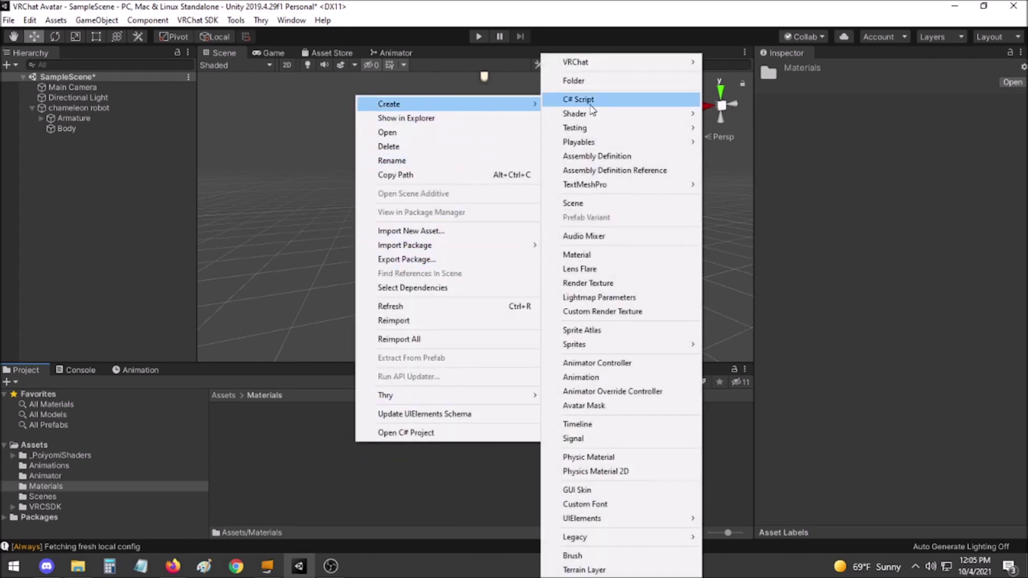
{"action": "left_click", "coordinate": [603, 257]}
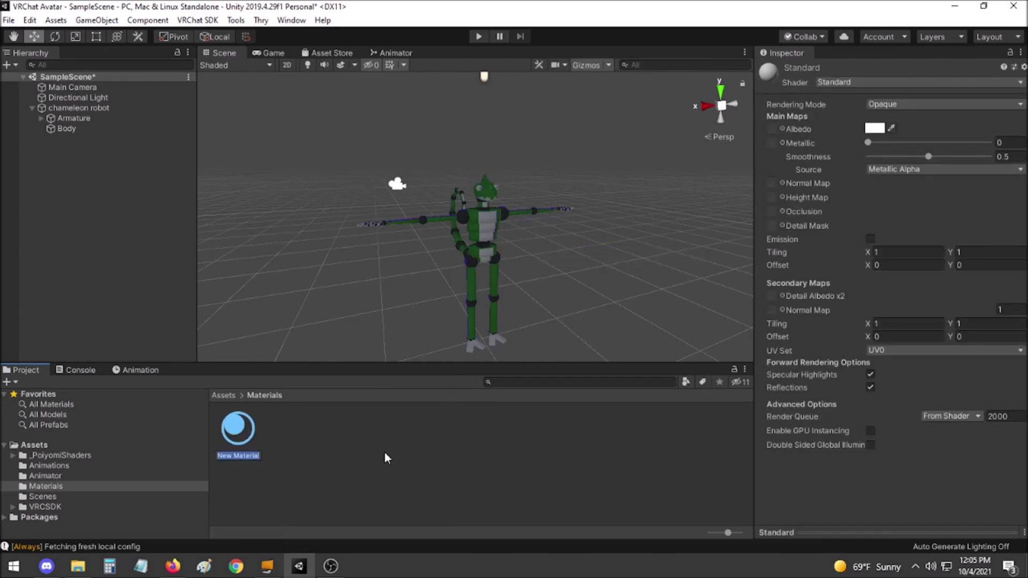
{"action": "type", "text": "Skin"}
{"action": "key", "text": "Return"}
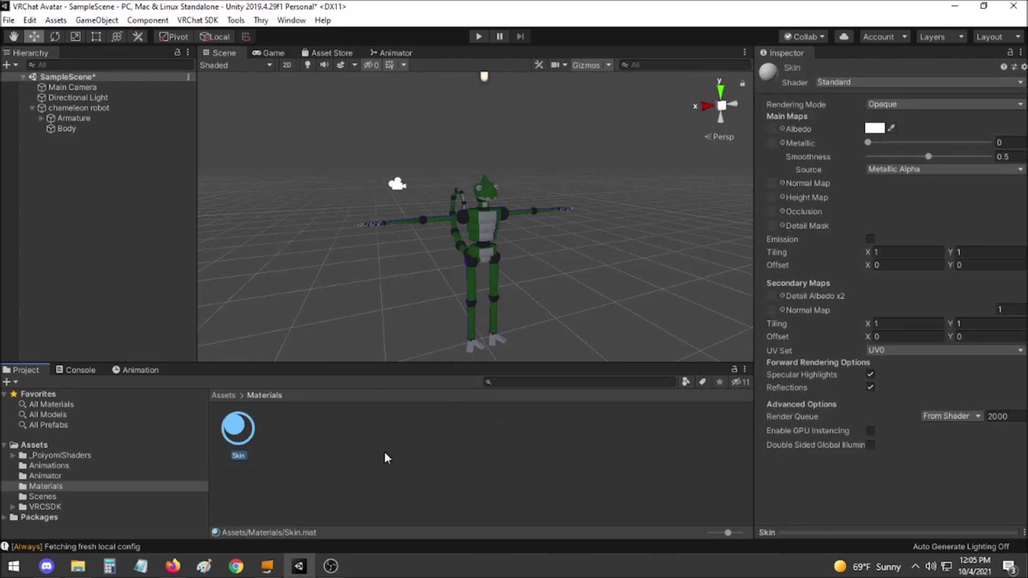
Add three more materials named 'Metal', 'Joints' and 'Glow'
{"action": "right_click", "coordinate": [384, 453]}
{"action": "left_click", "coordinate": [632, 255]}
{"action": "type", "text": "Metal"}
{"action": "key", "text": "Return"}
{"action": "right_click", "coordinate": [384, 453]}
{"action": "left_click", "coordinate": [667, 253]}
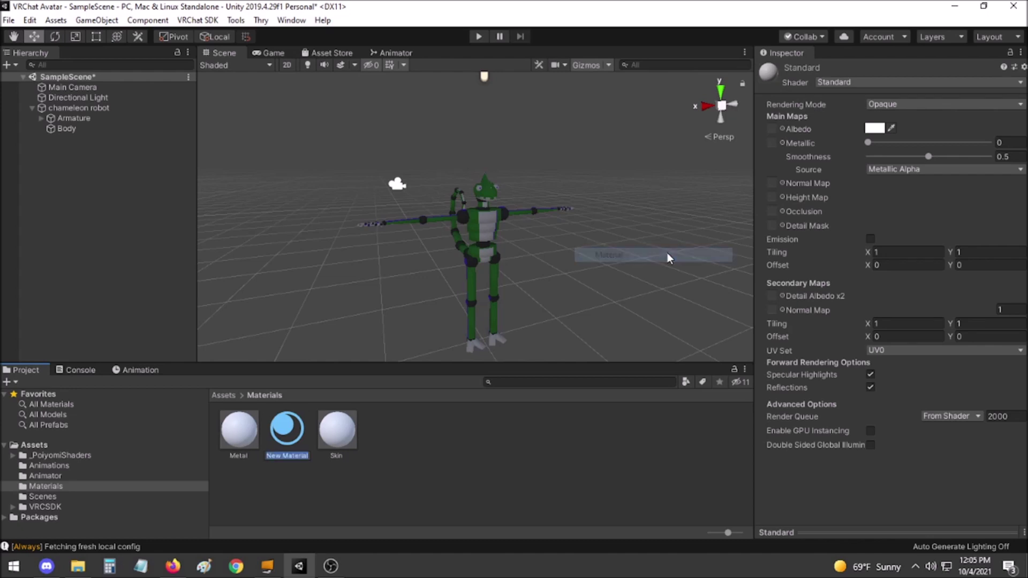
{"action": "type", "text": "Joints"}
{"action": "key", "text": "Return"}
{"action": "right_click", "coordinate": [667, 253]}
{"action": "left_click", "coordinate": [659, 252]}
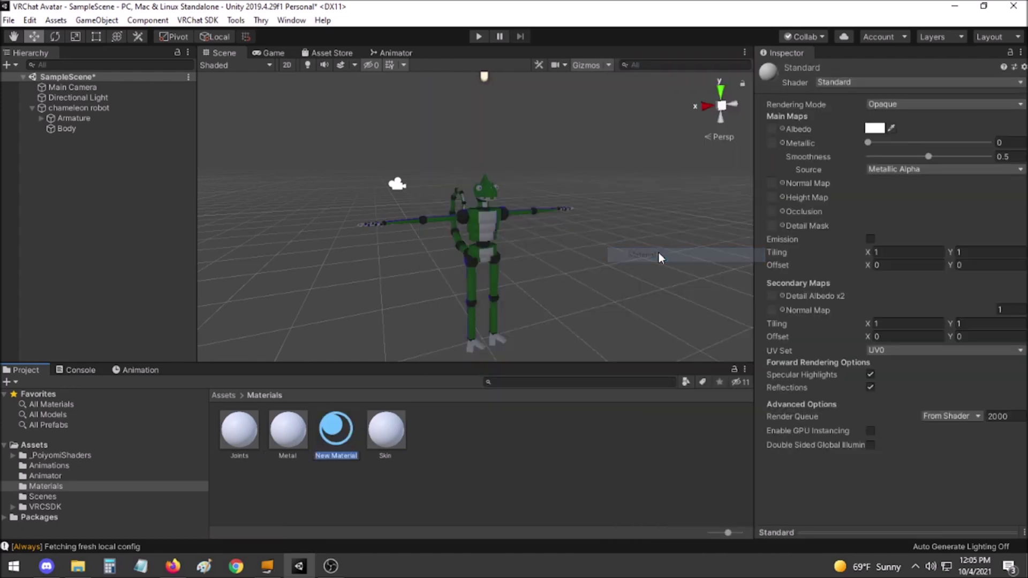
{"action": "type", "text": "Glow"}
{"action": "key", "text": "Return"}
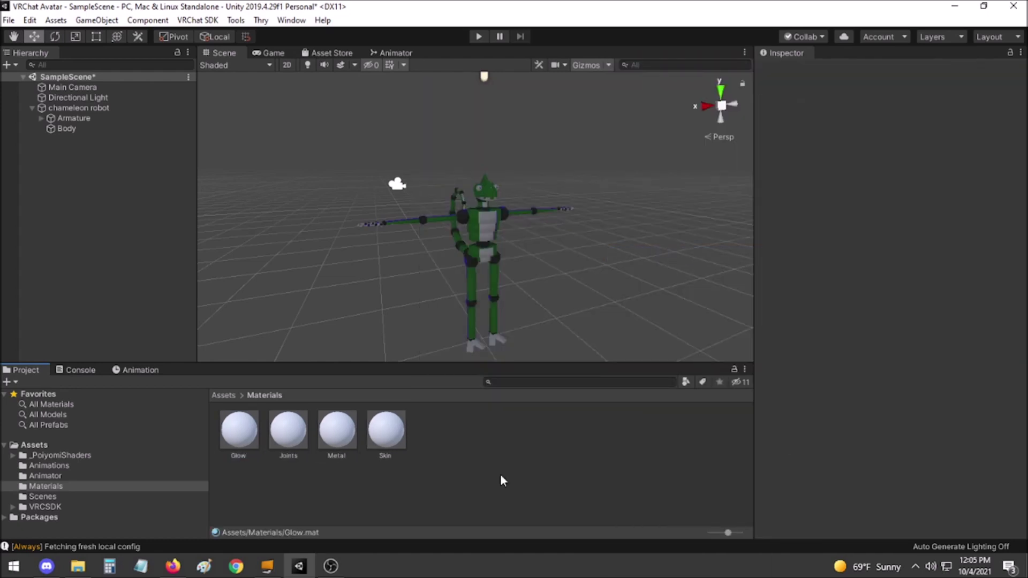
Switch all four materials to the .poiyomi > Poiyomi Toon shader
{"action": "left_click", "coordinate": [386, 429]}
{"action": "left_click", "coordinate": [240, 426], "text": "shift"}
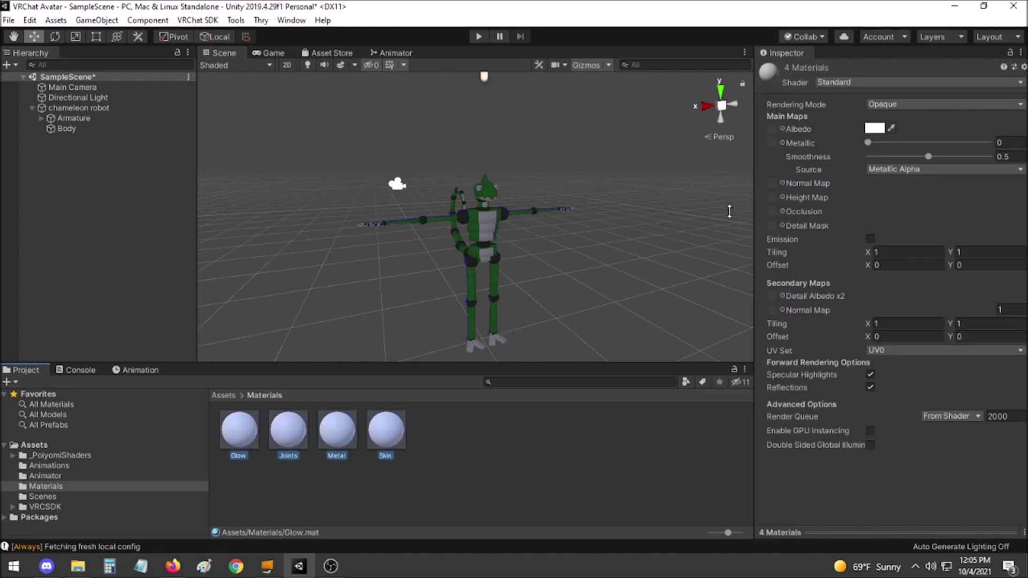
{"action": "left_click", "coordinate": [872, 76]}
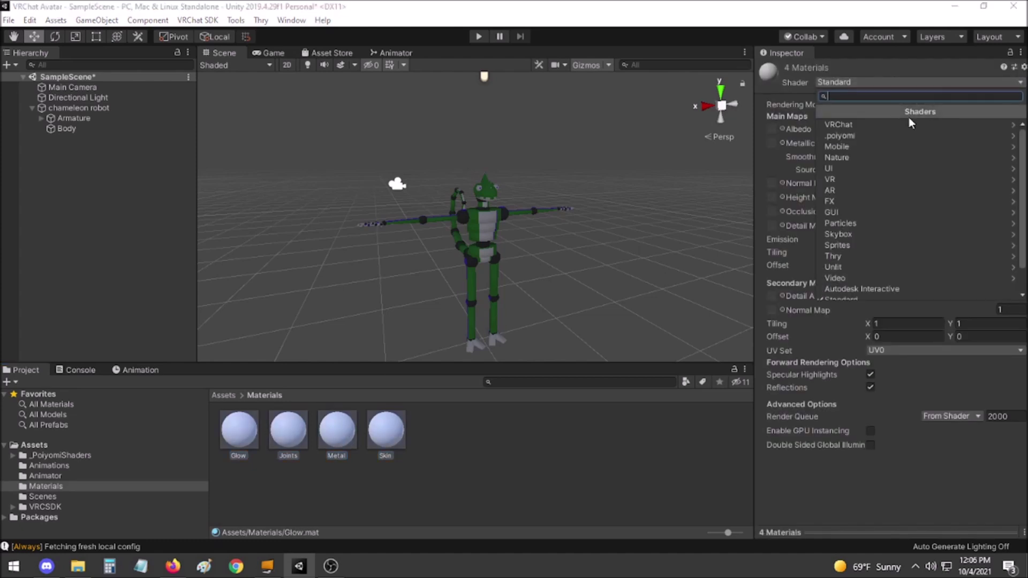
{"action": "left_click", "coordinate": [889, 136]}
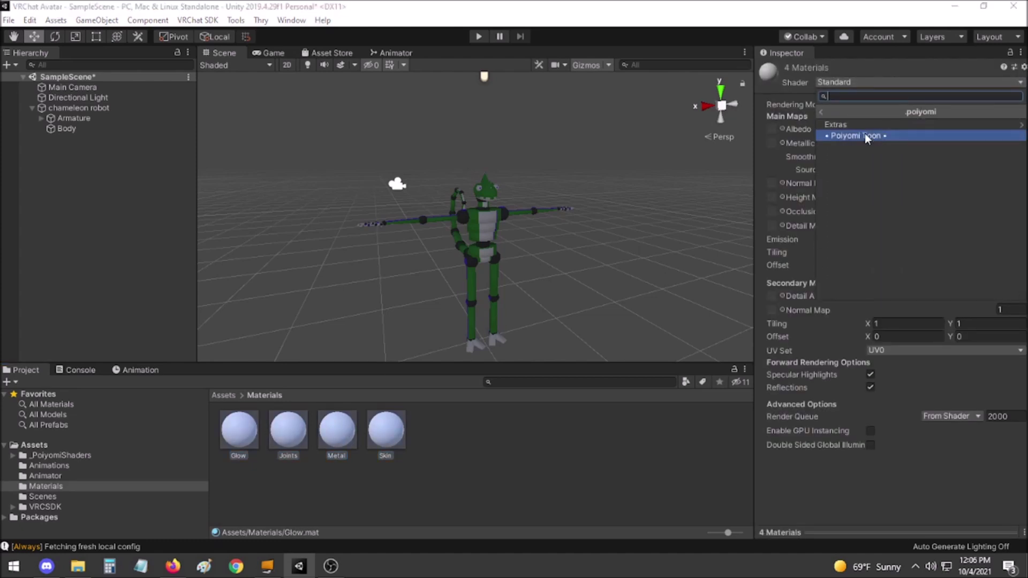
{"action": "left_click", "coordinate": [482, 299]}
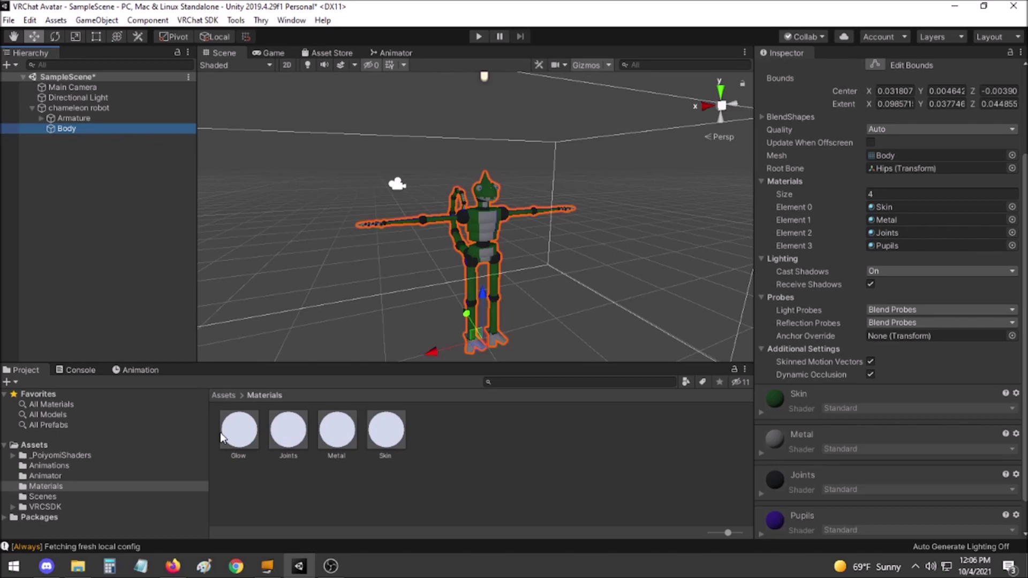
Set the Skin material's main colour to green 00A918
{"action": "left_click", "coordinate": [388, 437]}
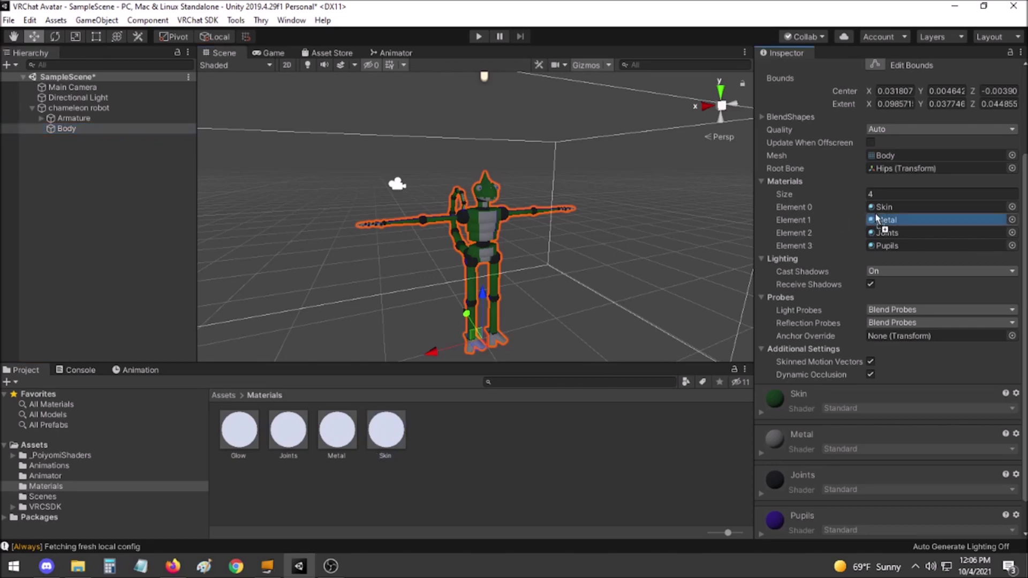
{"action": "left_click", "coordinate": [890, 198]}
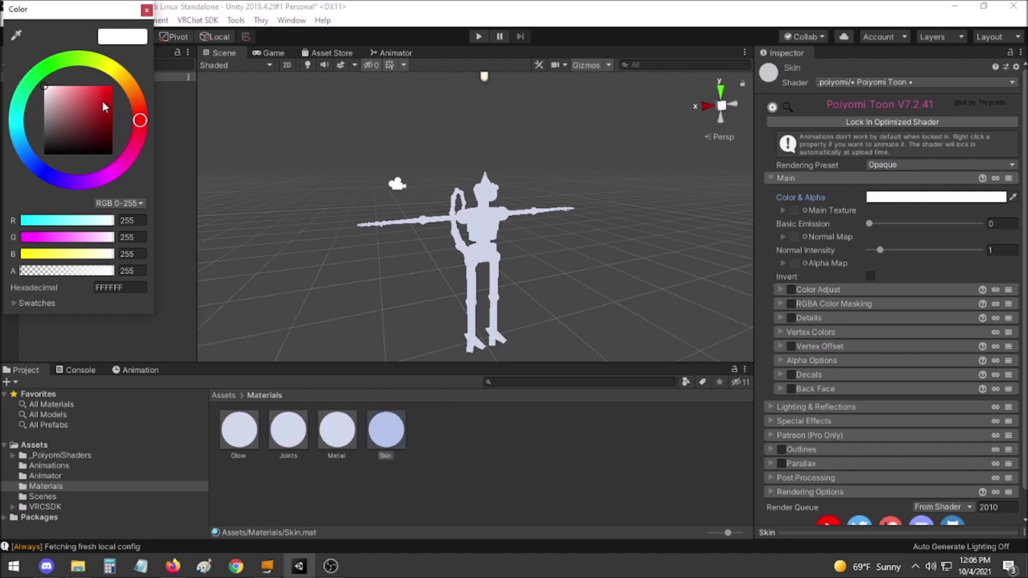
{"action": "left_click", "coordinate": [39, 70]}
{"action": "left_click_drag", "start_coordinate": [99, 95], "coordinate": [165, 124]}
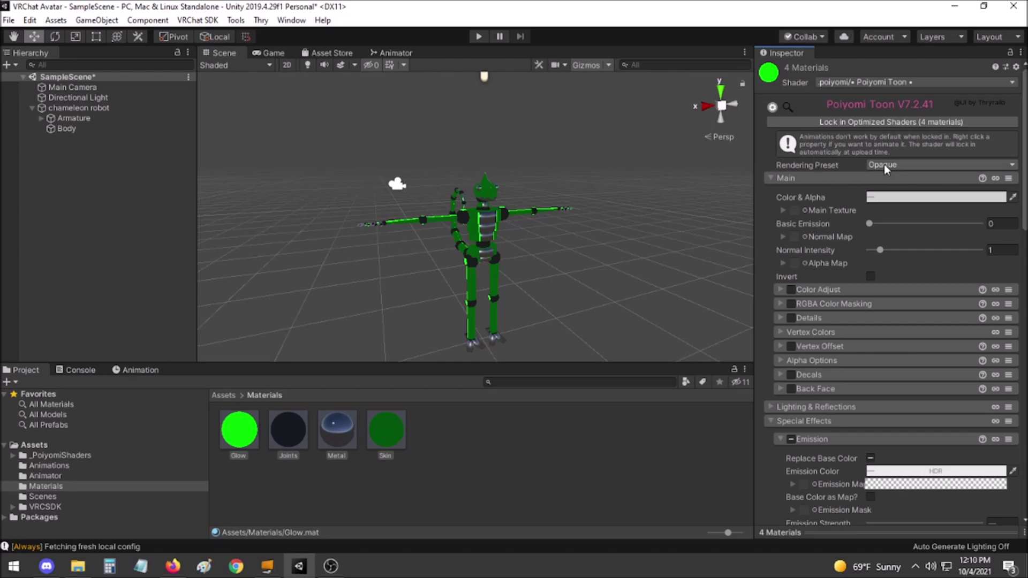
Switch the Glow material's rendering preset to Cutout
{"action": "left_click", "coordinate": [884, 165]}
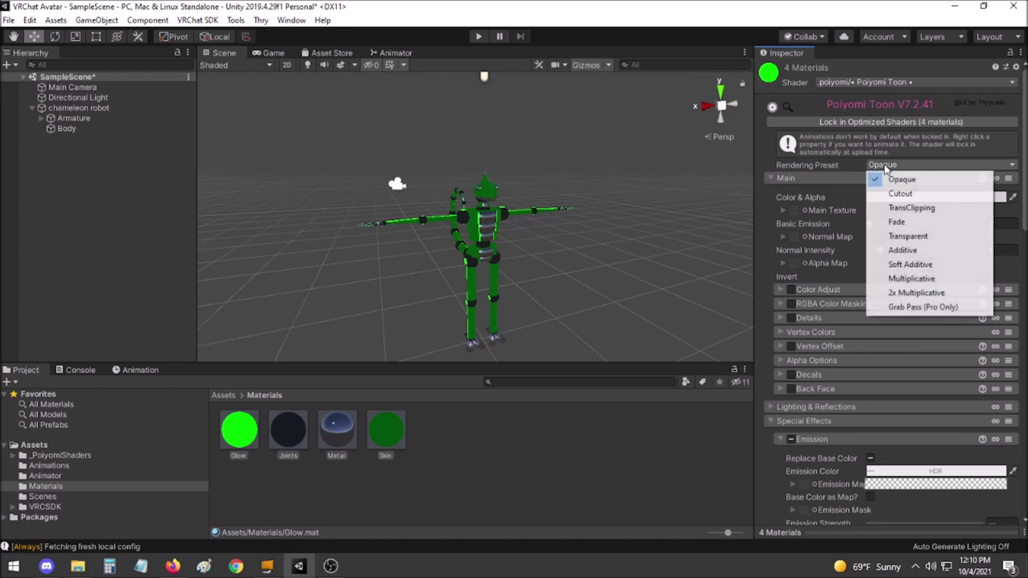
{"action": "left_click", "coordinate": [901, 194]}
{"action": "scroll", "coordinate": [852, 153], "scroll_direction": "down", "scroll_amount": 5}
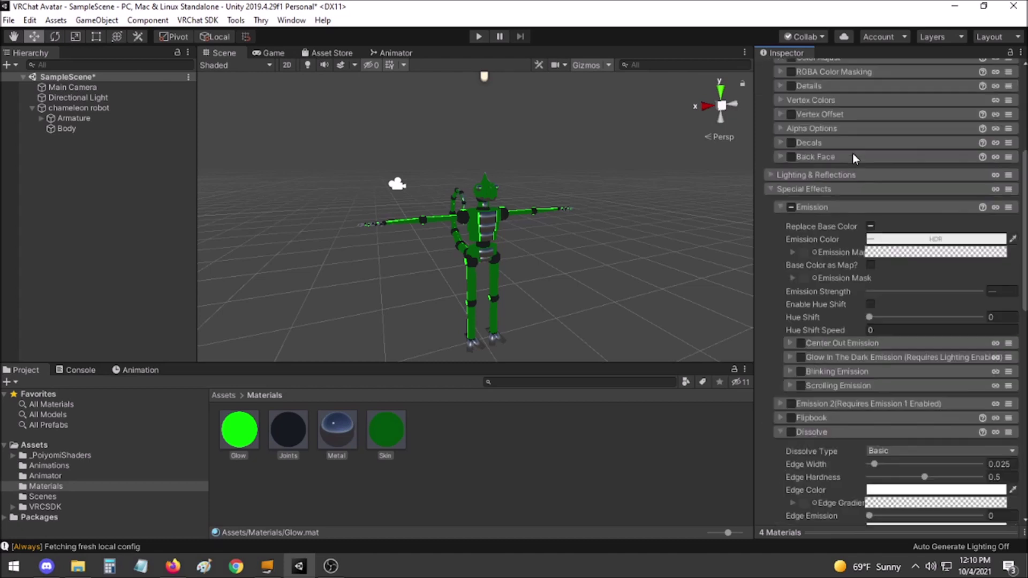
{"action": "scroll", "coordinate": [852, 153], "scroll_direction": "down", "scroll_amount": 5}
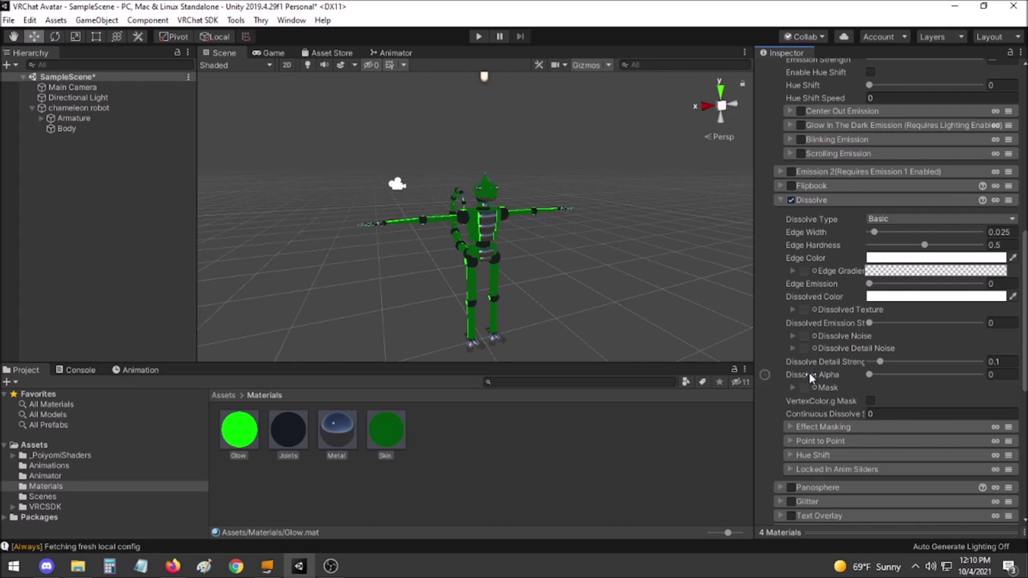
Enable Dissolve with a fully transparent dissolved colour, testing Dissolve Alpha and leaving it at 0
{"action": "left_click", "coordinate": [811, 376]}
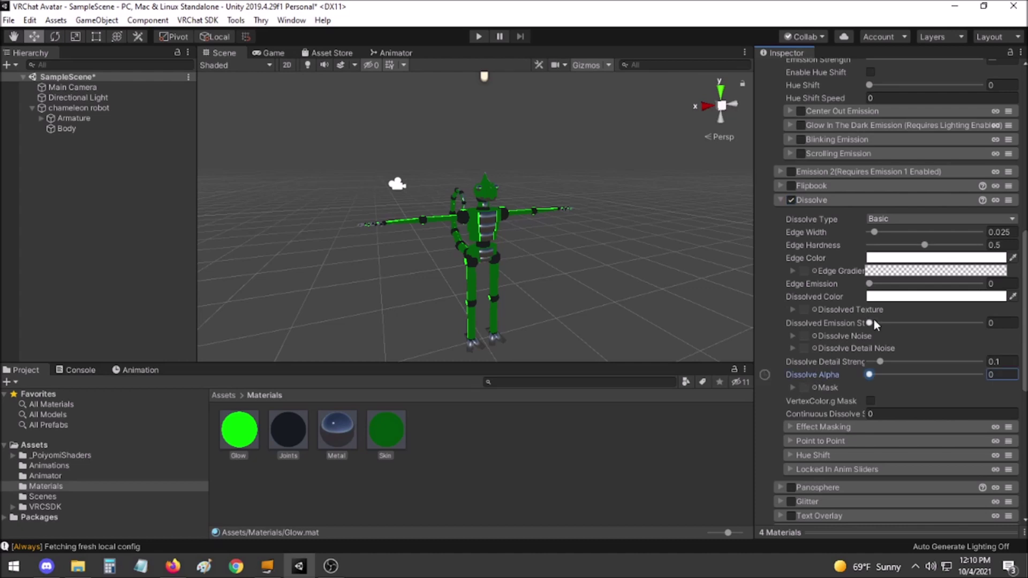
{"action": "left_click", "coordinate": [892, 296]}
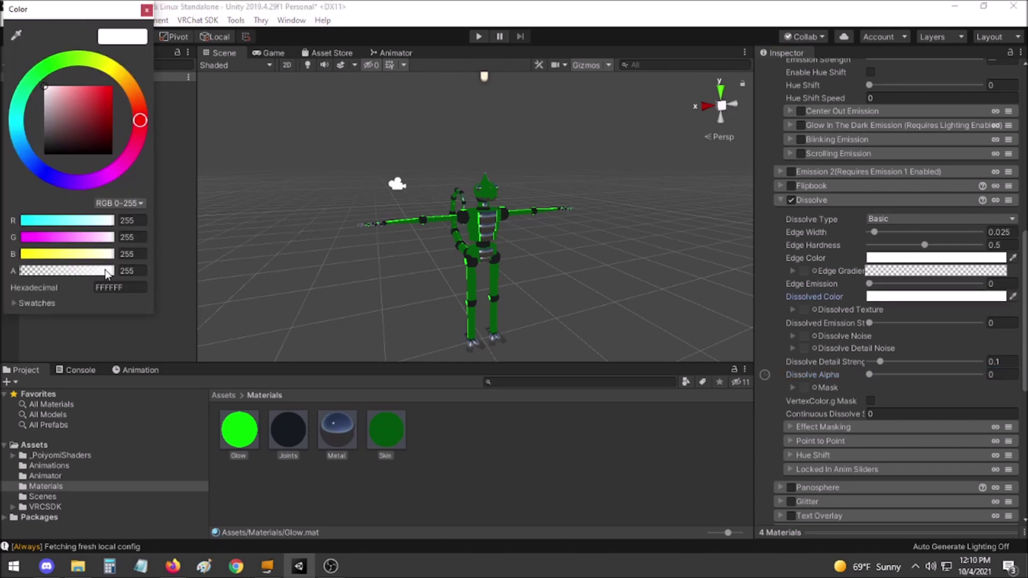
{"action": "left_click_drag", "start_coordinate": [107, 274], "coordinate": [7, 281]}
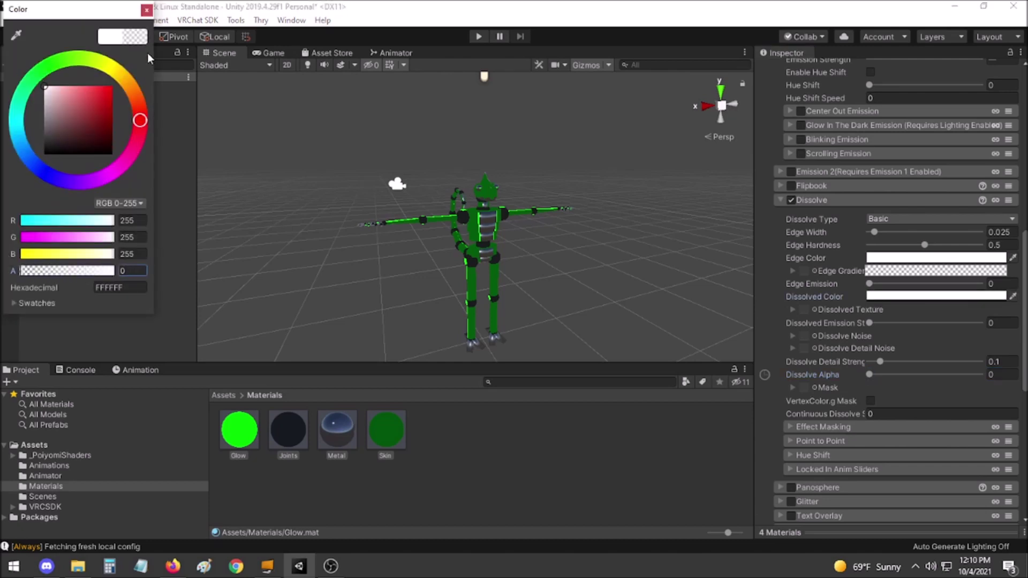
{"action": "left_click", "coordinate": [146, 10]}
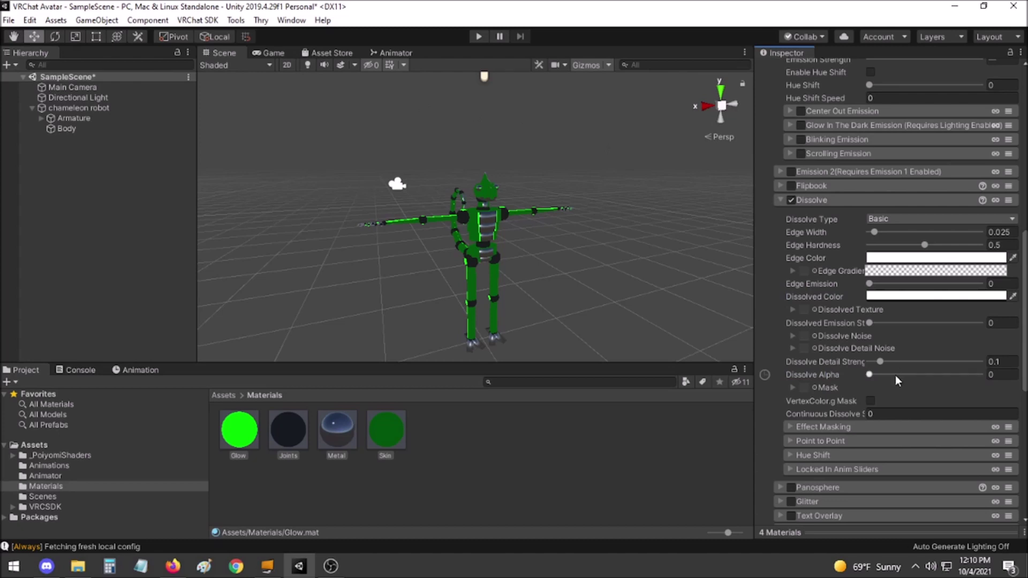
{"action": "left_click_drag", "start_coordinate": [873, 374], "coordinate": [994, 374]}
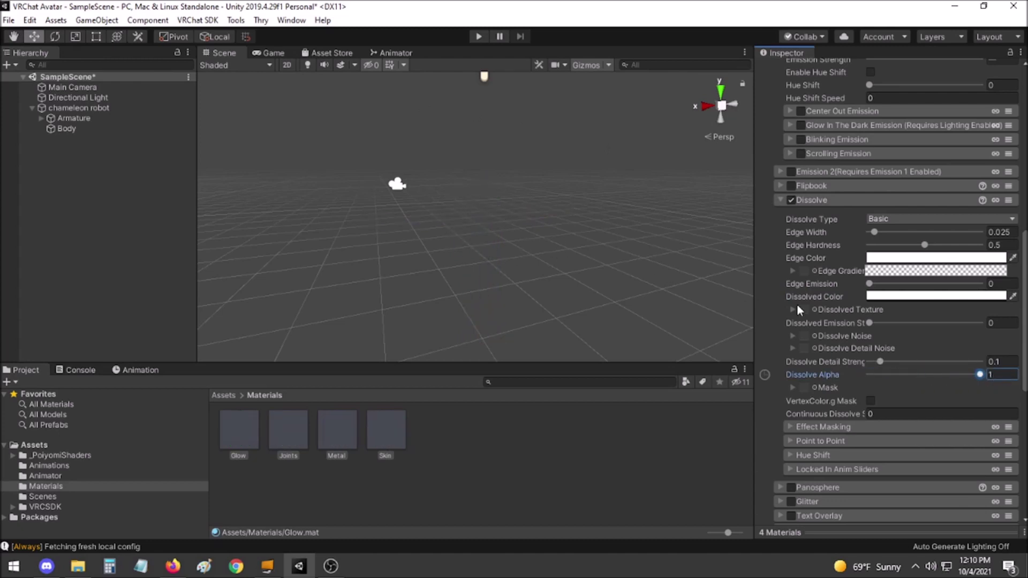
{"action": "key", "text": "ctrl+z"}
{"action": "left_click", "coordinate": [821, 294]}
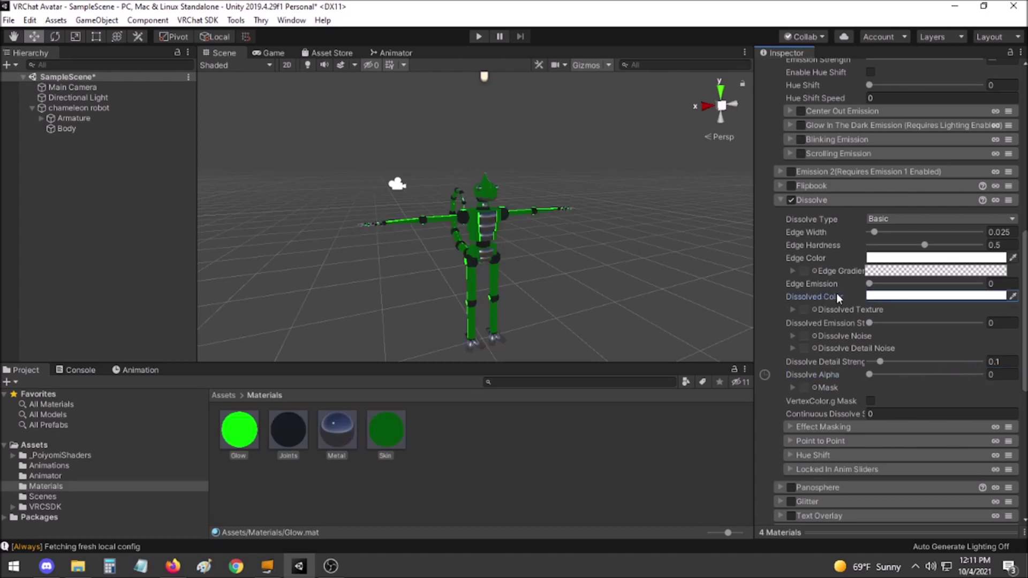
Assign the T_Noise_No (17) texture to the Dissolve Noise slot
{"action": "left_click", "coordinate": [815, 336]}
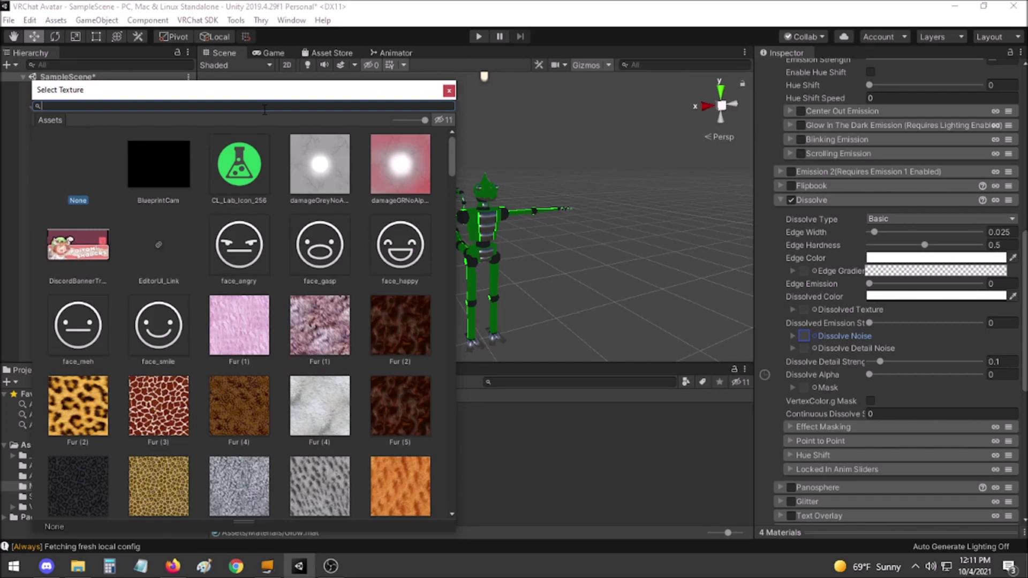
{"action": "type", "text": "noise"}
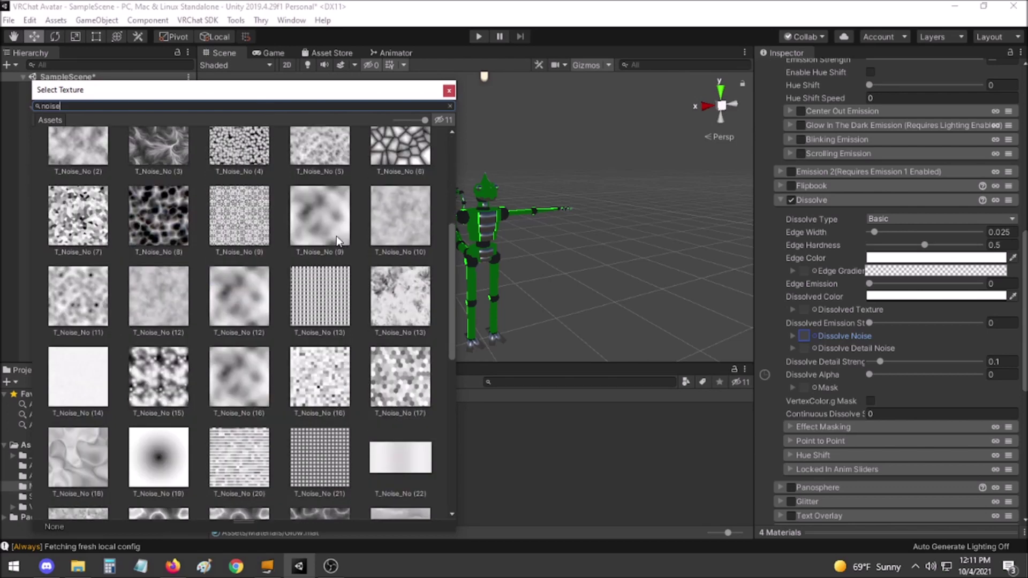
{"action": "scroll", "coordinate": [334, 233], "scroll_direction": "down", "scroll_amount": 3}
{"action": "left_click", "coordinate": [398, 303]}
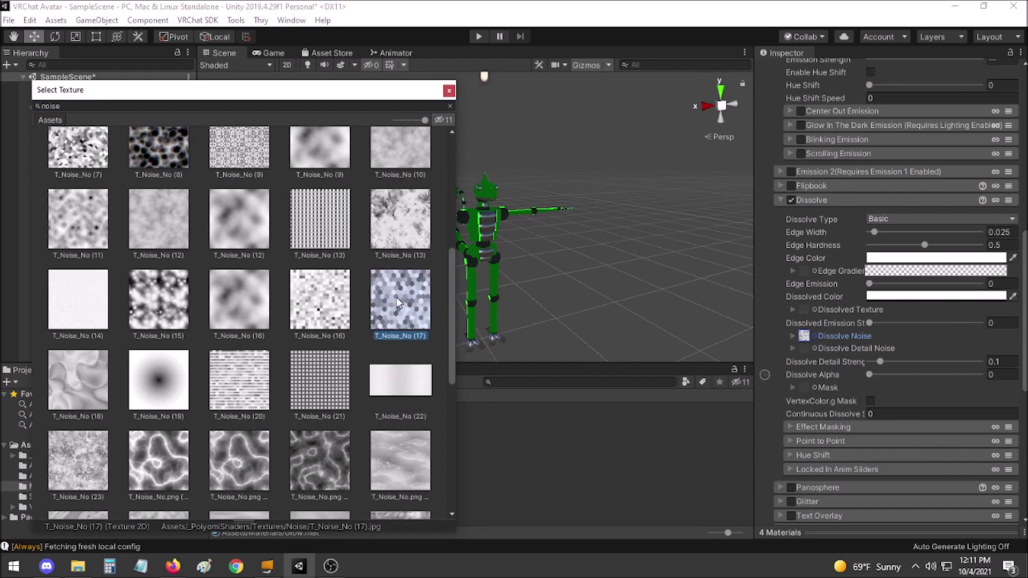
{"action": "double_click", "coordinate": [414, 303]}
Tile the Dissolve Noise 5 by 2 and set Dissolve Alpha to 0.365
{"action": "scroll", "coordinate": [413, 303], "scroll_direction": "up", "scroll_amount": 5}
{"action": "left_click", "coordinate": [869, 374]}
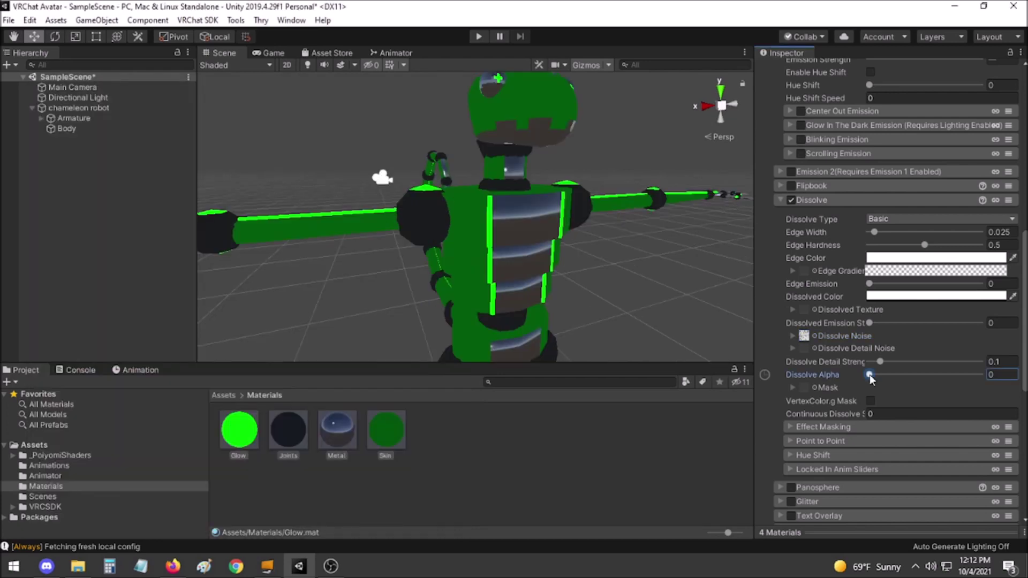
{"action": "left_click_drag", "start_coordinate": [869, 374], "coordinate": [908, 380]}
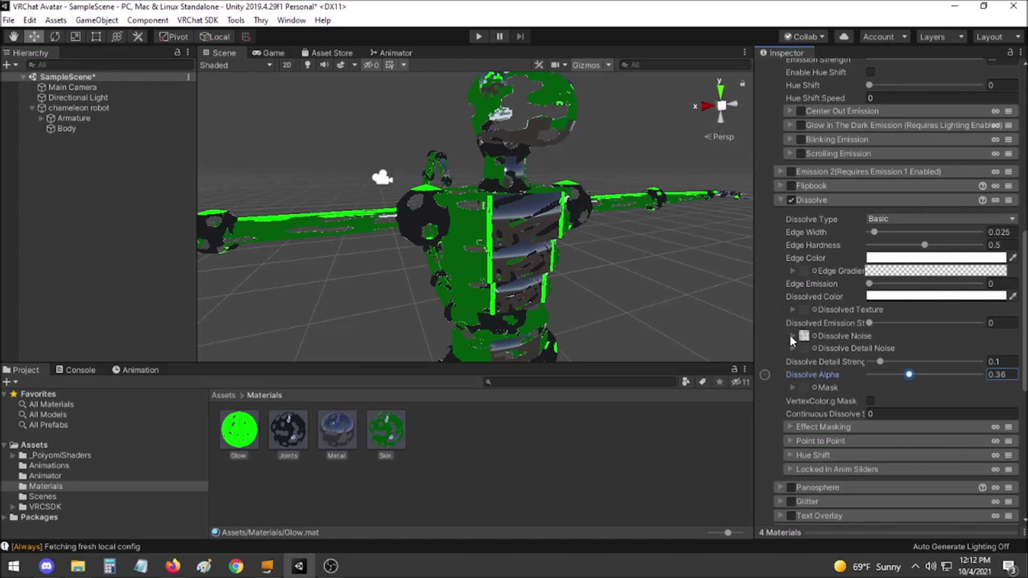
{"action": "left_click", "coordinate": [791, 336]}
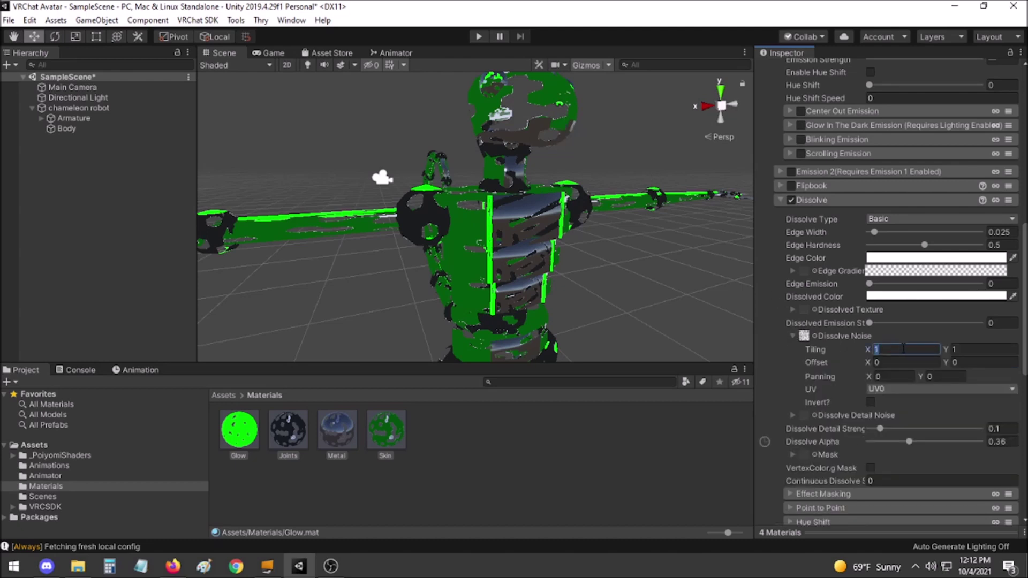
{"action": "type", "text": "5"}
{"action": "key", "text": "Tab"}
{"action": "type", "text": "2"}
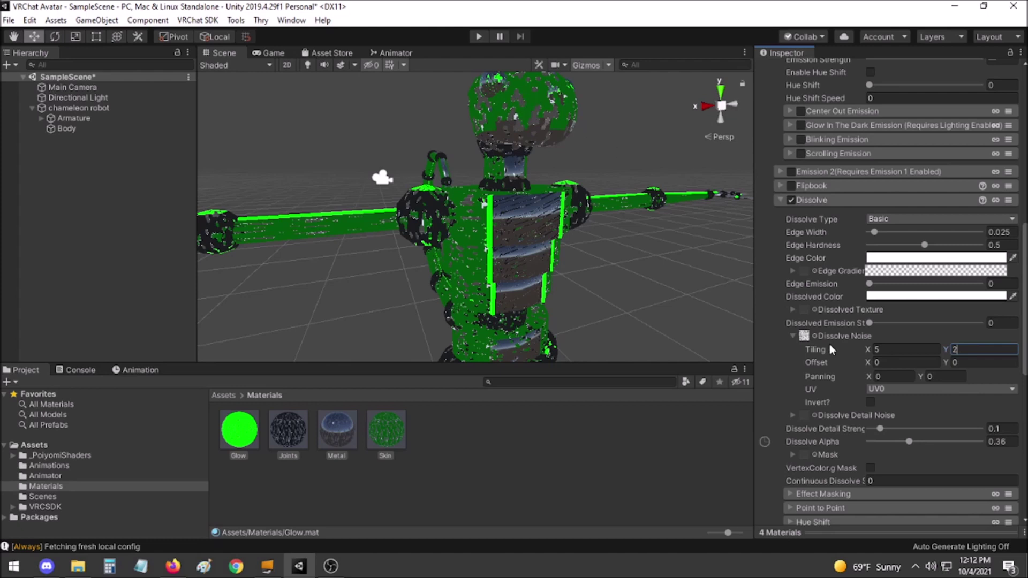
{"action": "left_click_drag", "start_coordinate": [908, 443], "coordinate": [909, 442]}
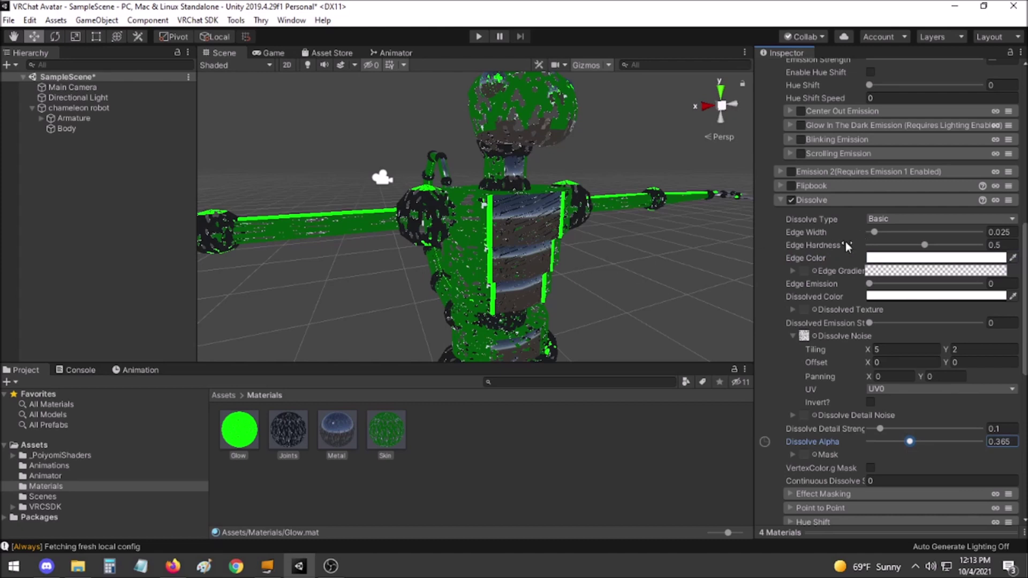
Apply the rainbow preset to the edge gradient, set Edge Width 0.5, and return Dissolve Alpha to 0
{"action": "left_click", "coordinate": [867, 271]}
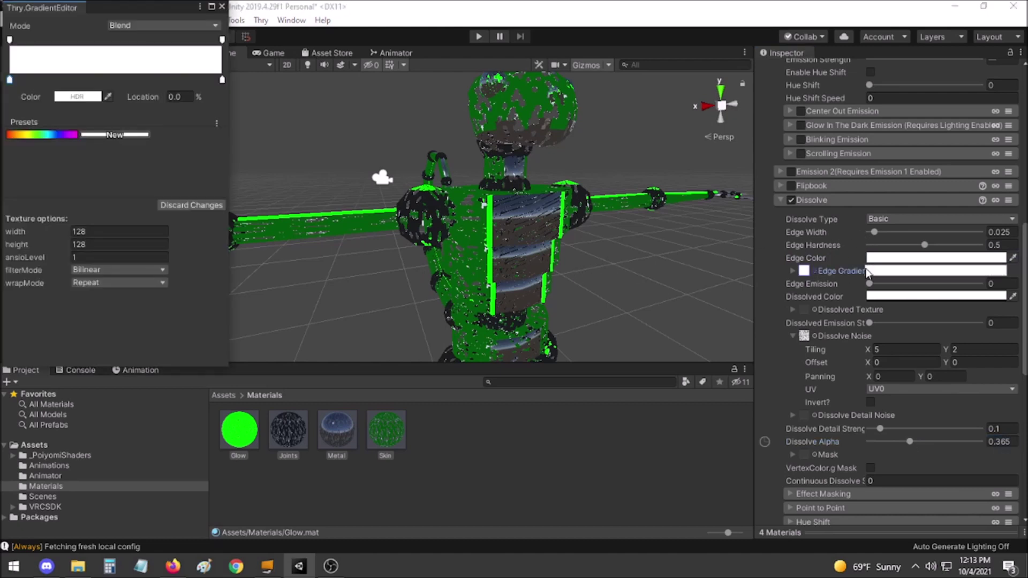
{"action": "left_click", "coordinate": [33, 134]}
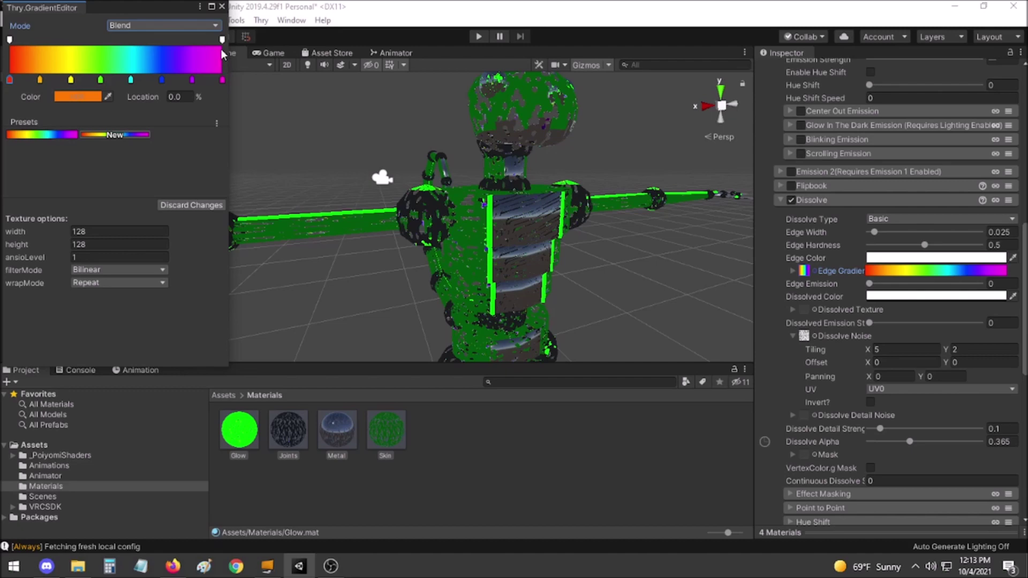
{"action": "left_click", "coordinate": [221, 6]}
{"action": "mouse_move", "coordinate": [910, 442]}
{"action": "left_mouse_down"}
{"action": "mouse_move", "coordinate": [974, 441]}
{"action": "mouse_move", "coordinate": [852, 432]}
{"action": "mouse_move", "coordinate": [910, 430]}
{"action": "mouse_move", "coordinate": [895, 428]}
{"action": "left_mouse_up"}
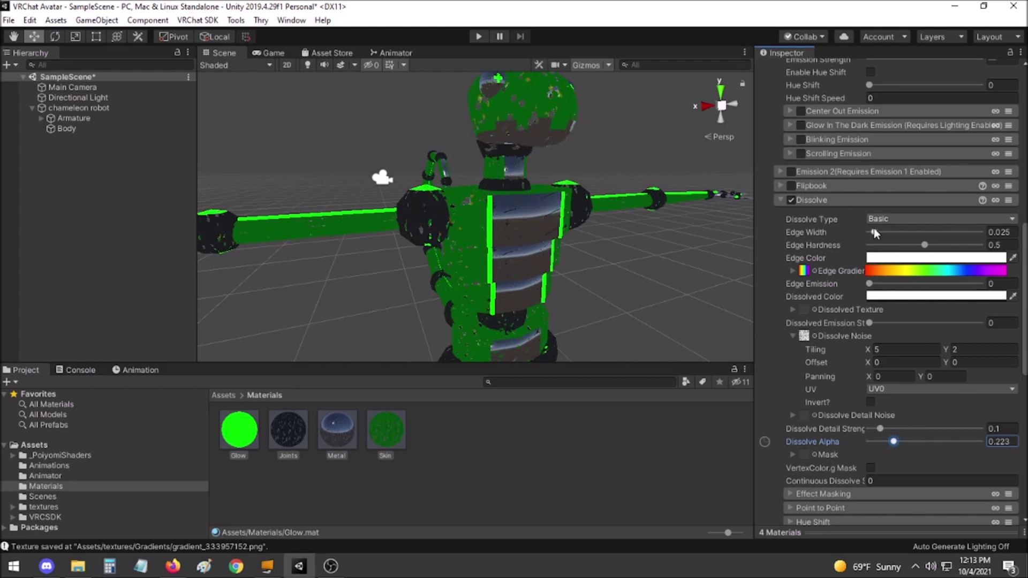
{"action": "left_click_drag", "start_coordinate": [874, 228], "coordinate": [973, 236]}
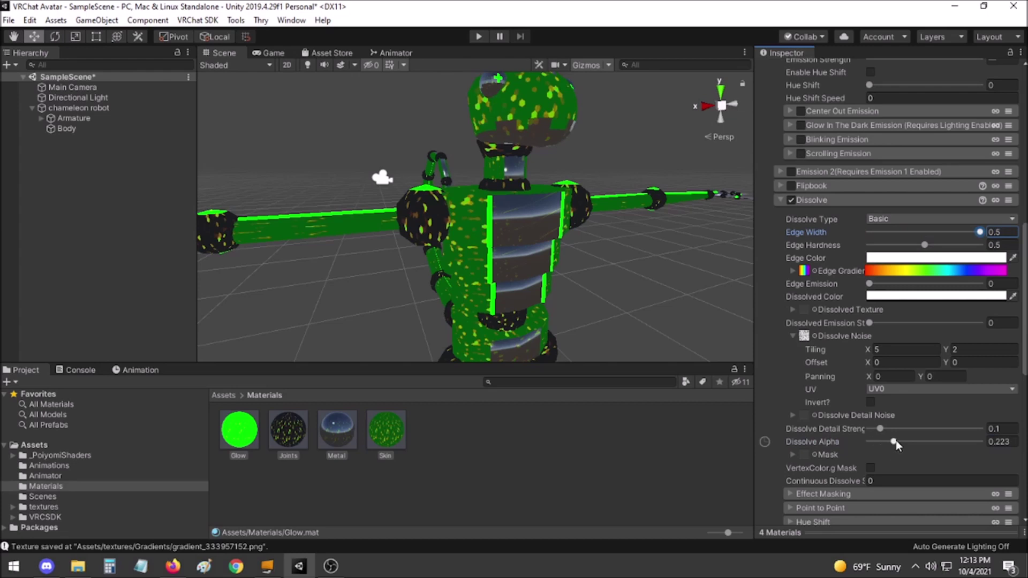
{"action": "left_click_drag", "start_coordinate": [897, 445], "coordinate": [835, 439]}
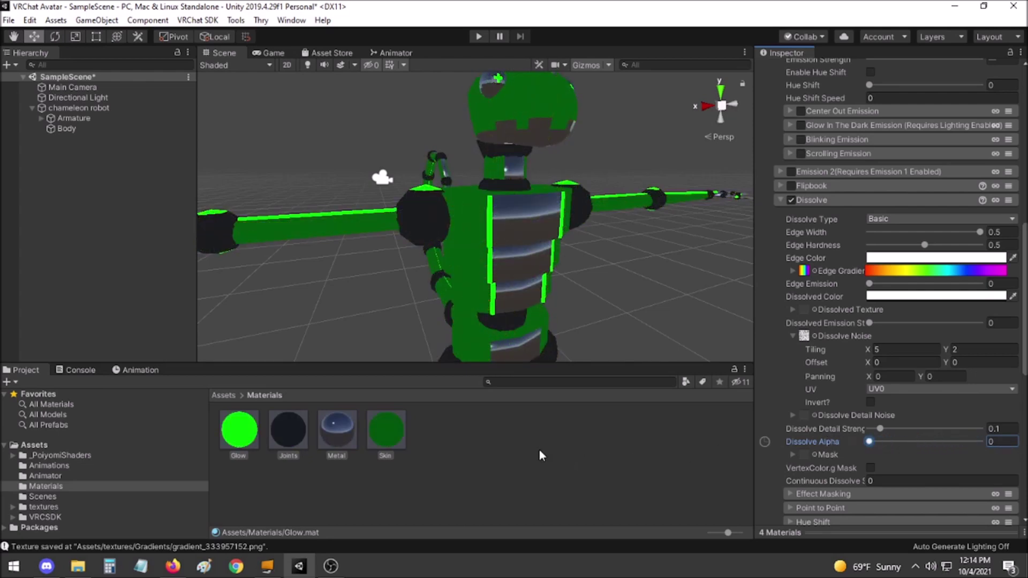
Add a Bool expression parameter named Invisibility in the Parameters asset
{"action": "left_click", "coordinate": [540, 454]}
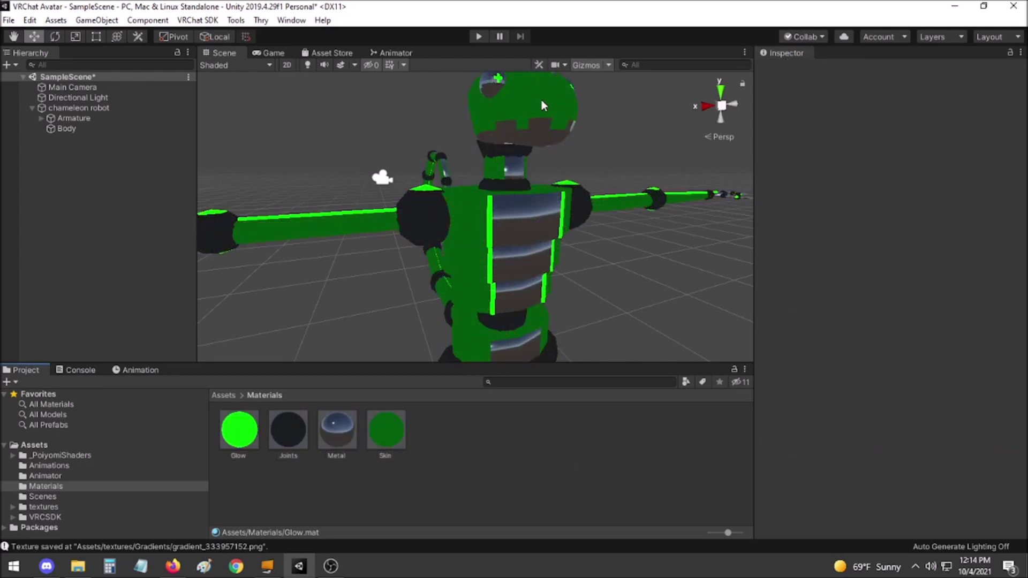
{"action": "key", "text": "Up"}
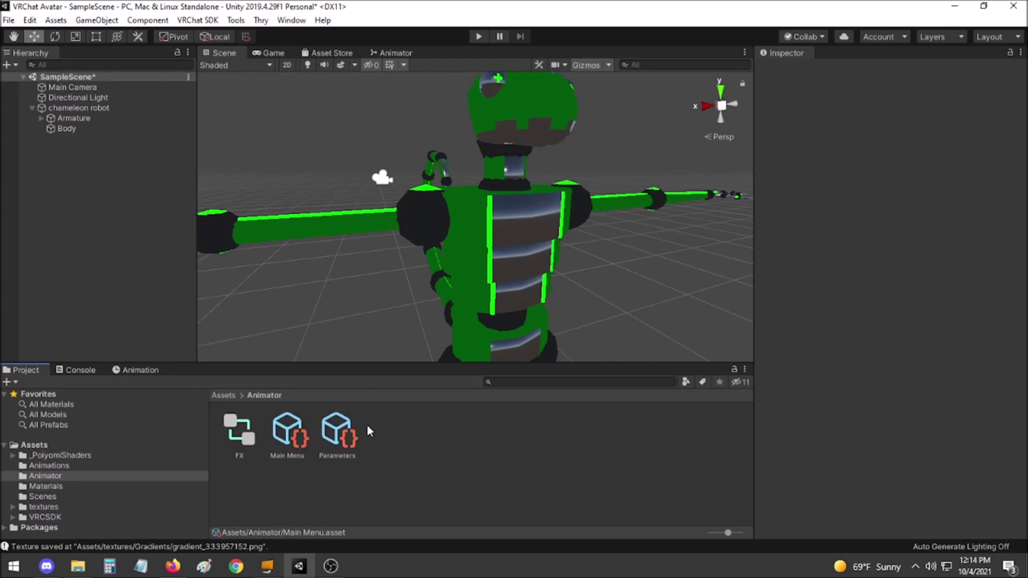
{"action": "left_click", "coordinate": [341, 433]}
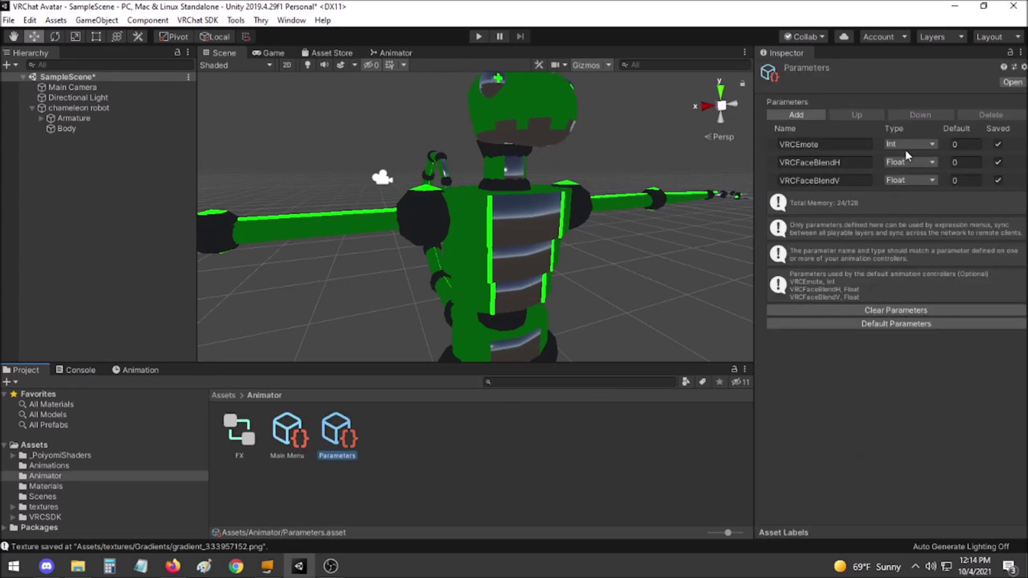
{"action": "left_click", "coordinate": [814, 117]}
{"action": "left_click", "coordinate": [861, 199]}
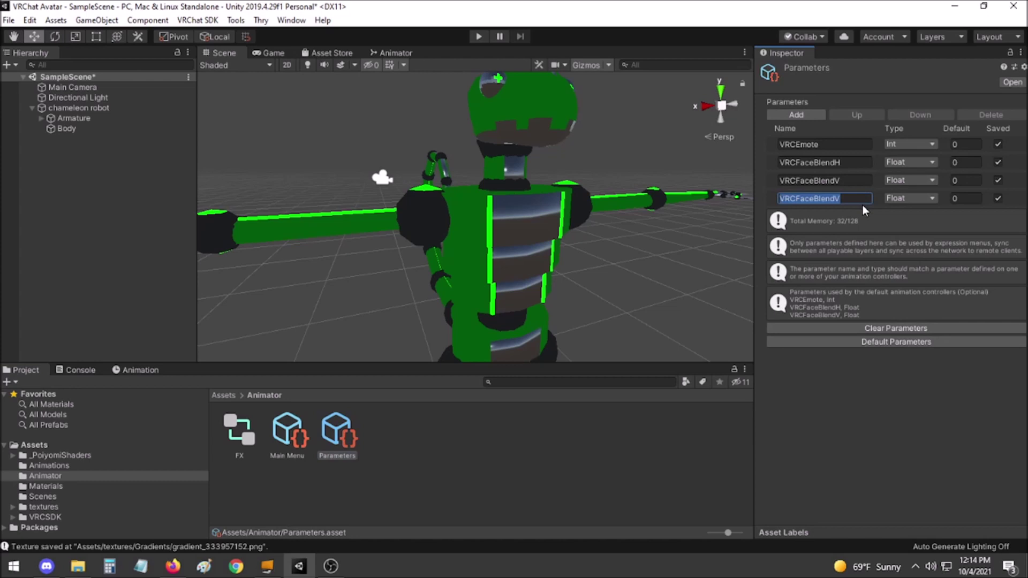
{"action": "type", "text": "Invisibility"}
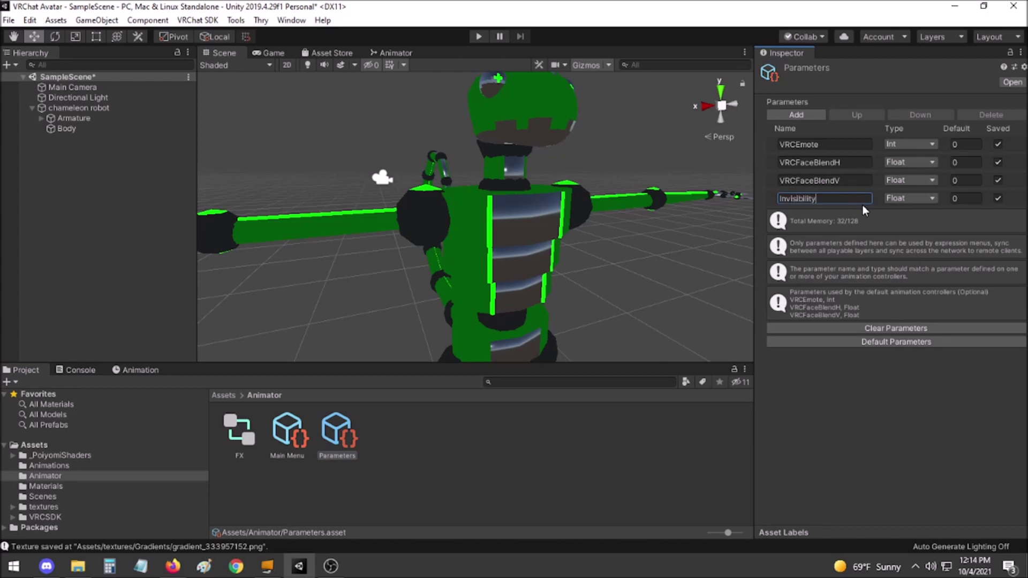
{"action": "left_click", "coordinate": [889, 198]}
{"action": "left_click", "coordinate": [913, 242]}
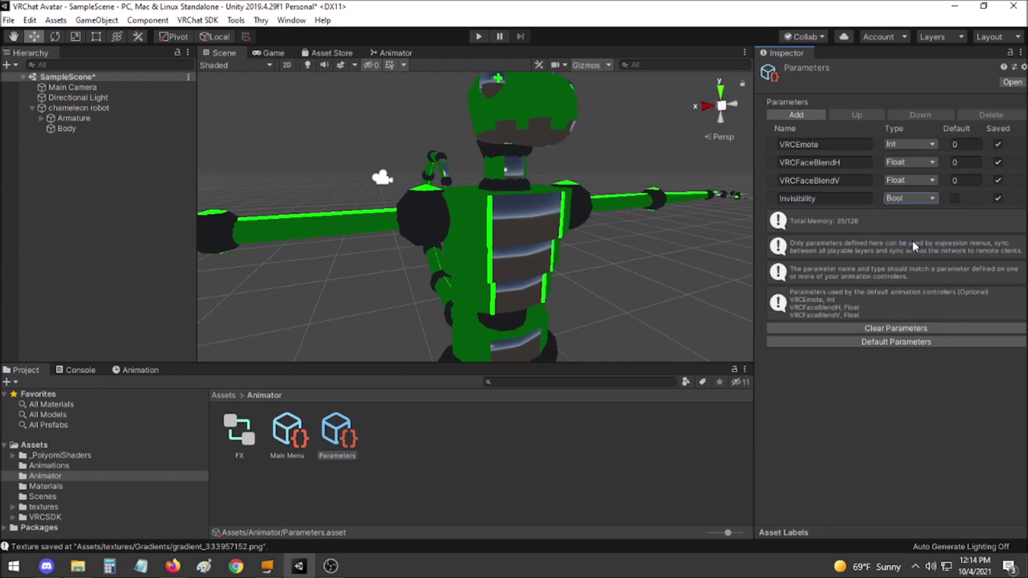
Add an Invisibility toggle control to Main Menu driving the Invisibility parameter
{"action": "left_click", "coordinate": [290, 440]}
{"action": "left_click", "coordinate": [920, 132]}
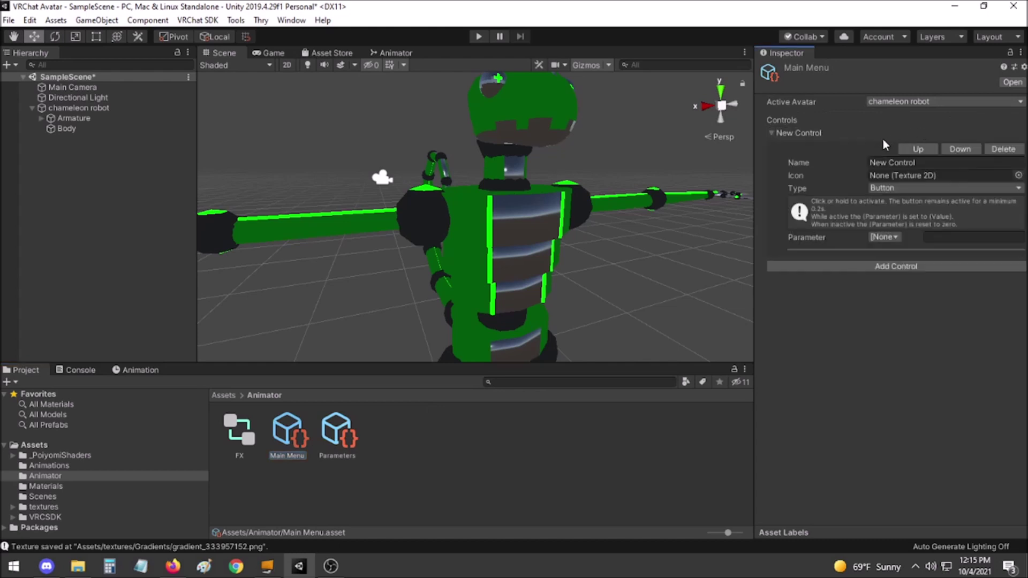
{"action": "left_click", "coordinate": [910, 162]}
{"action": "key", "text": "BackSpace"}
{"action": "type", "text": "Invisibility"}
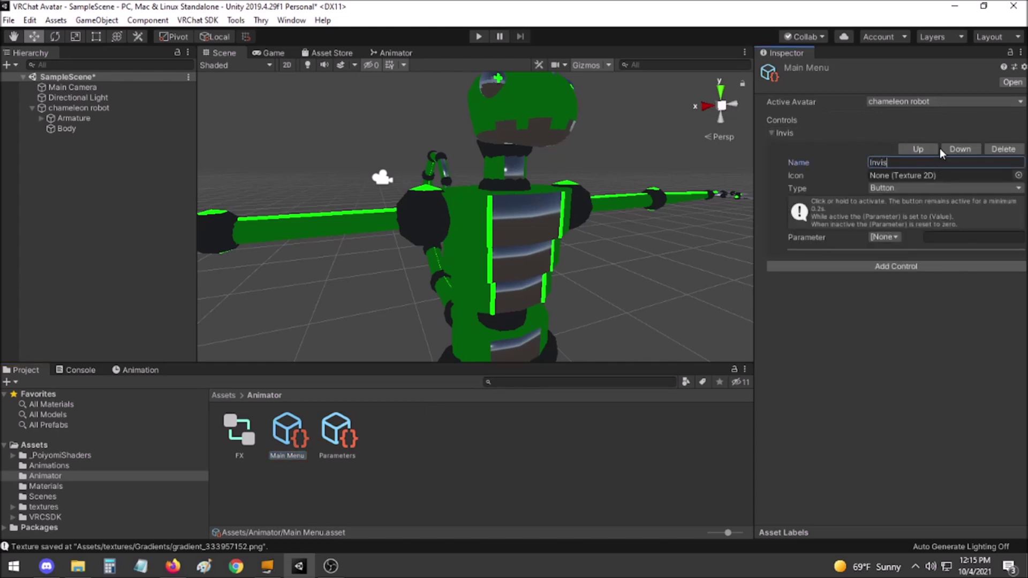
{"action": "left_click", "coordinate": [904, 189]}
{"action": "left_click", "coordinate": [908, 219]}
{"action": "left_click", "coordinate": [888, 229]}
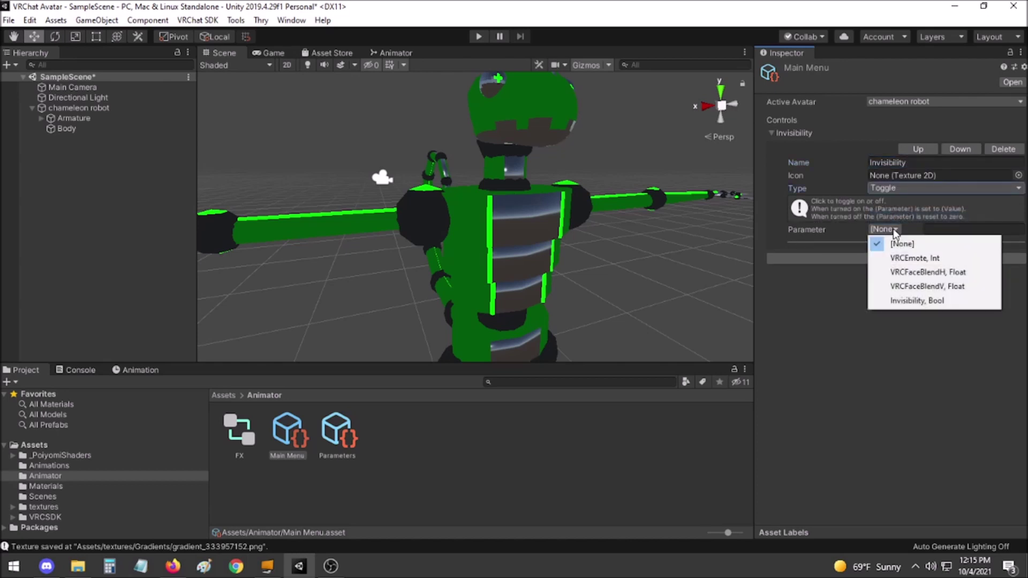
{"action": "left_click", "coordinate": [902, 301]}
{"action": "left_click", "coordinate": [464, 484]}
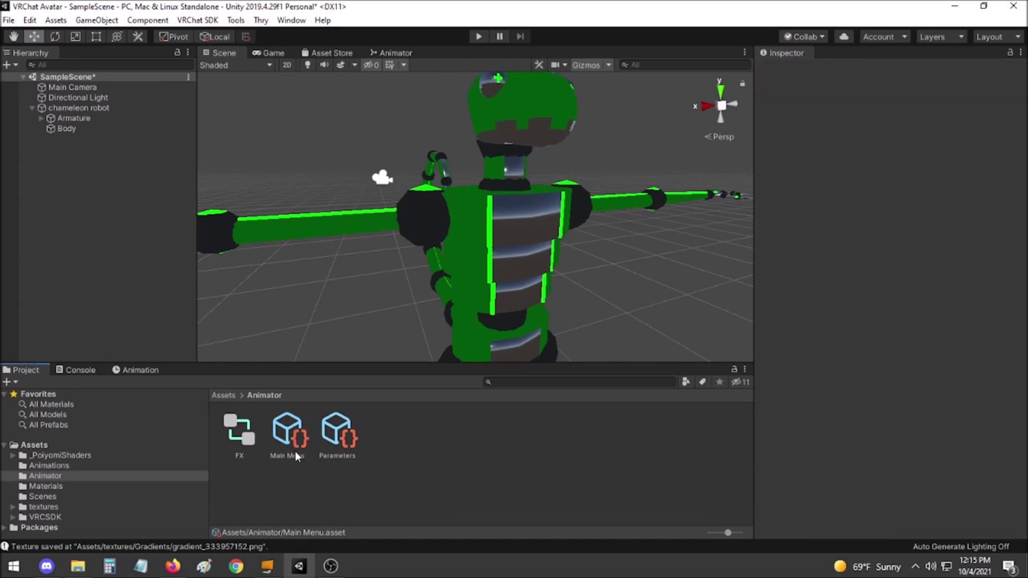
{"action": "left_click", "coordinate": [230, 395]}
Create an animation clip named Invisibility in the Animations folder and assign it to the chameleon robot
{"action": "double_click", "coordinate": [297, 436]}
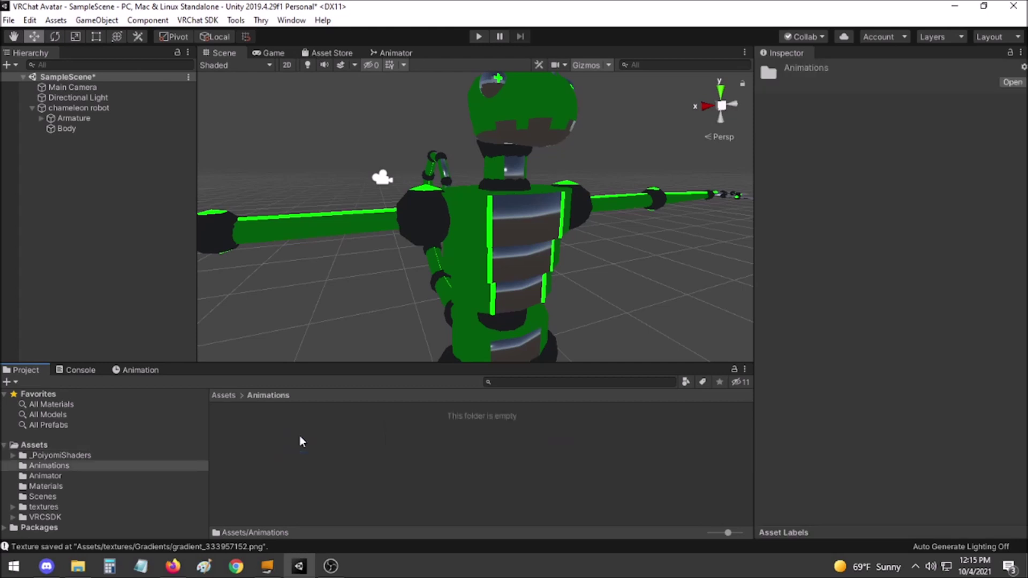
{"action": "left_click", "coordinate": [300, 441]}
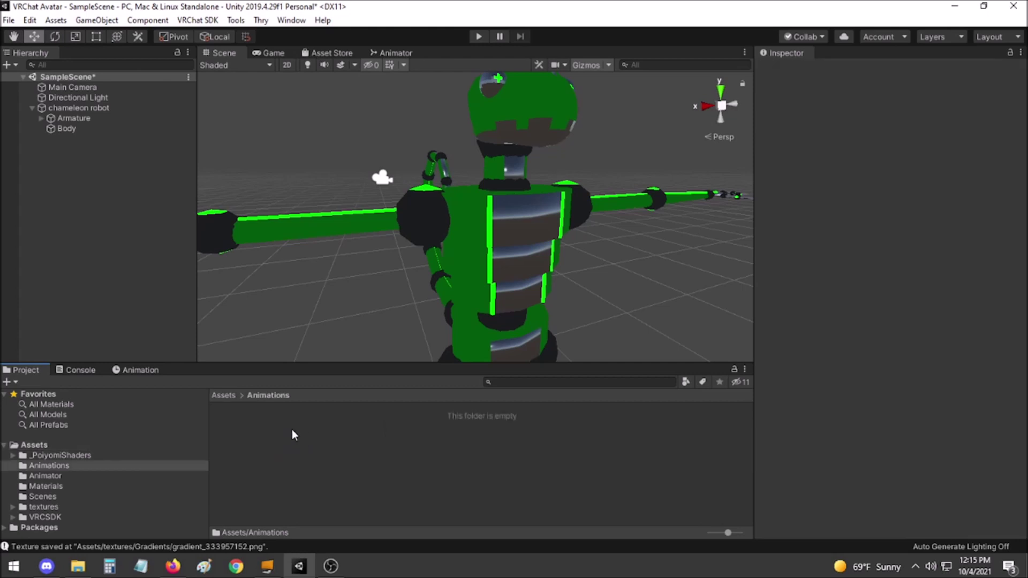
{"action": "right_click", "coordinate": [292, 431]}
{"action": "mouse_move", "coordinate": [417, 92]}
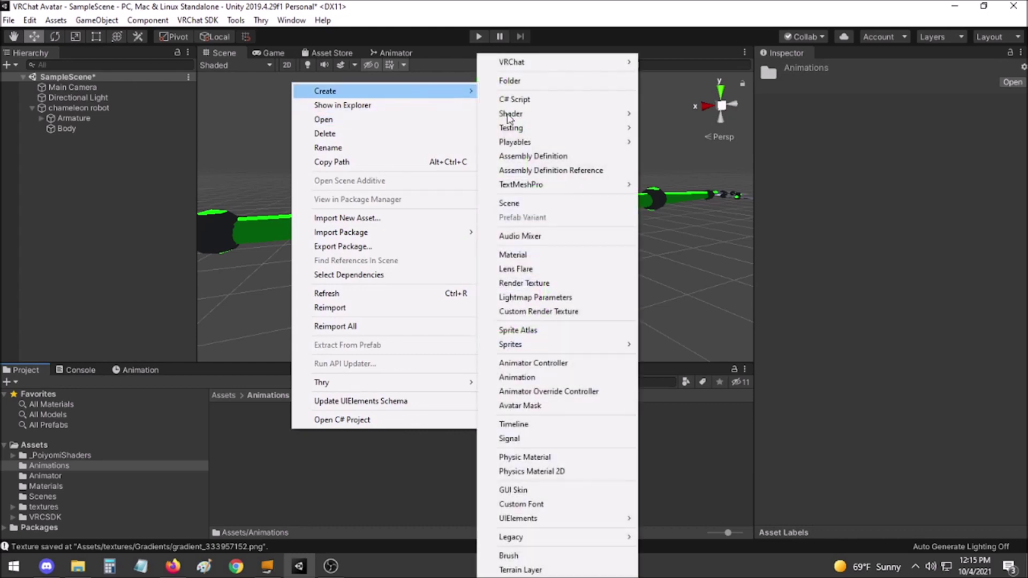
{"action": "left_click", "coordinate": [540, 377]}
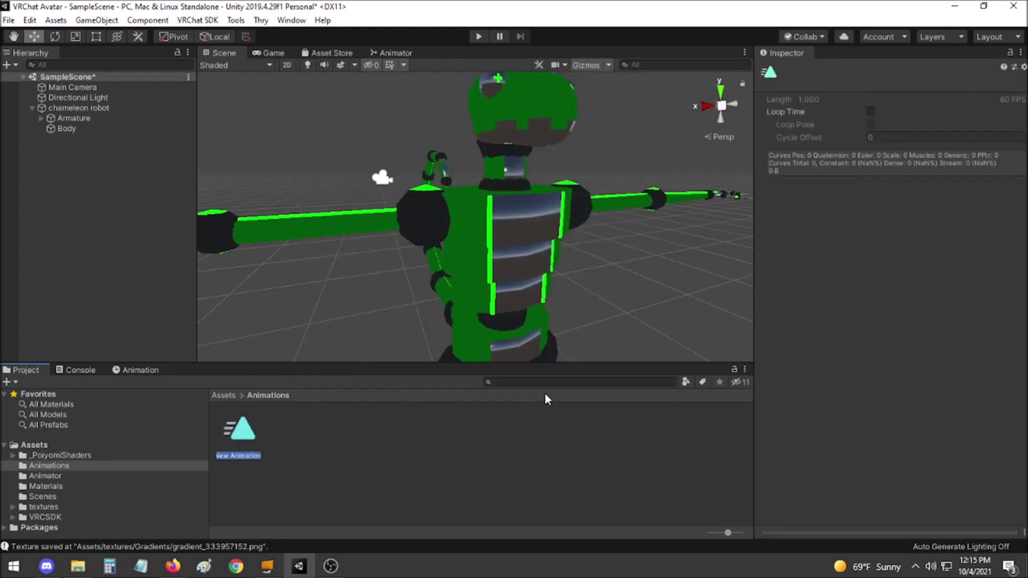
{"action": "type", "text": "Invisibility"}
{"action": "key", "text": "Return"}
{"action": "left_click_drag", "start_coordinate": [239, 430], "coordinate": [95, 107]}
Choose the Invisibility clip in the Animation window and inspect its clip properties
{"action": "left_click", "coordinate": [141, 371]}
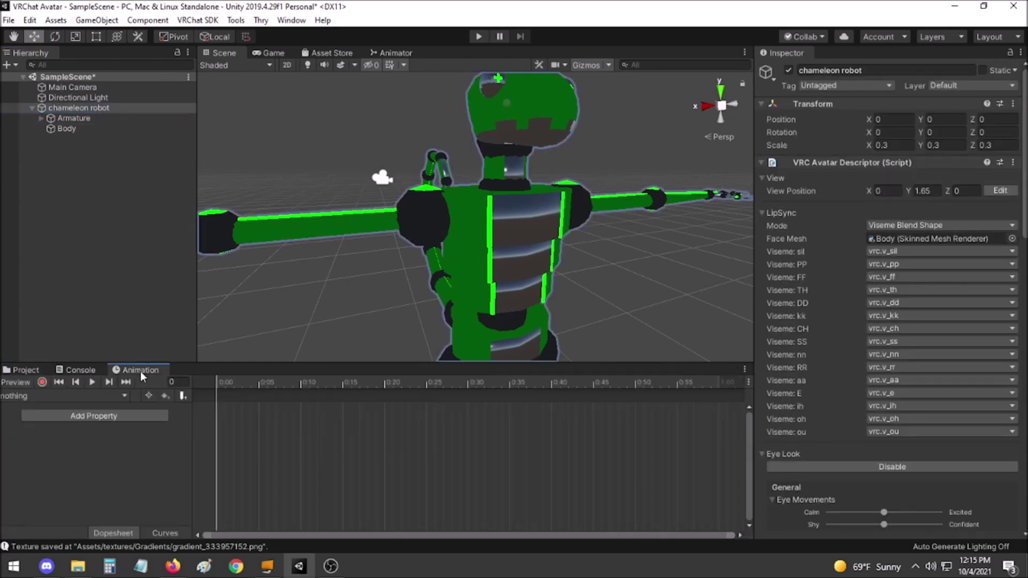
{"action": "left_click", "coordinate": [124, 397]}
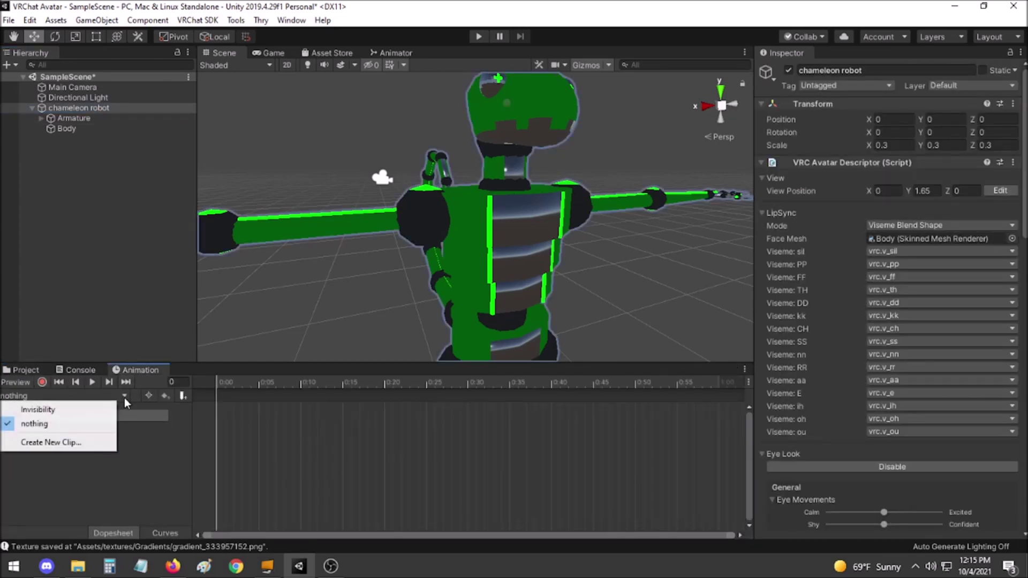
{"action": "left_click", "coordinate": [46, 412]}
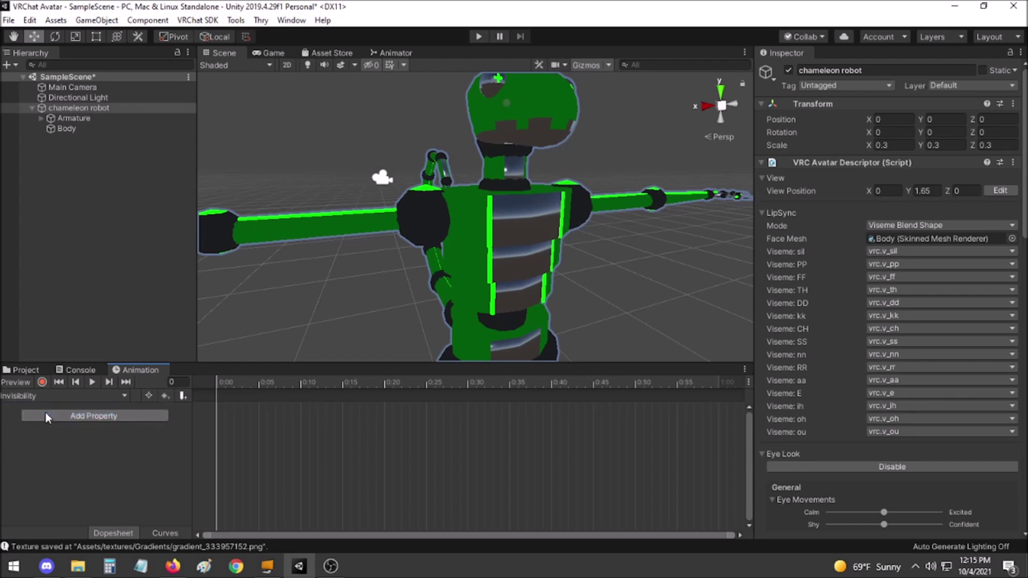
{"action": "left_click", "coordinate": [123, 397]}
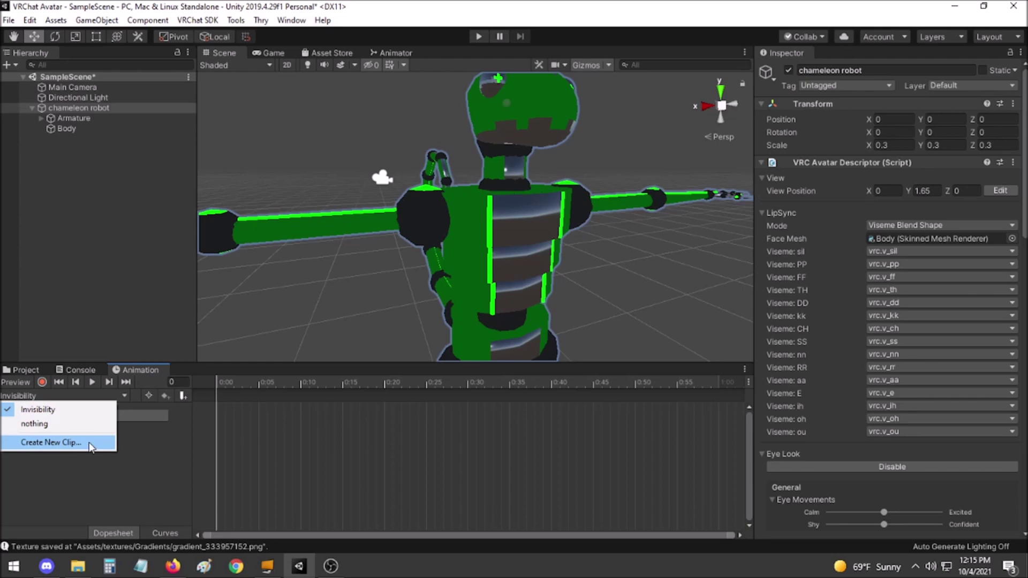
{"action": "left_click", "coordinate": [126, 448]}
{"action": "left_click", "coordinate": [40, 372]}
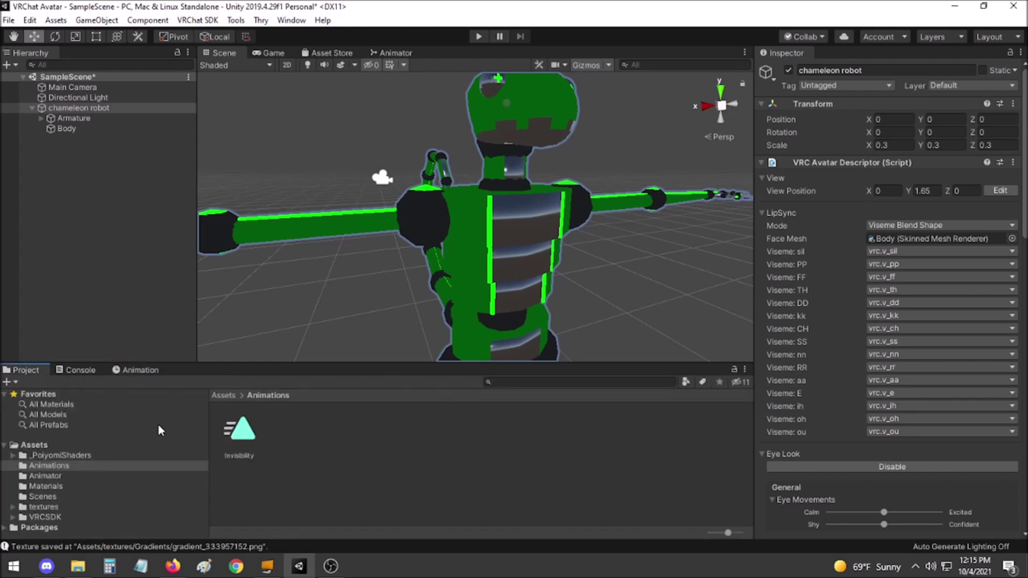
{"action": "left_click", "coordinate": [241, 431]}
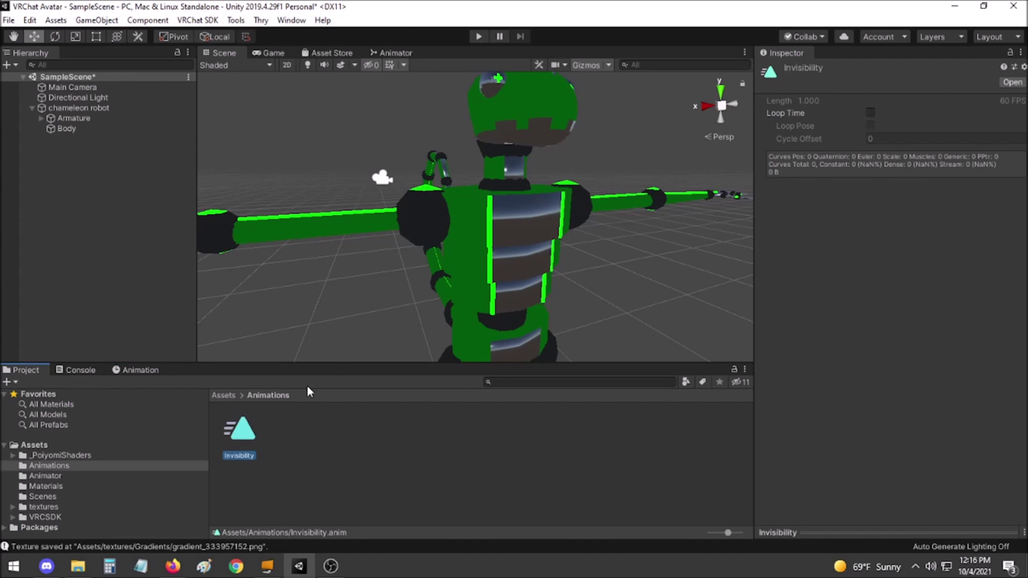
{"action": "left_click", "coordinate": [223, 395]}
{"action": "left_click", "coordinate": [133, 108]}
Lock the Animation window to the avatar, start recording, and move the playhead to frame 120
{"action": "left_click", "coordinate": [135, 370]}
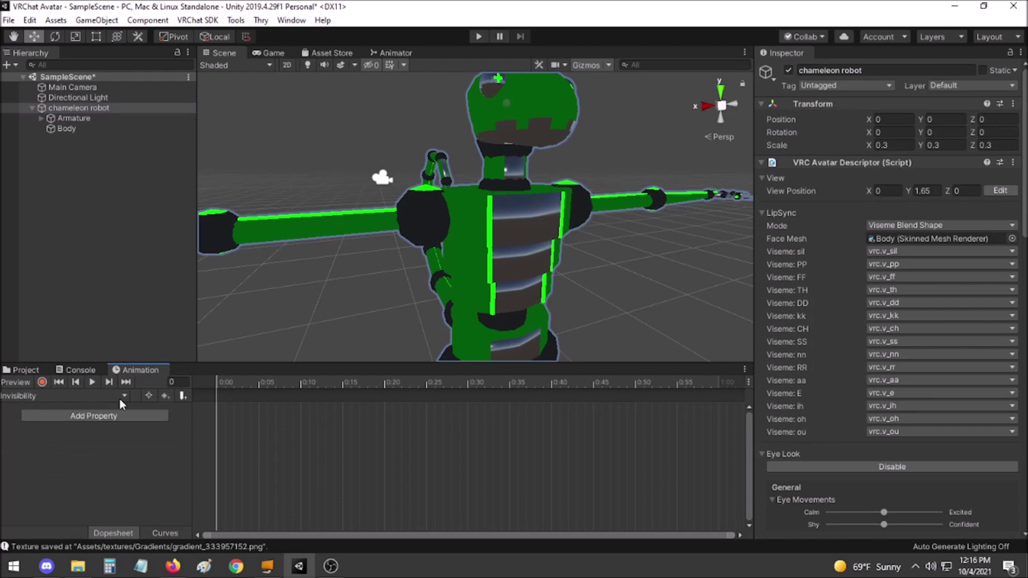
{"action": "left_click", "coordinate": [745, 369]}
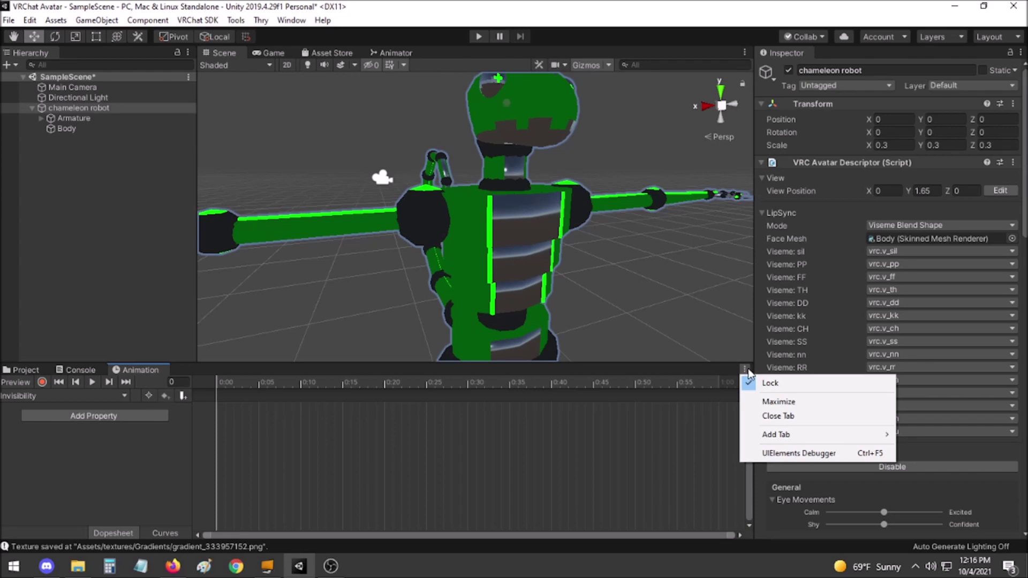
{"action": "left_click", "coordinate": [777, 384]}
{"action": "left_click", "coordinate": [42, 381]}
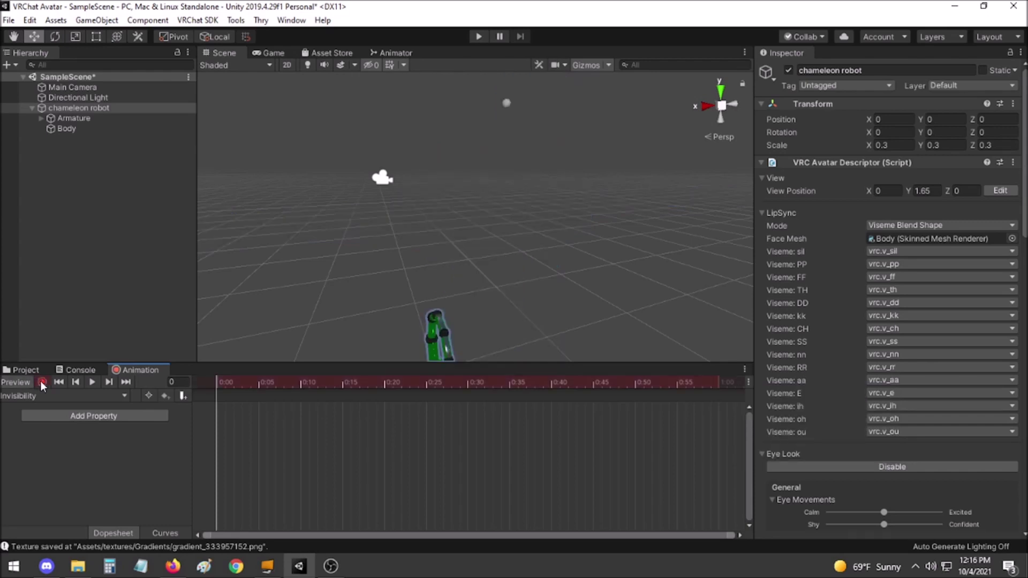
{"action": "scroll", "coordinate": [307, 458], "scroll_direction": "down", "scroll_amount": 5}
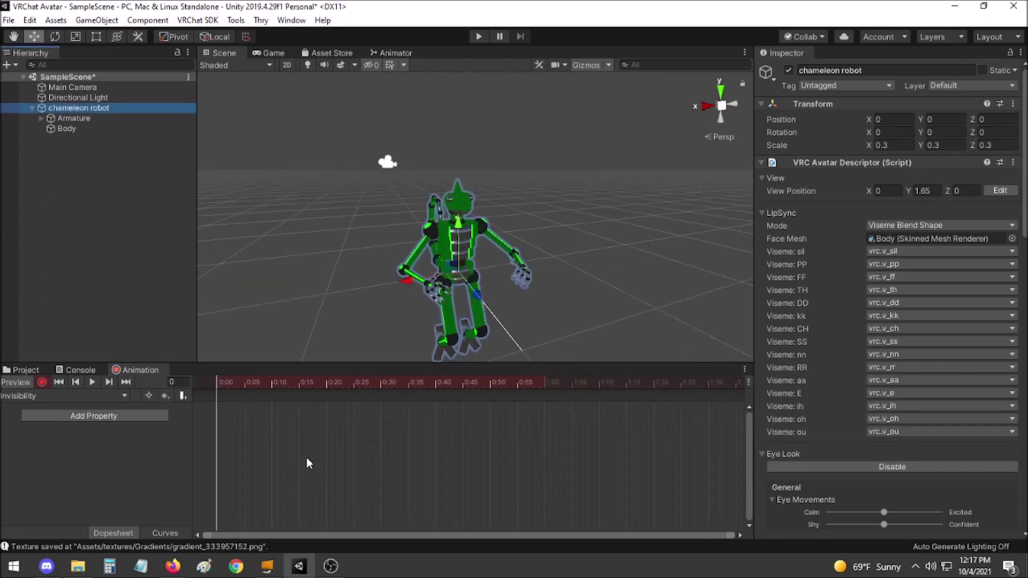
{"action": "scroll", "coordinate": [306, 463], "scroll_direction": "down", "scroll_amount": 3}
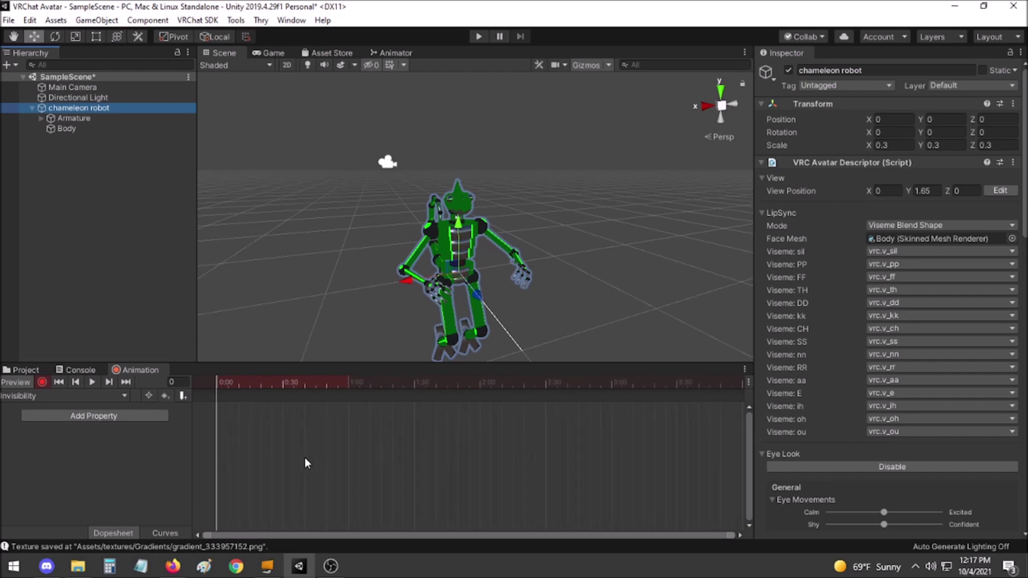
{"action": "left_click", "coordinate": [480, 384]}
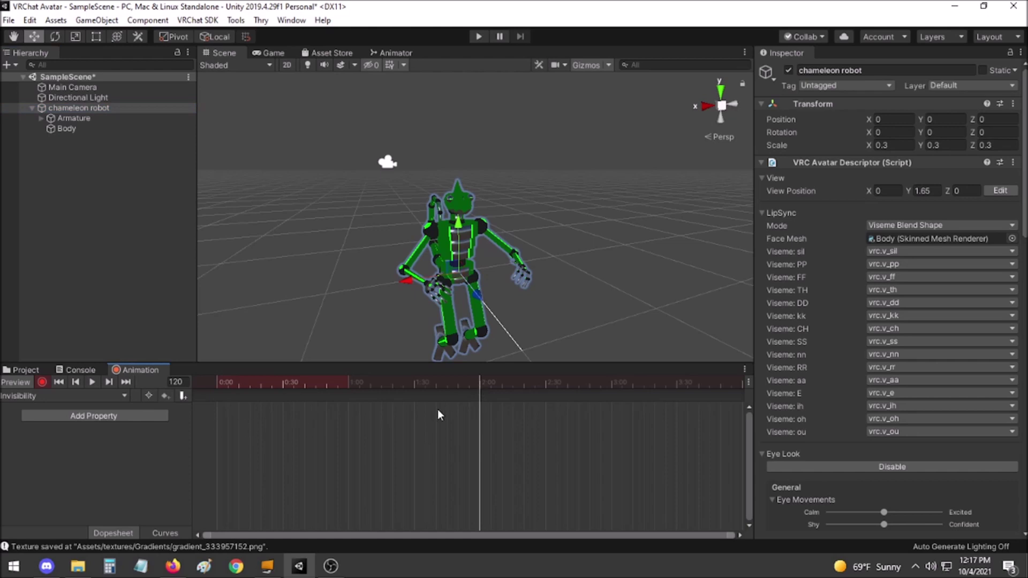
Key the Body's Dissolve Alpha to 1 at frame 120 and scrub to preview the dissolve
{"action": "left_click", "coordinate": [86, 128]}
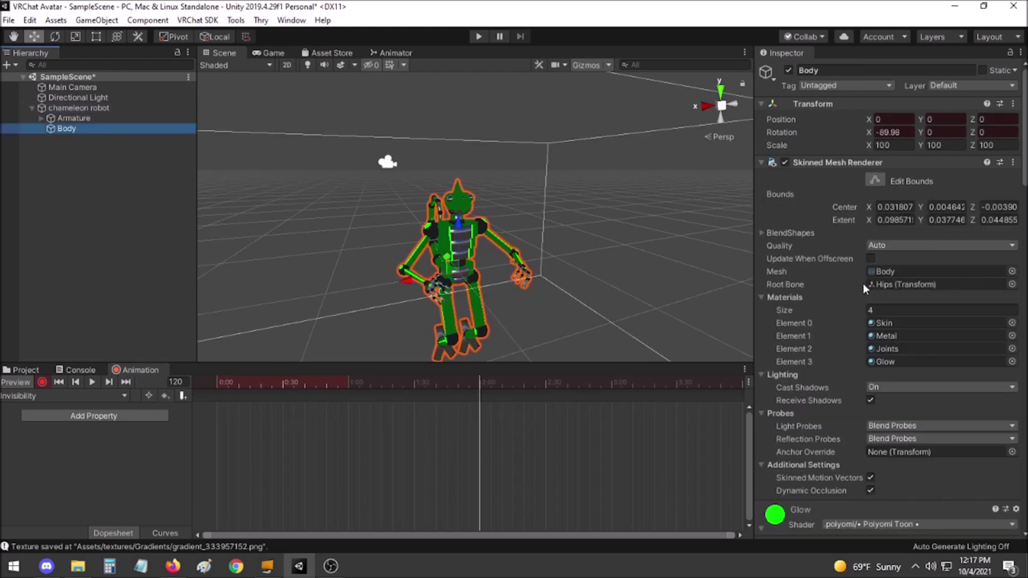
{"action": "scroll", "coordinate": [912, 295], "scroll_direction": "down", "scroll_amount": 10}
{"action": "scroll", "coordinate": [912, 296], "scroll_direction": "down", "scroll_amount": 10}
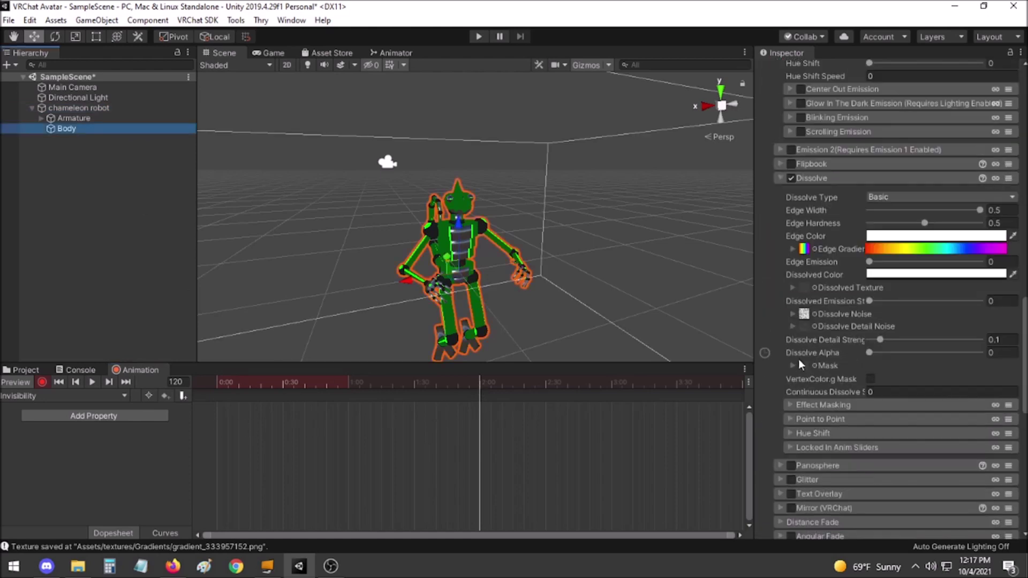
{"action": "left_click", "coordinate": [872, 352]}
{"action": "type", "text": "1"}
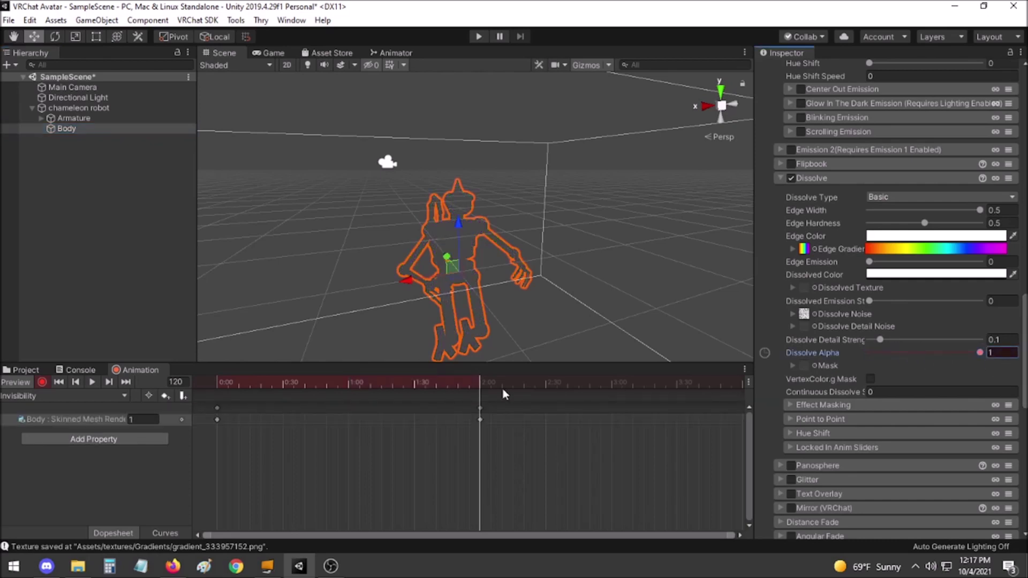
{"action": "left_click", "coordinate": [479, 381]}
{"action": "left_click_drag", "start_coordinate": [478, 378], "coordinate": [206, 389]}
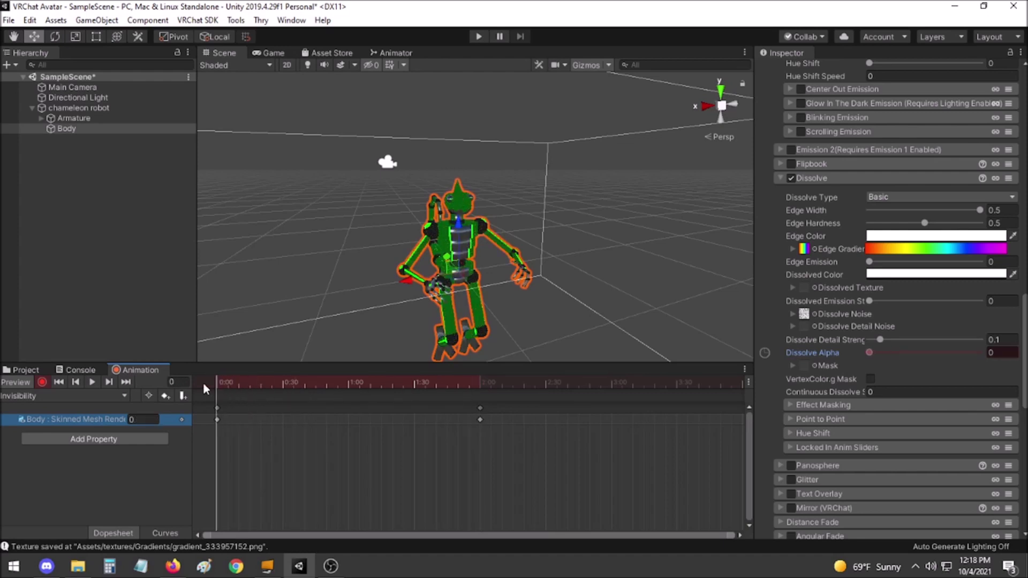
Stop keyframe recording and turn off the animation preview
{"action": "left_click", "coordinate": [42, 381]}
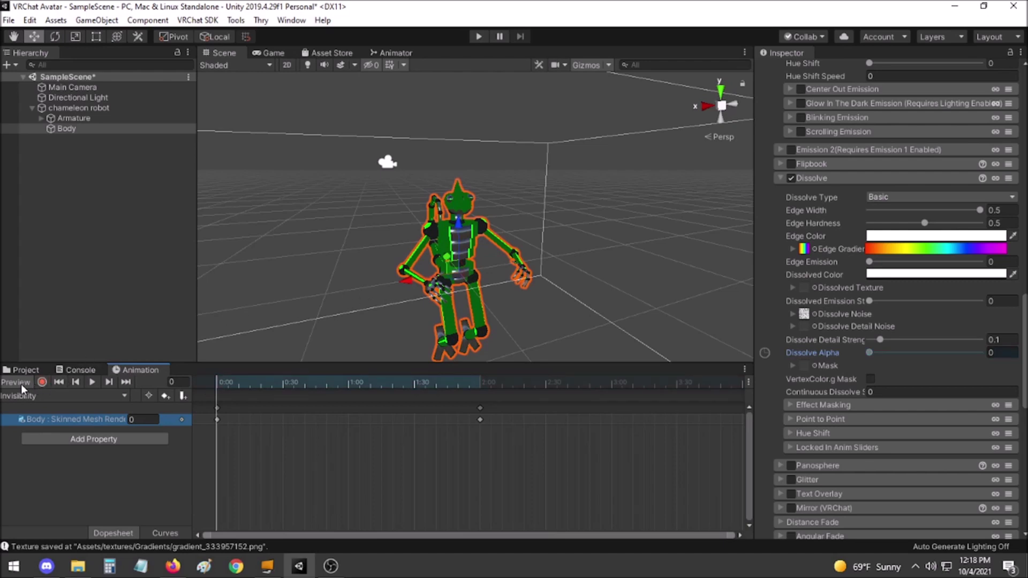
{"action": "left_click", "coordinate": [21, 382]}
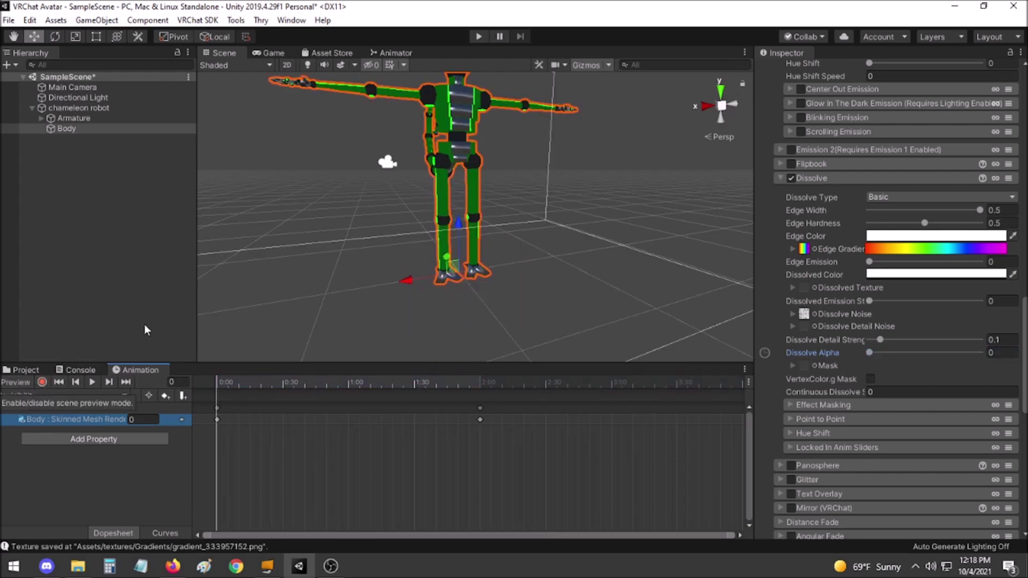
{"action": "left_click", "coordinate": [38, 369]}
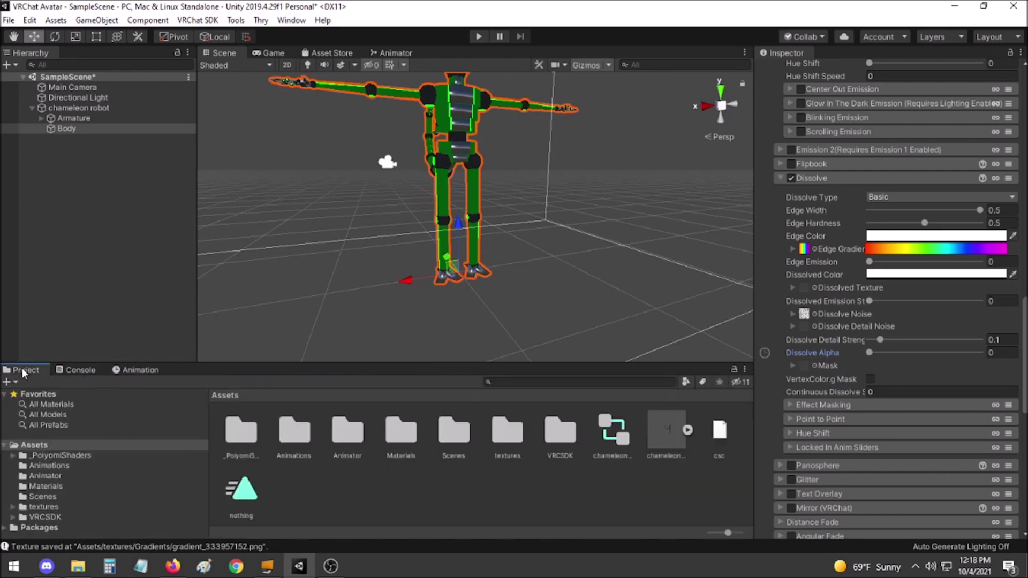
{"action": "left_click", "coordinate": [340, 496]}
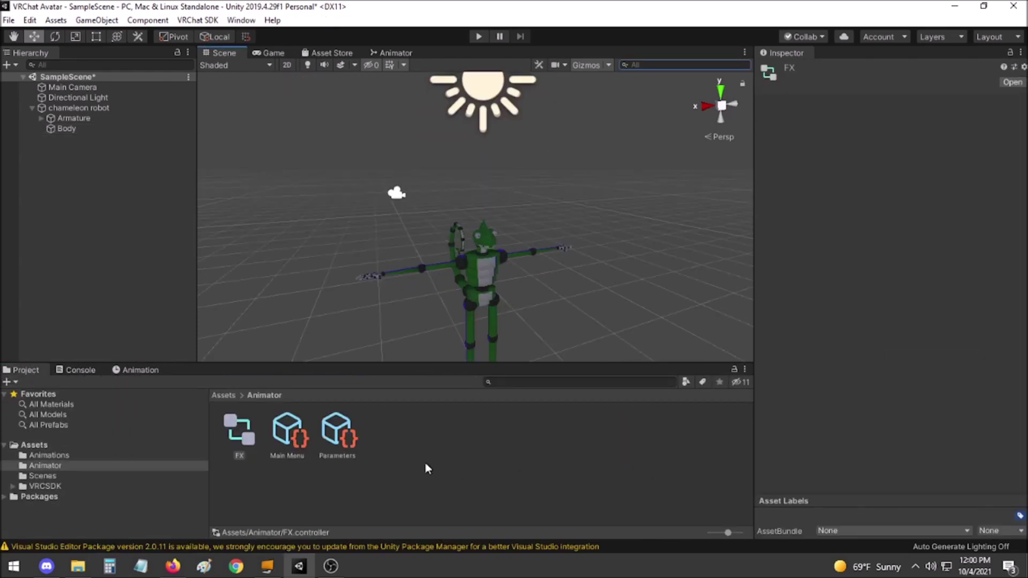
Add a Bool avatar parameter named Invisibility in the Parameters asset
{"action": "left_click", "coordinate": [348, 440]}
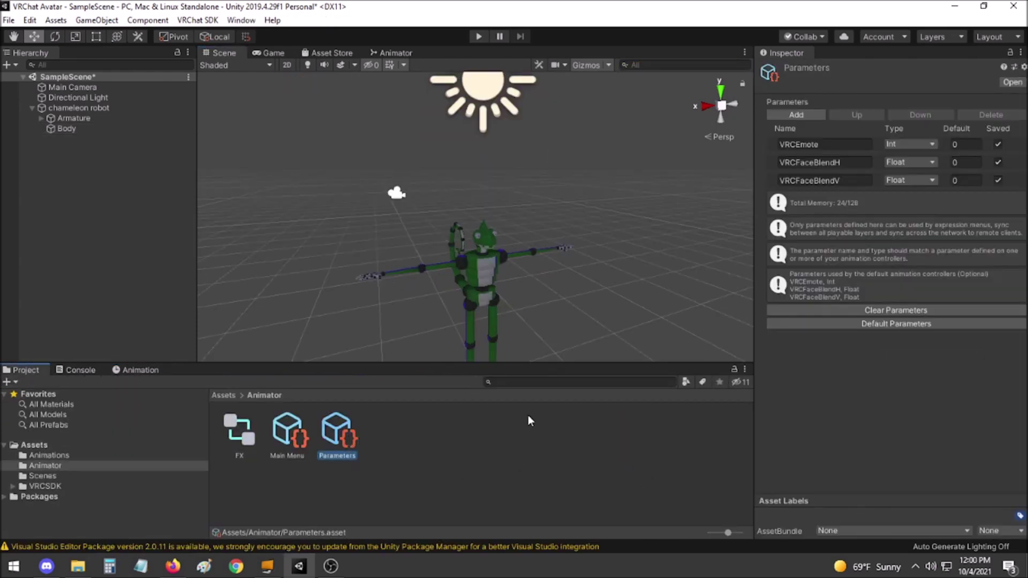
{"action": "left_click", "coordinate": [812, 112]}
{"action": "left_click", "coordinate": [910, 198]}
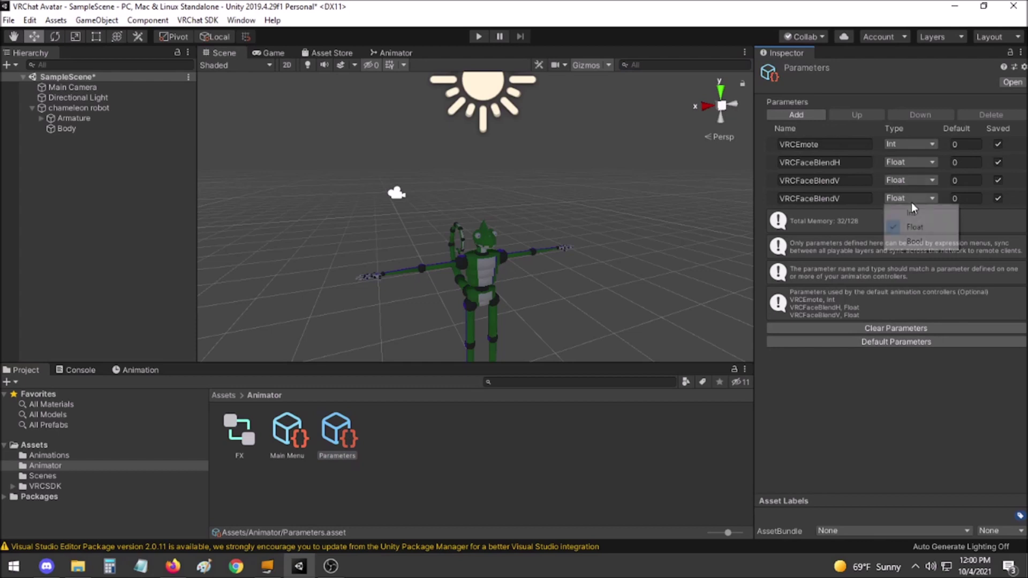
{"action": "left_click", "coordinate": [910, 241]}
{"action": "left_click", "coordinate": [863, 199]}
{"action": "type", "text": "Invisibili"}
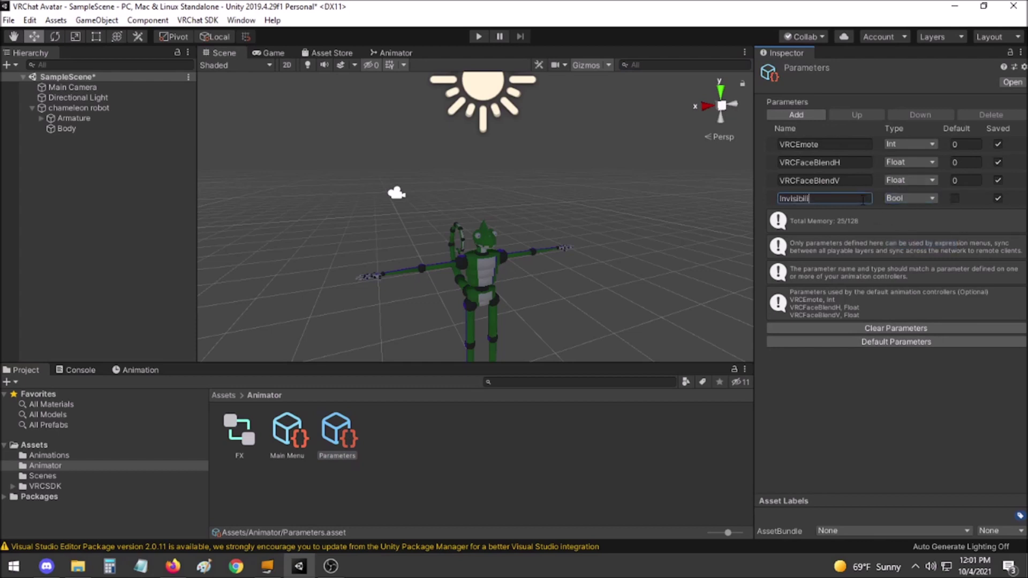
{"action": "type", "text": "ty"}
{"action": "key", "text": "Return"}
Add an Invisibility Toggle control to Main Menu linked to the Invisibility parameter
{"action": "left_click", "coordinate": [290, 440]}
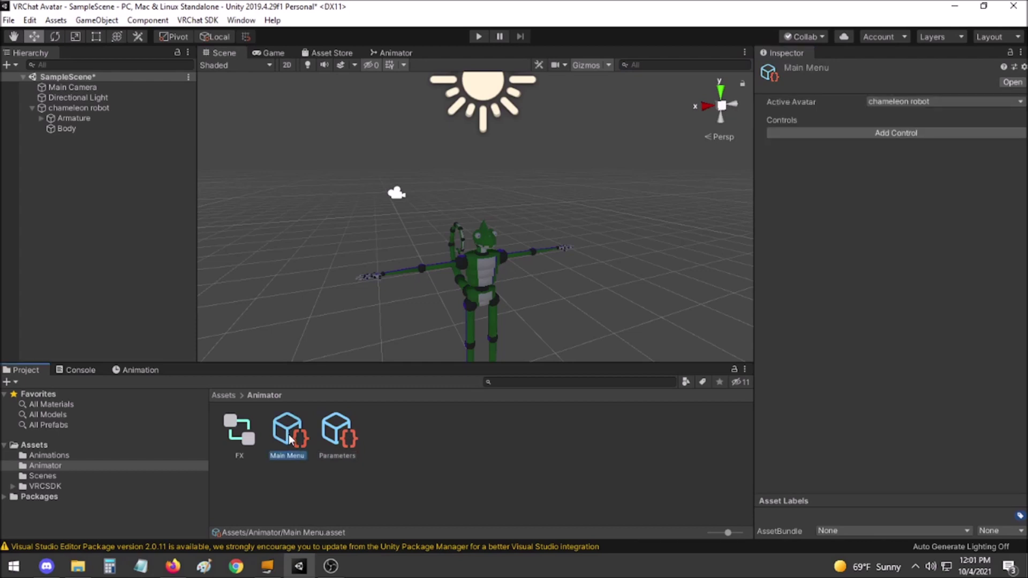
{"action": "left_click", "coordinate": [873, 131]}
{"action": "left_click", "coordinate": [891, 162]}
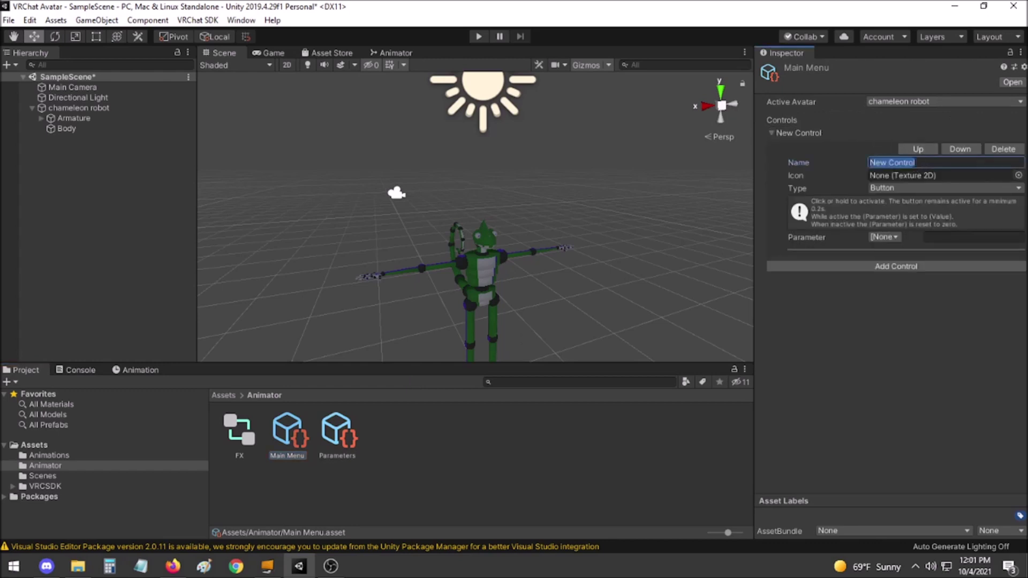
{"action": "type", "text": "Invisibilit"}
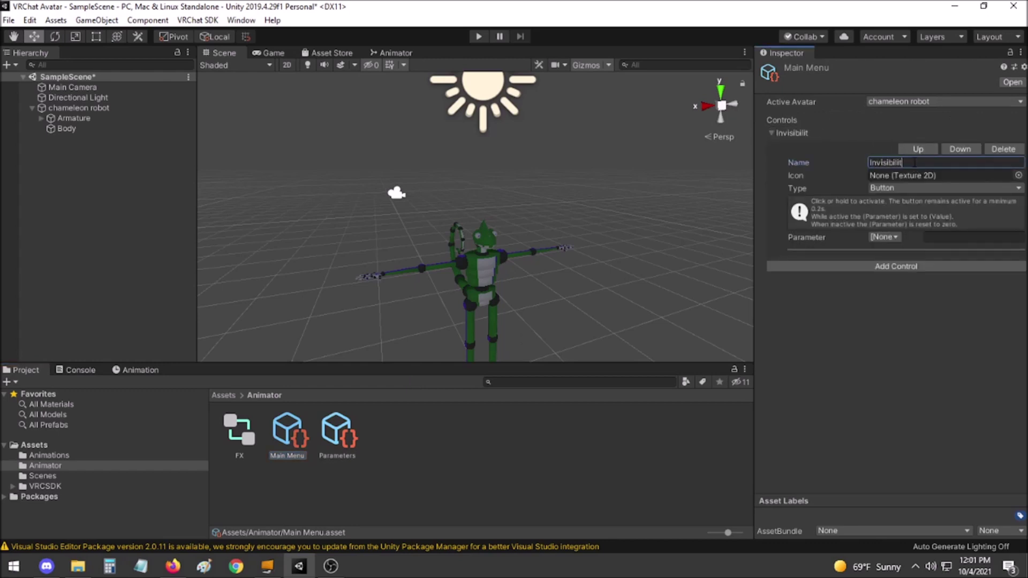
{"action": "type", "text": "y"}
{"action": "left_click", "coordinate": [917, 189]}
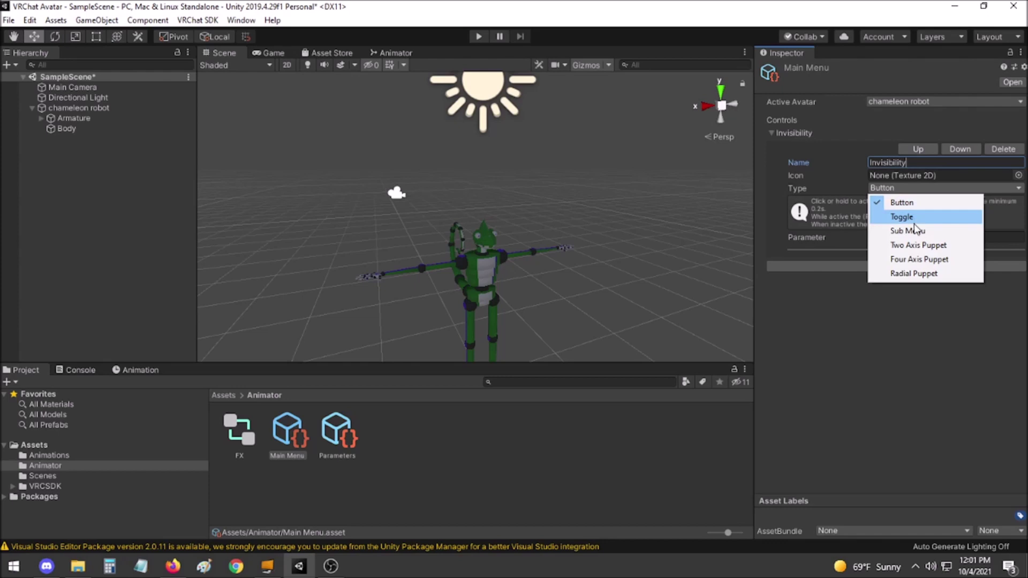
{"action": "left_click", "coordinate": [910, 218]}
{"action": "left_click", "coordinate": [883, 229]}
{"action": "left_click", "coordinate": [910, 299]}
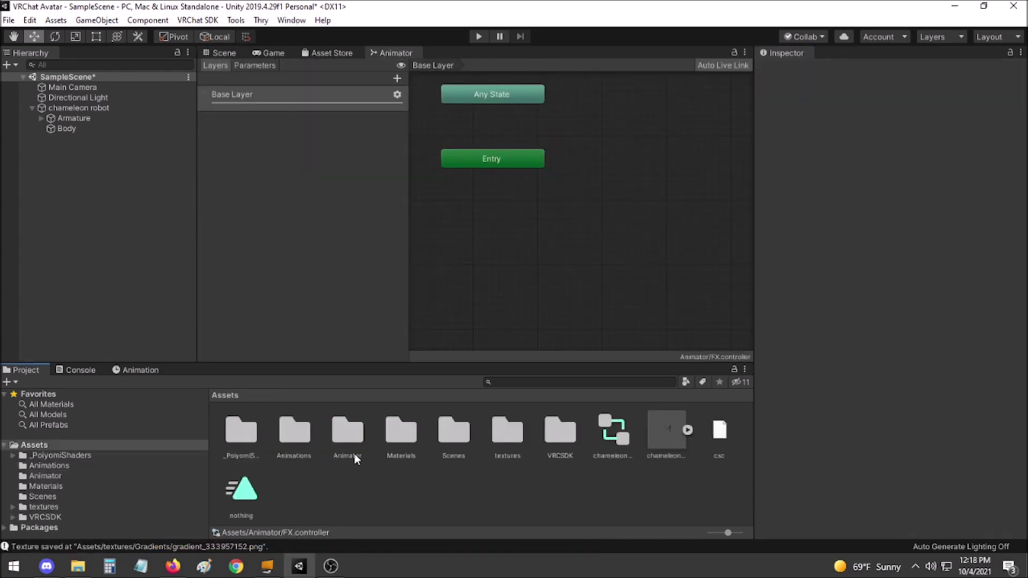
Add a bool parameter named Invisibility to the FX controller
{"action": "double_click", "coordinate": [352, 425]}
{"action": "left_click", "coordinate": [246, 428]}
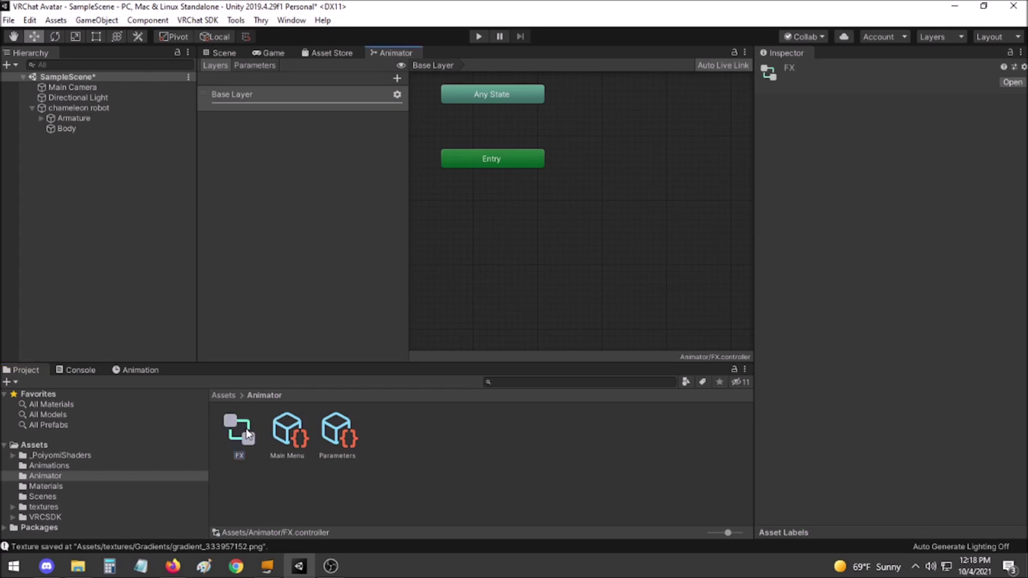
{"action": "left_click", "coordinate": [256, 65]}
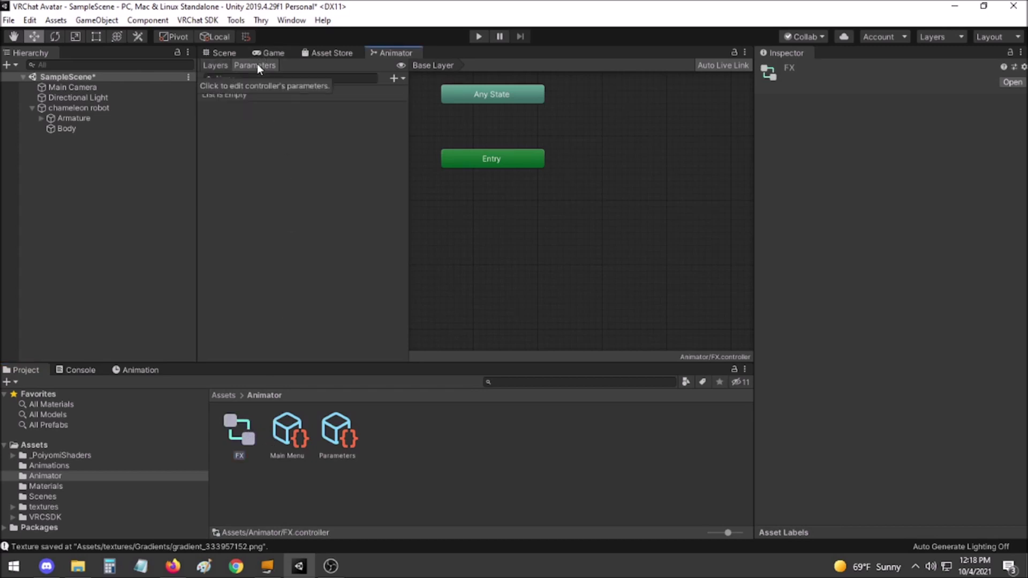
{"action": "left_click", "coordinate": [402, 78]}
{"action": "left_click", "coordinate": [414, 122]}
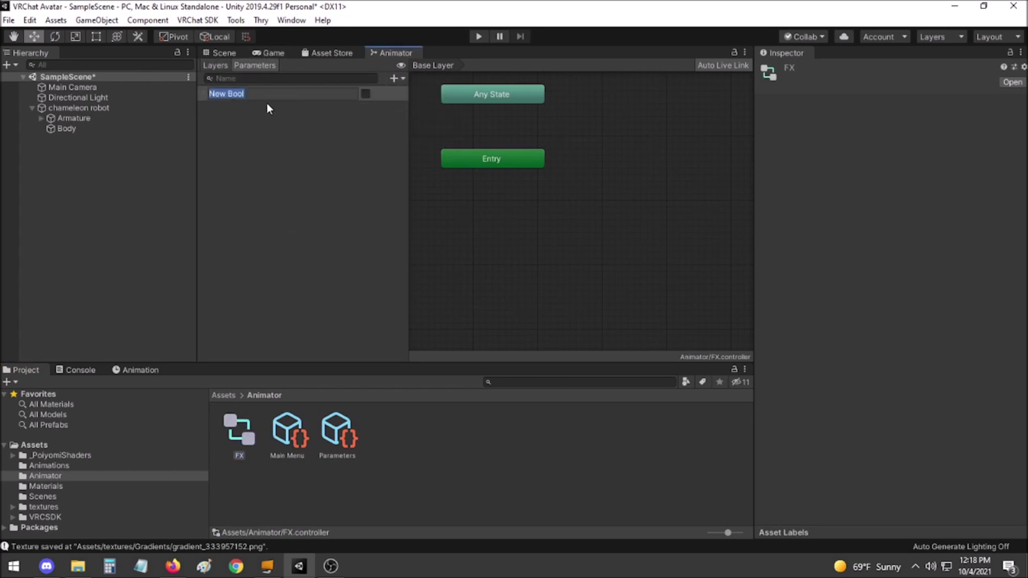
{"action": "type", "text": "Invisibility"}
Add an Invisibility layer to the FX controller with weight 1
{"action": "left_click", "coordinate": [215, 64]}
{"action": "left_click", "coordinate": [401, 78]}
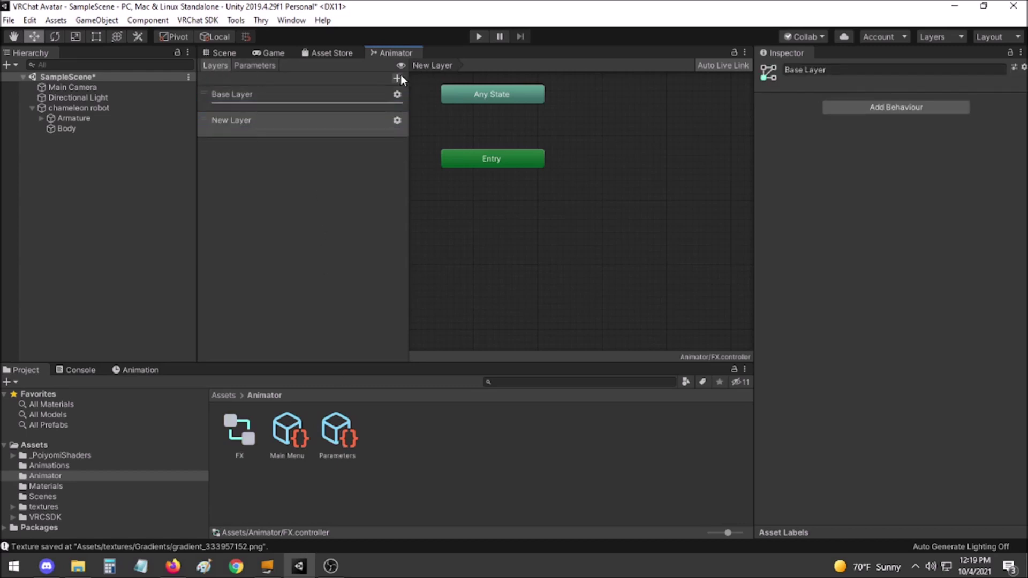
{"action": "type", "text": "Invisibility"}
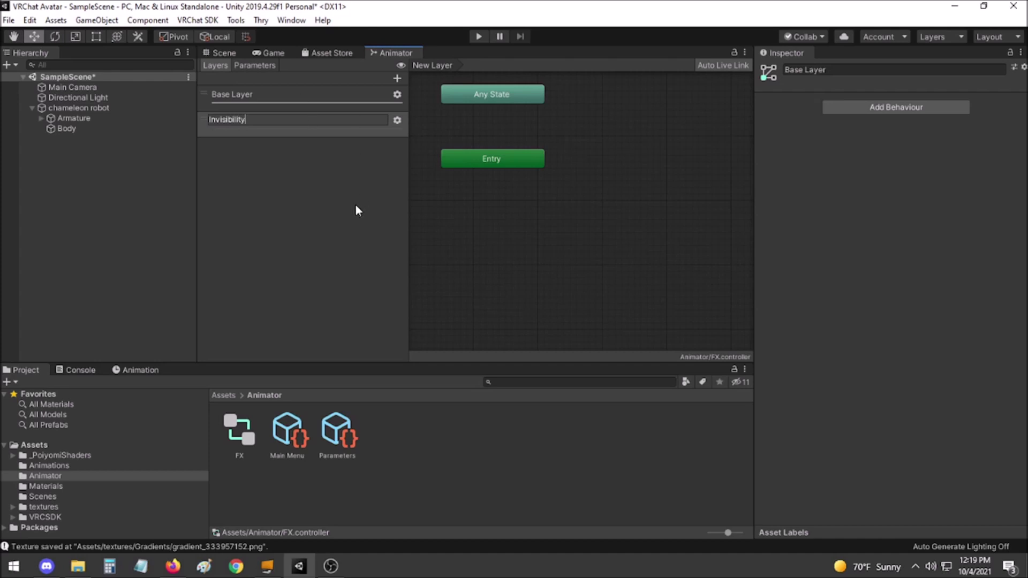
{"action": "key", "text": "Return"}
{"action": "left_click", "coordinate": [397, 121]}
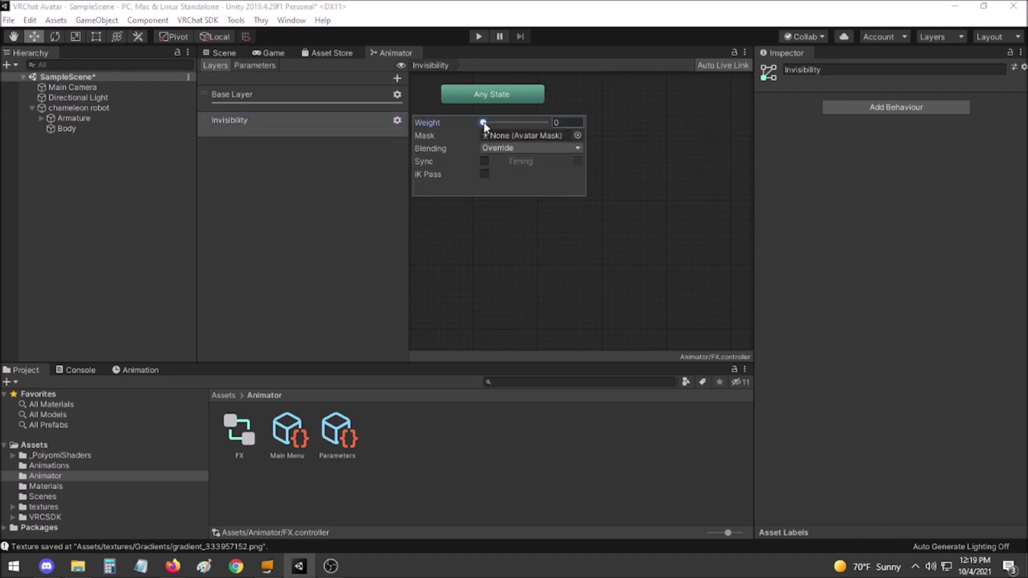
{"action": "left_click_drag", "start_coordinate": [483, 123], "coordinate": [584, 133]}
{"action": "left_click", "coordinate": [299, 239]}
Create an empty default state in the Invisibility layer and name it Off
{"action": "scroll", "coordinate": [513, 213], "scroll_direction": "down", "scroll_amount": 3}
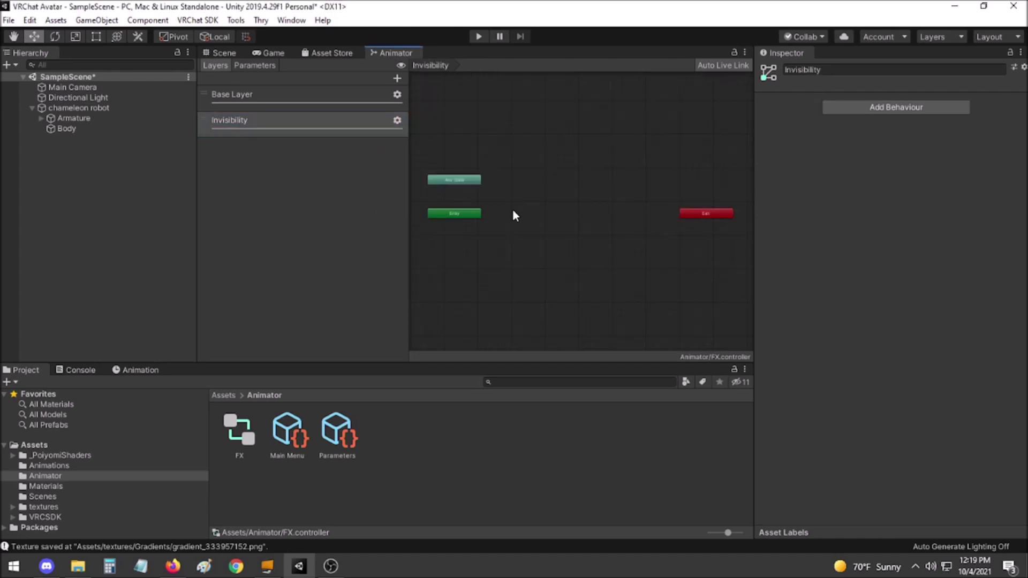
{"action": "right_click", "coordinate": [512, 212]}
{"action": "mouse_move", "coordinate": [550, 218]}
{"action": "left_click", "coordinate": [690, 218]}
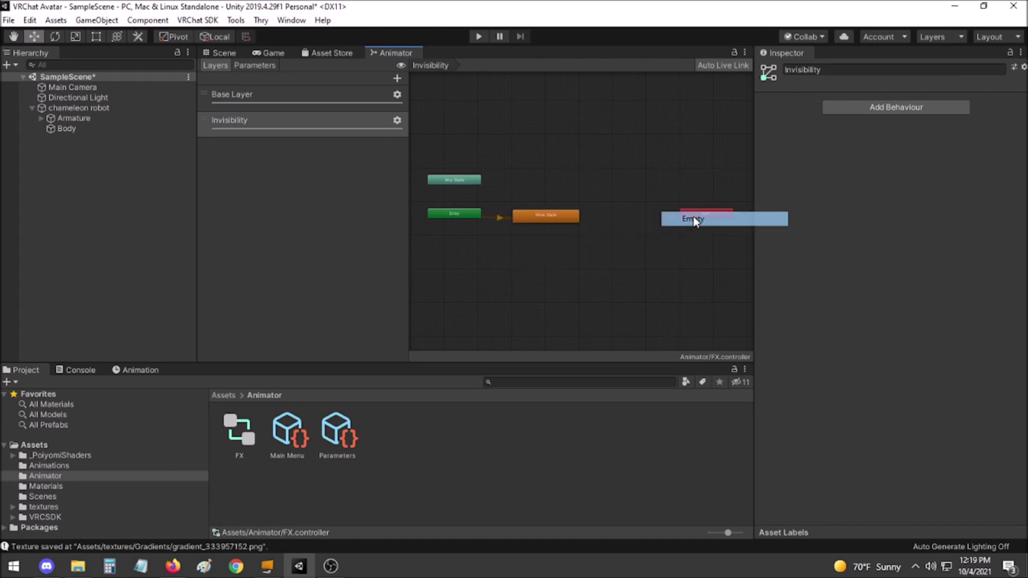
{"action": "left_click", "coordinate": [558, 212]}
{"action": "left_click", "coordinate": [820, 68]}
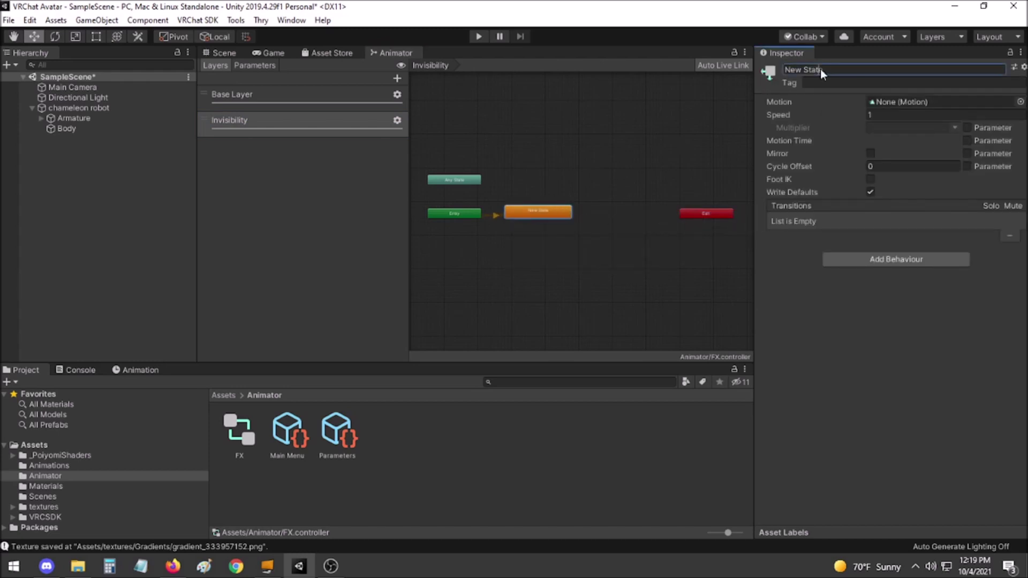
{"action": "type", "text": "Off"}
{"action": "key", "text": "Return"}
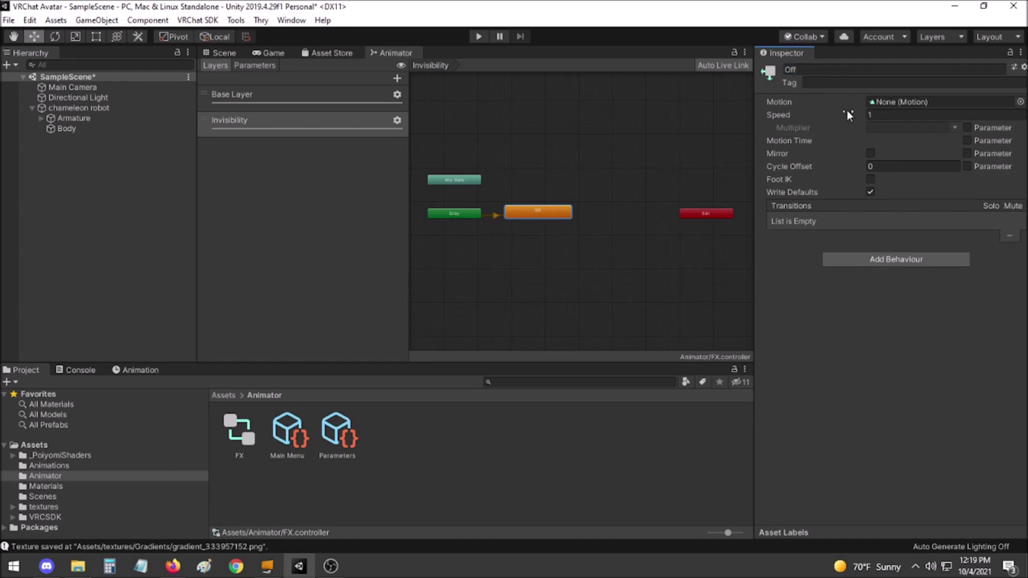
{"action": "right_click", "coordinate": [590, 204]}
Create a new state named On that plays the Invisibility animation clip
{"action": "mouse_move", "coordinate": [621, 213]}
{"action": "left_click", "coordinate": [768, 210]}
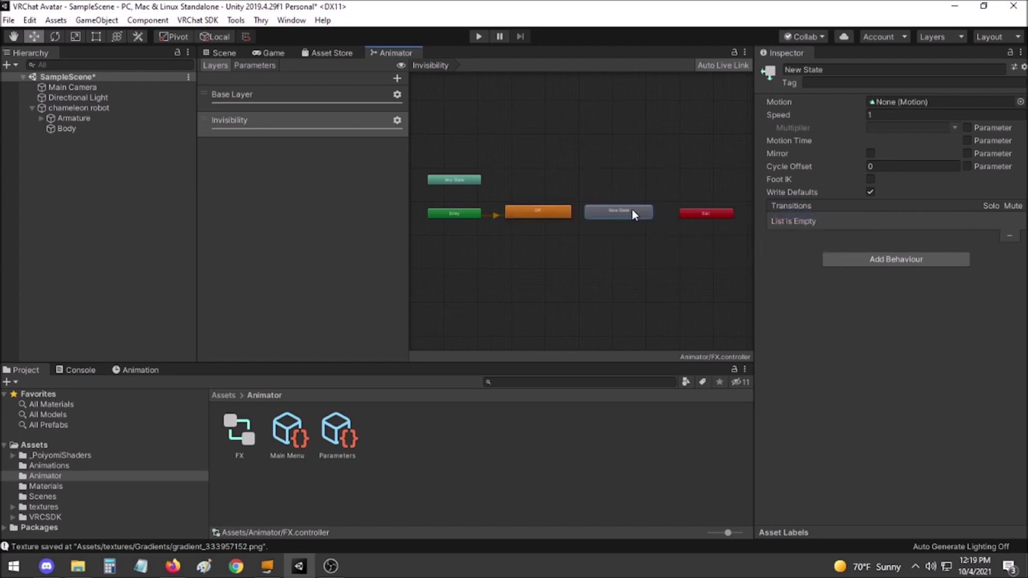
{"action": "left_click", "coordinate": [819, 70]}
{"action": "type", "text": "On"}
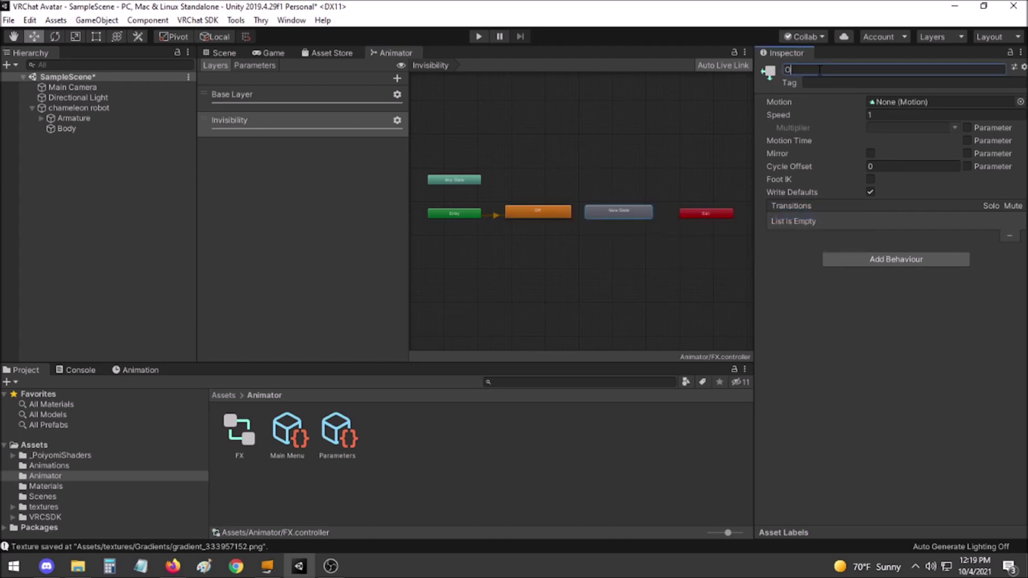
{"action": "left_click", "coordinate": [856, 327]}
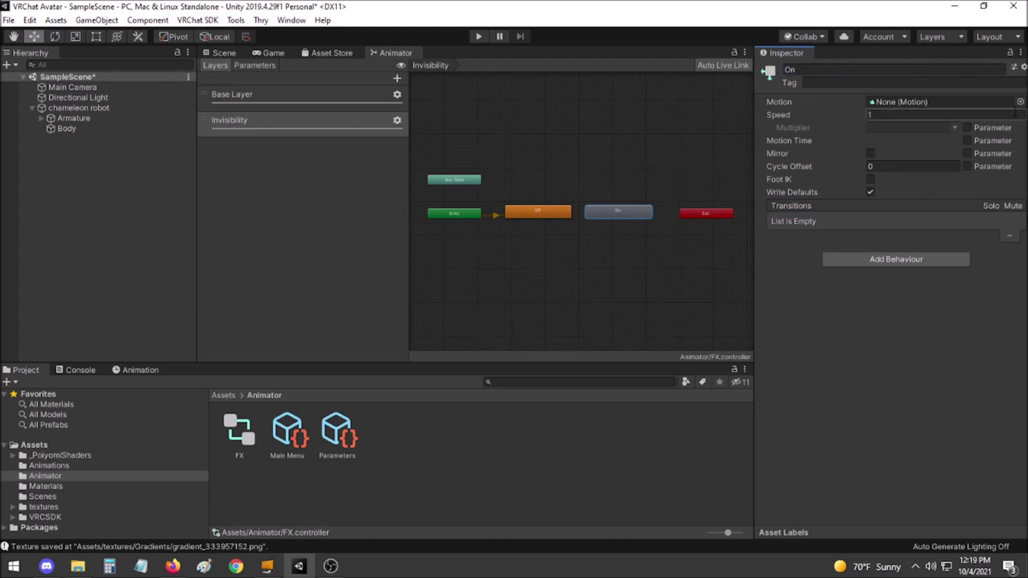
{"action": "left_click", "coordinate": [1020, 102]}
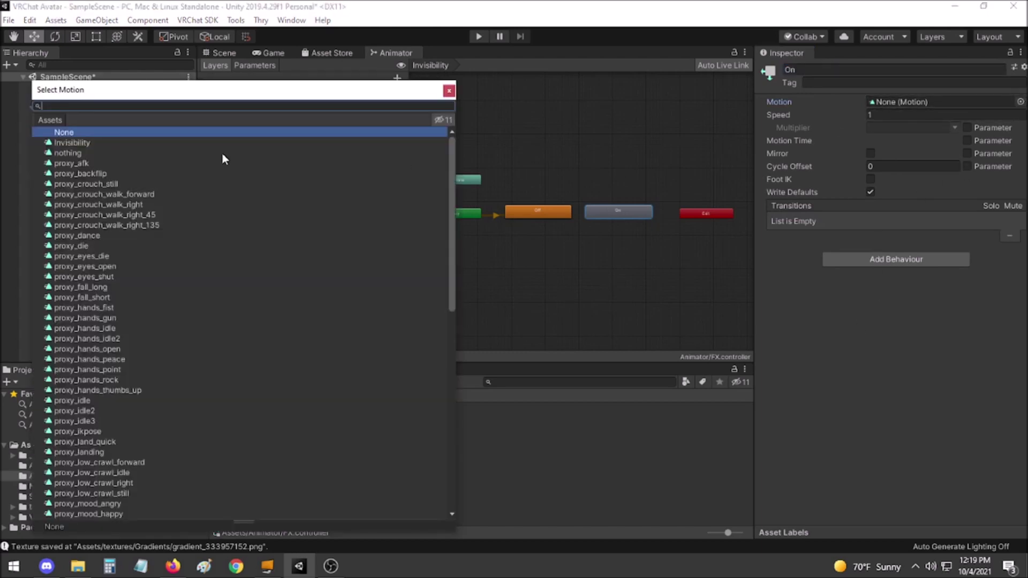
{"action": "double_click", "coordinate": [90, 142]}
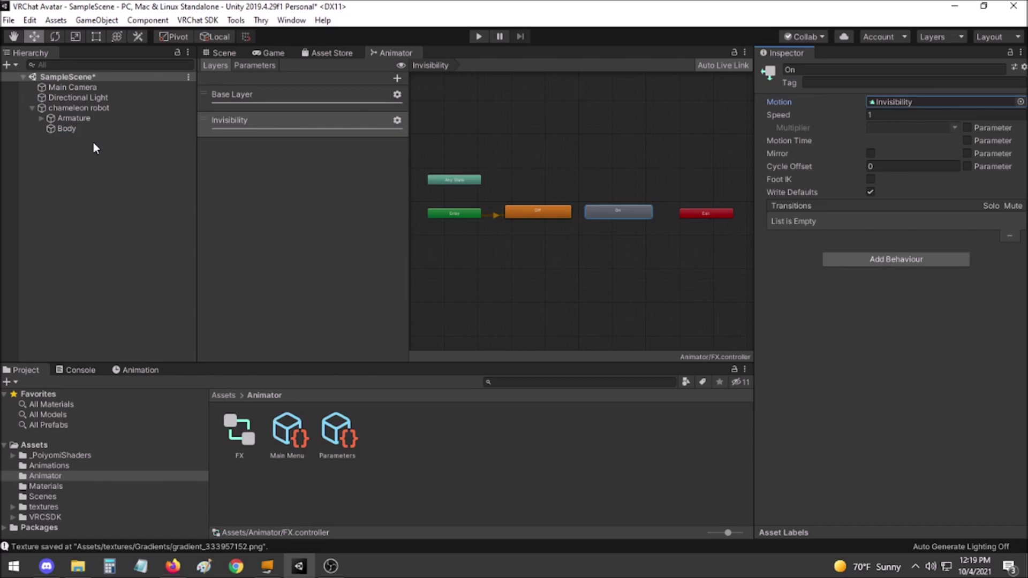
Add a transition from Off to On with the condition Invisibility true
{"action": "right_click", "coordinate": [545, 212]}
{"action": "left_click", "coordinate": [568, 220]}
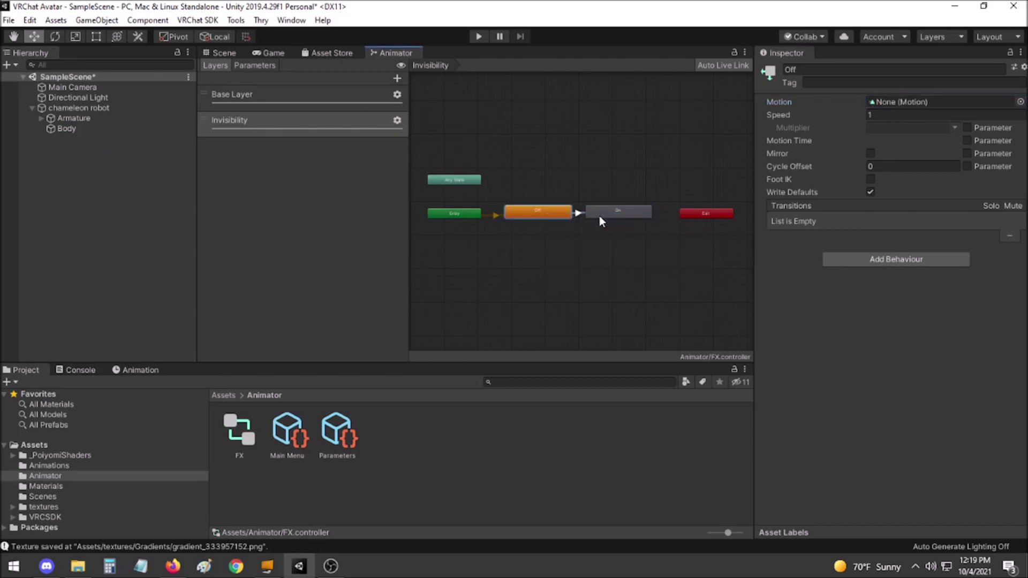
{"action": "left_click", "coordinate": [602, 213]}
{"action": "left_click", "coordinate": [578, 214]}
{"action": "left_click", "coordinate": [993, 352]}
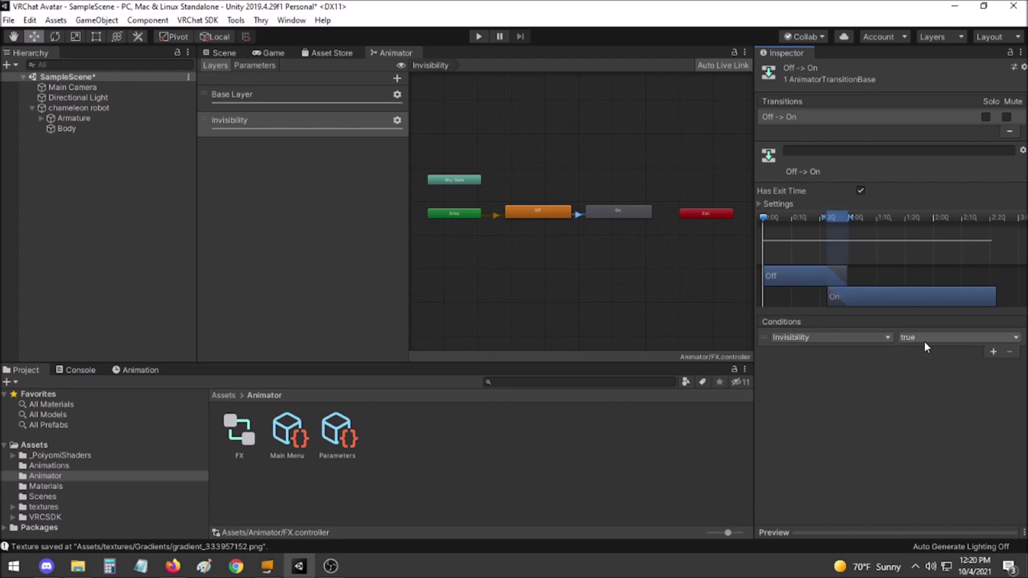
Add an On to Off transition on Invisibility false, duration 0, without exit time
{"action": "right_click", "coordinate": [611, 211]}
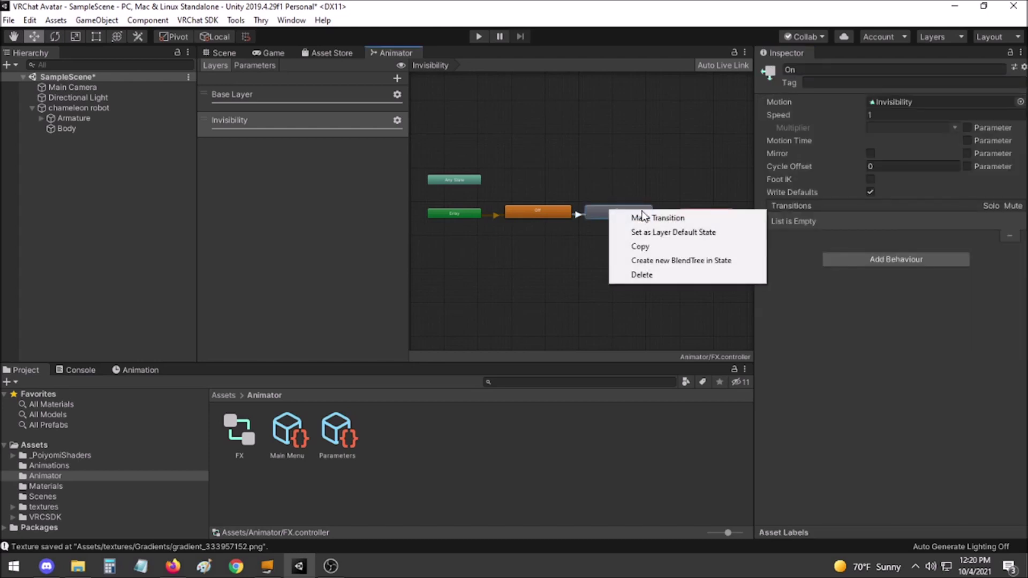
{"action": "left_click", "coordinate": [640, 217]}
{"action": "left_click", "coordinate": [545, 210]}
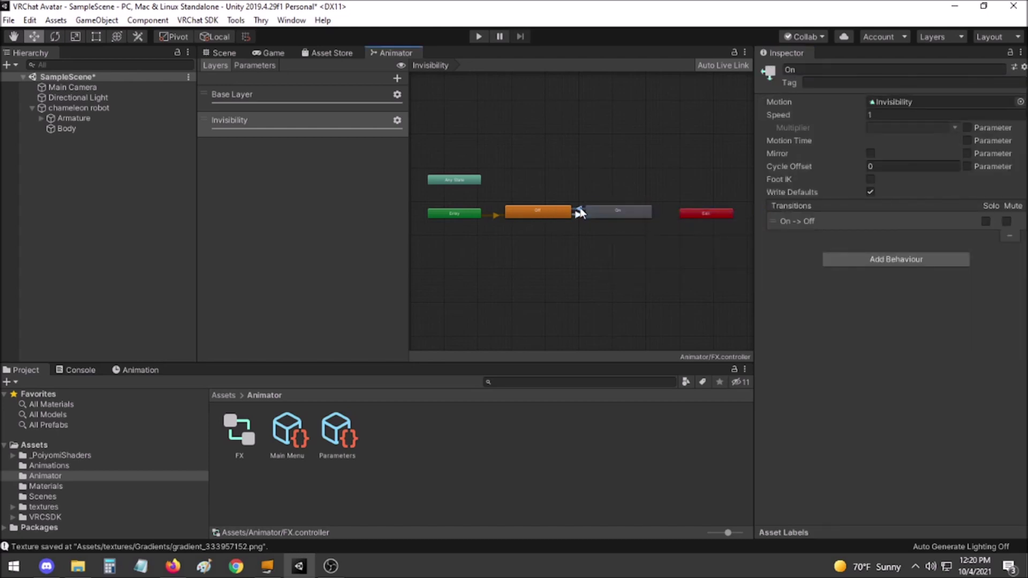
{"action": "left_click", "coordinate": [803, 221]}
{"action": "left_click", "coordinate": [993, 351]}
{"action": "left_click", "coordinate": [934, 337]}
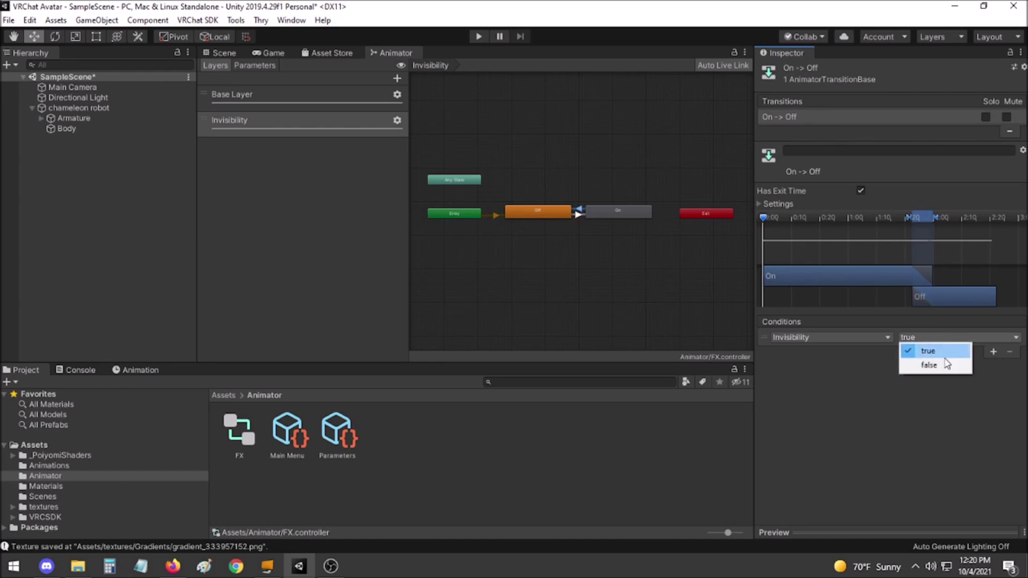
{"action": "left_click", "coordinate": [942, 366]}
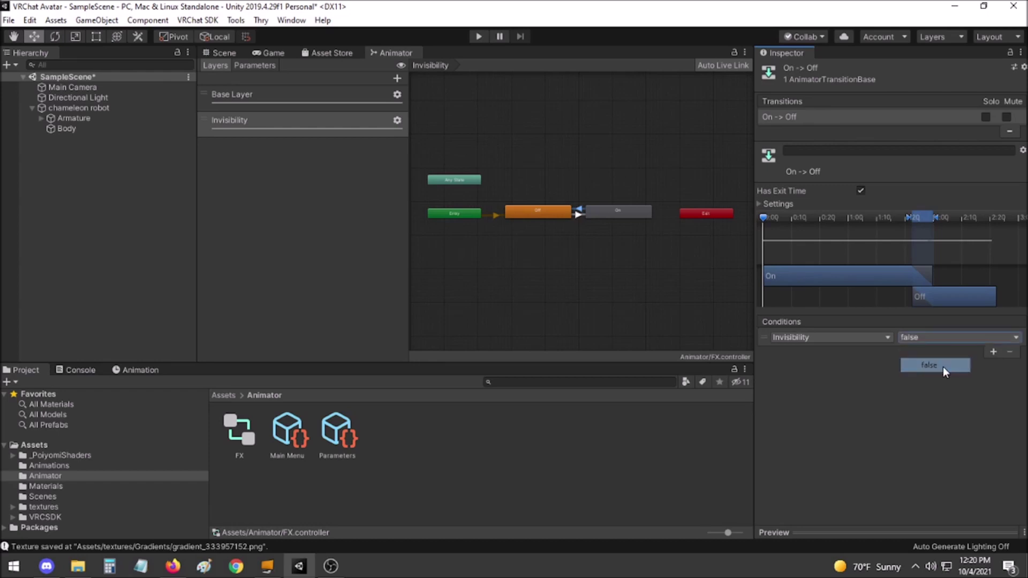
{"action": "left_click", "coordinate": [760, 204]}
{"action": "left_click", "coordinate": [873, 242]}
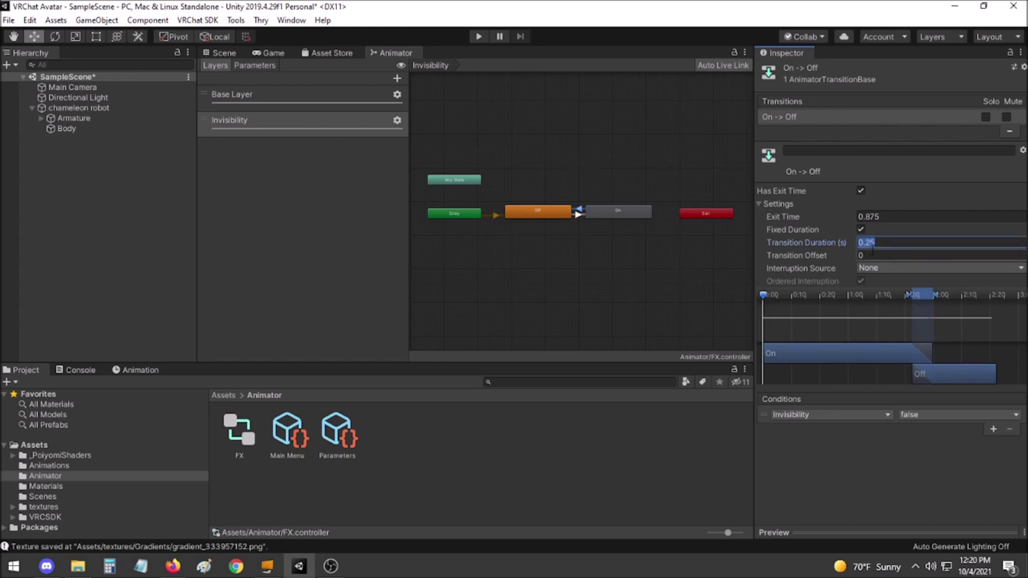
{"action": "type", "text": "0"}
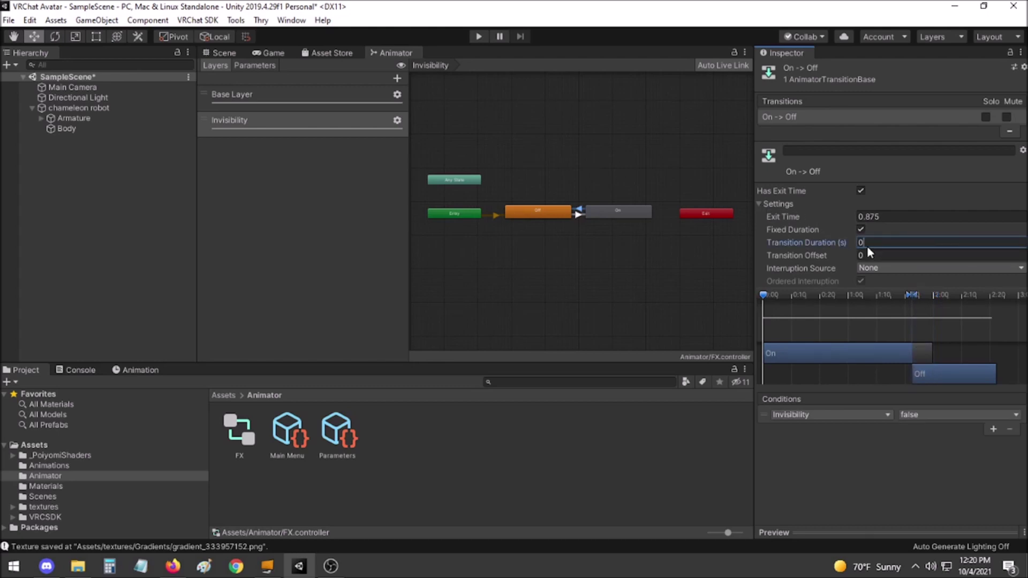
{"action": "left_click", "coordinate": [860, 191]}
Build & Test the avatar from the VRChat SDK Control Panel, accepting the material locking
{"action": "left_click", "coordinate": [224, 52]}
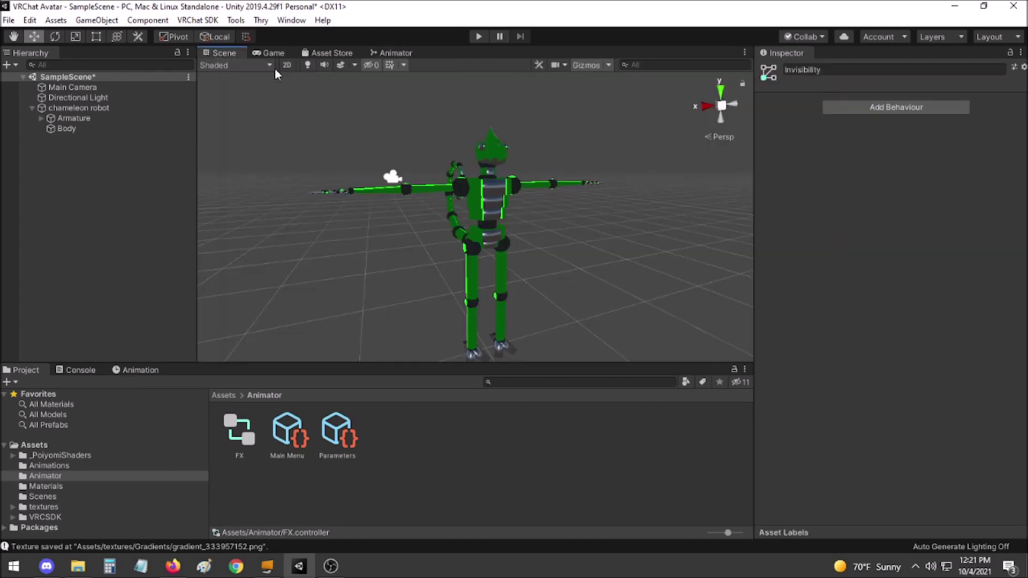
{"action": "left_click", "coordinate": [204, 20]}
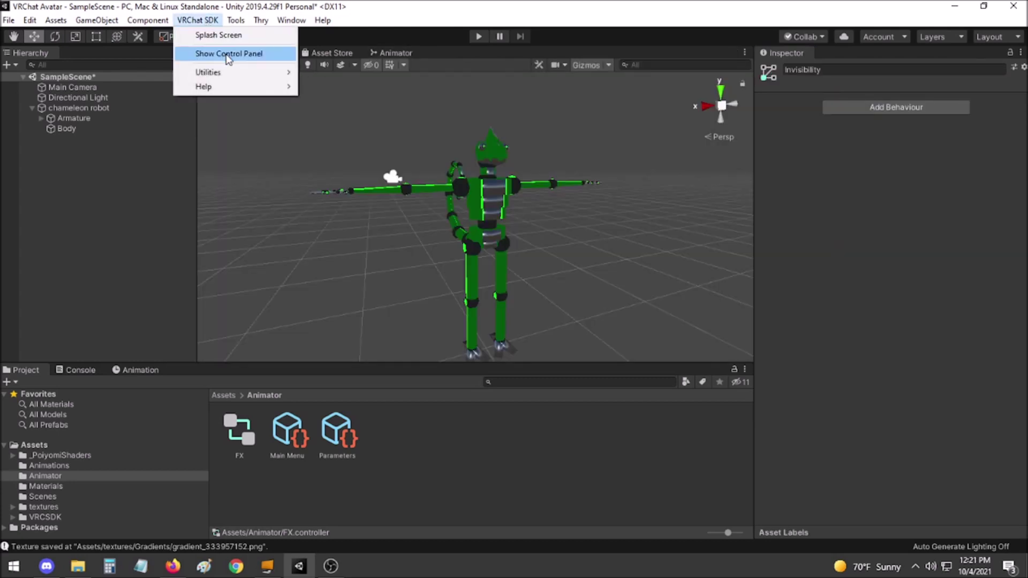
{"action": "left_click", "coordinate": [226, 55]}
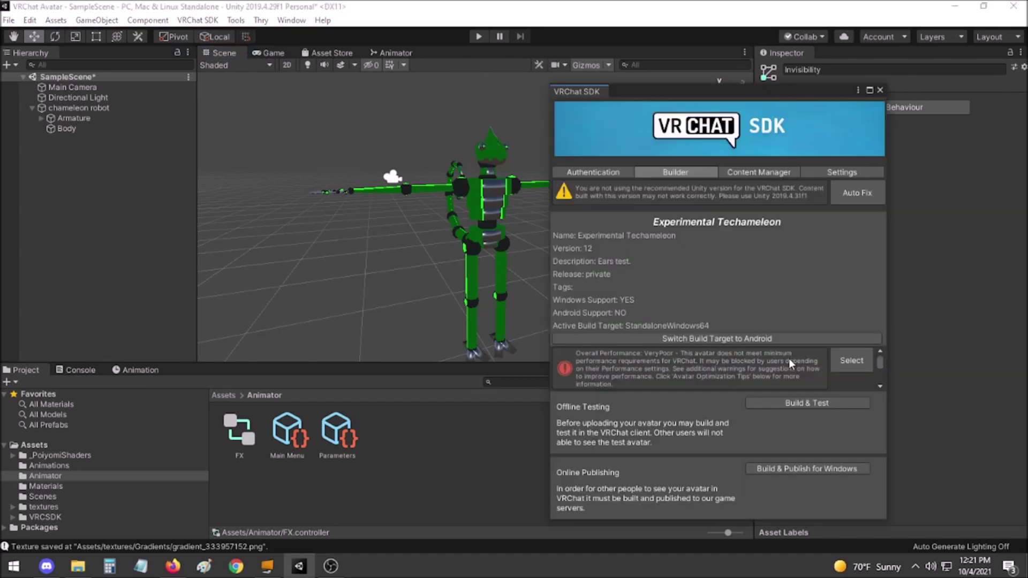
{"action": "left_click", "coordinate": [810, 407]}
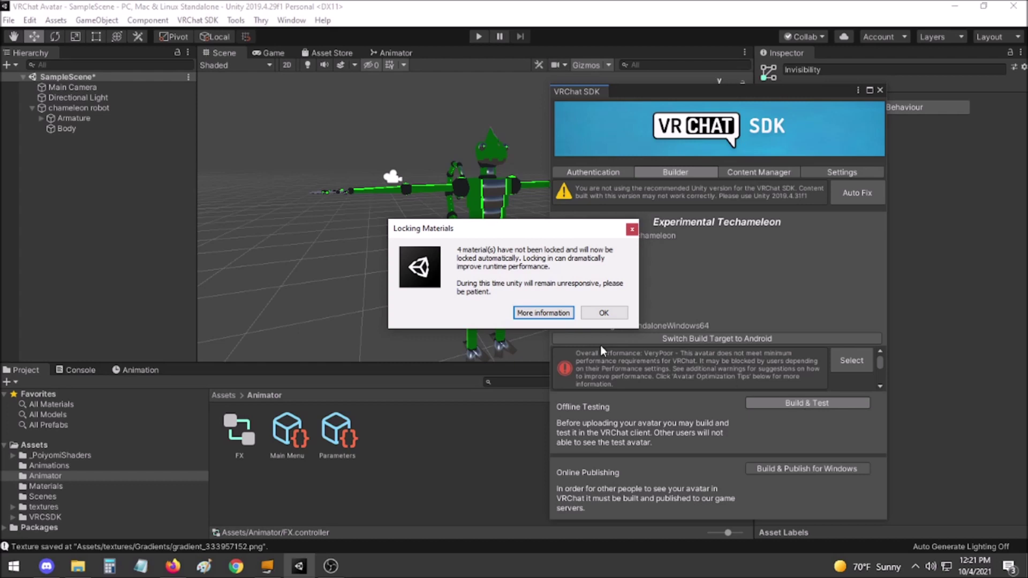
{"action": "left_click", "coordinate": [605, 312]}
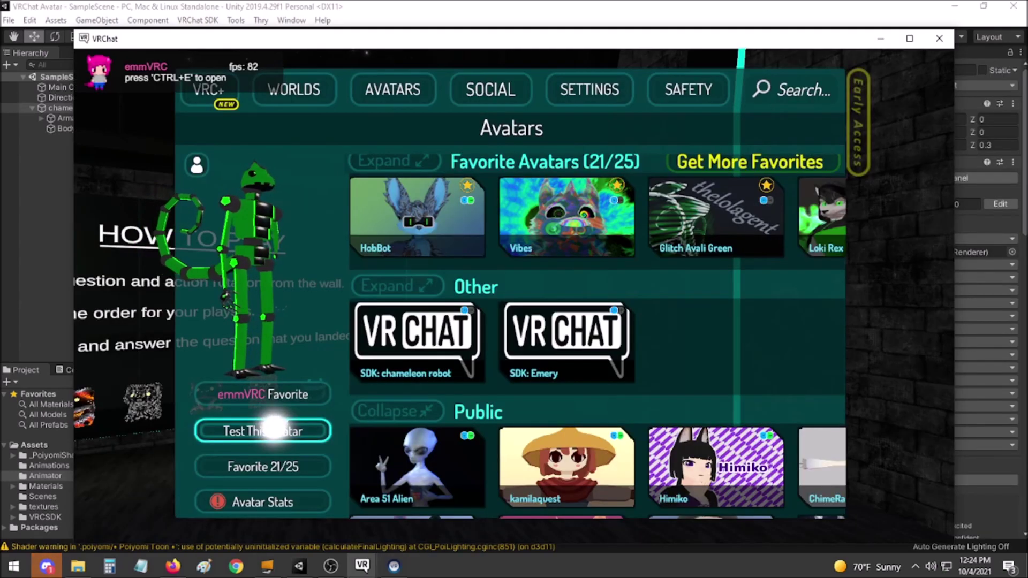
Walk to the mirror and switch Invisibility on from the avatar's Action Menu
{"action": "key", "text": "Escape"}
{"action": "key", "text": "w"}
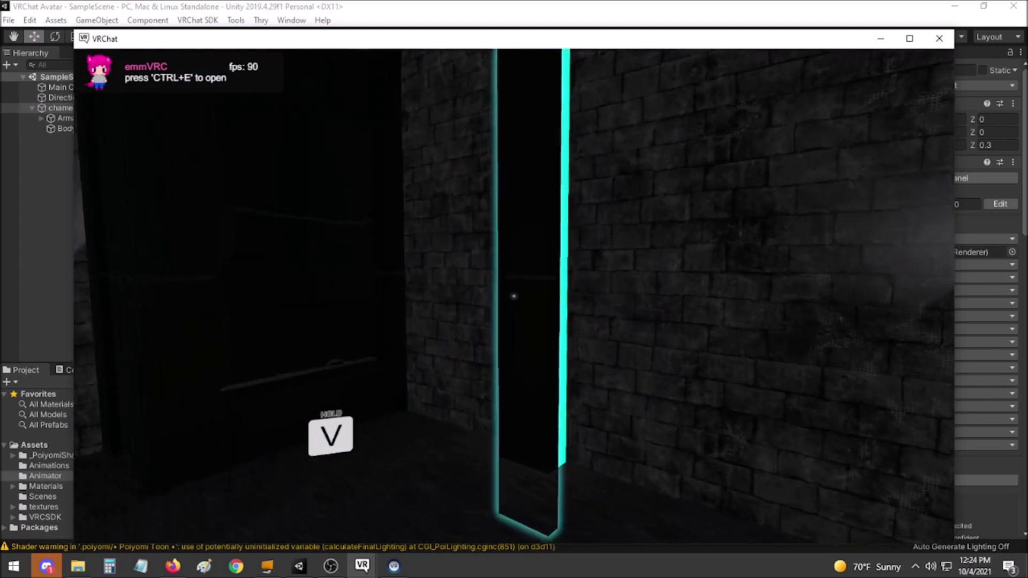
{"action": "key", "text": "r"}
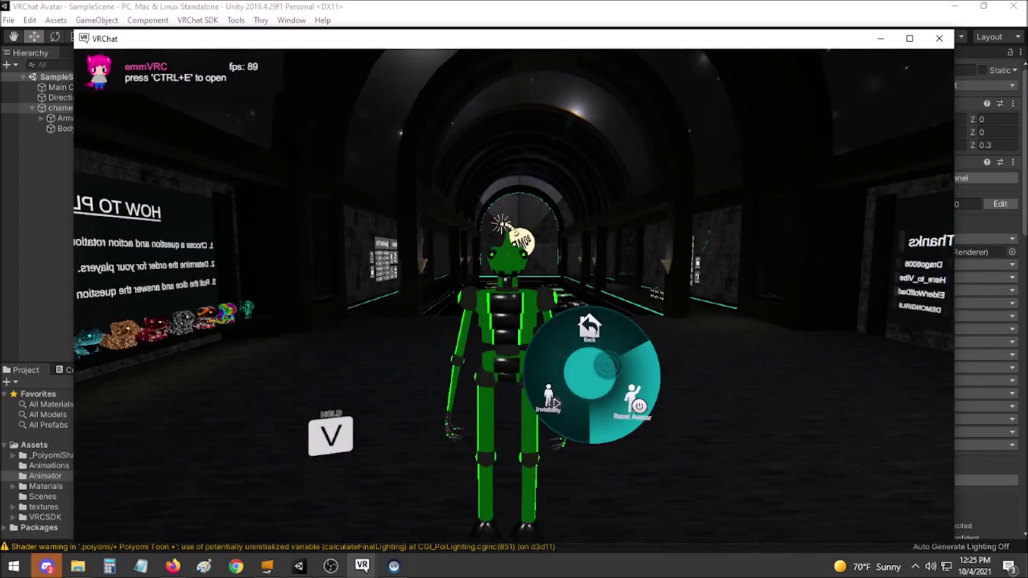
{"action": "left_click", "coordinate": [555, 403]}
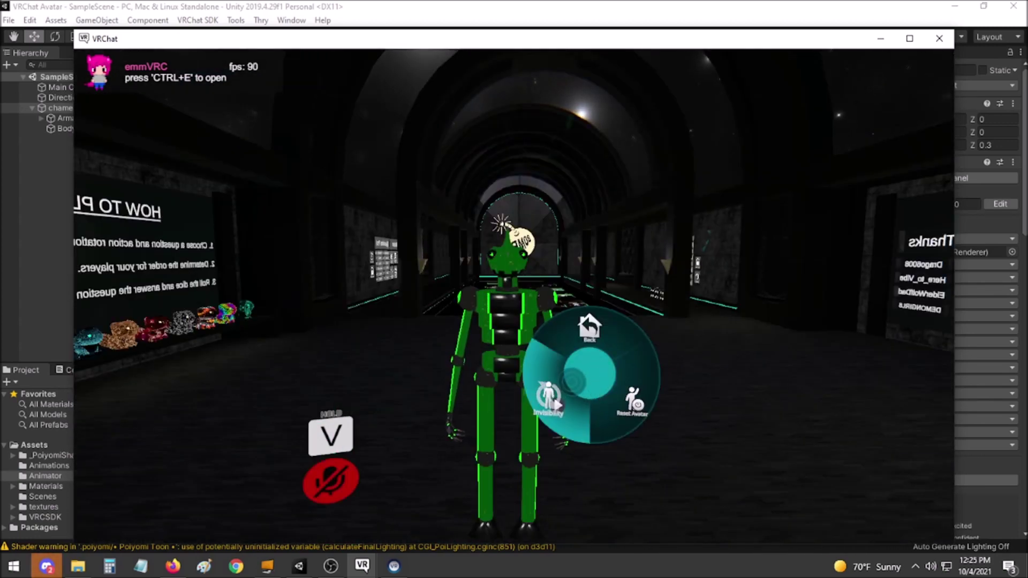